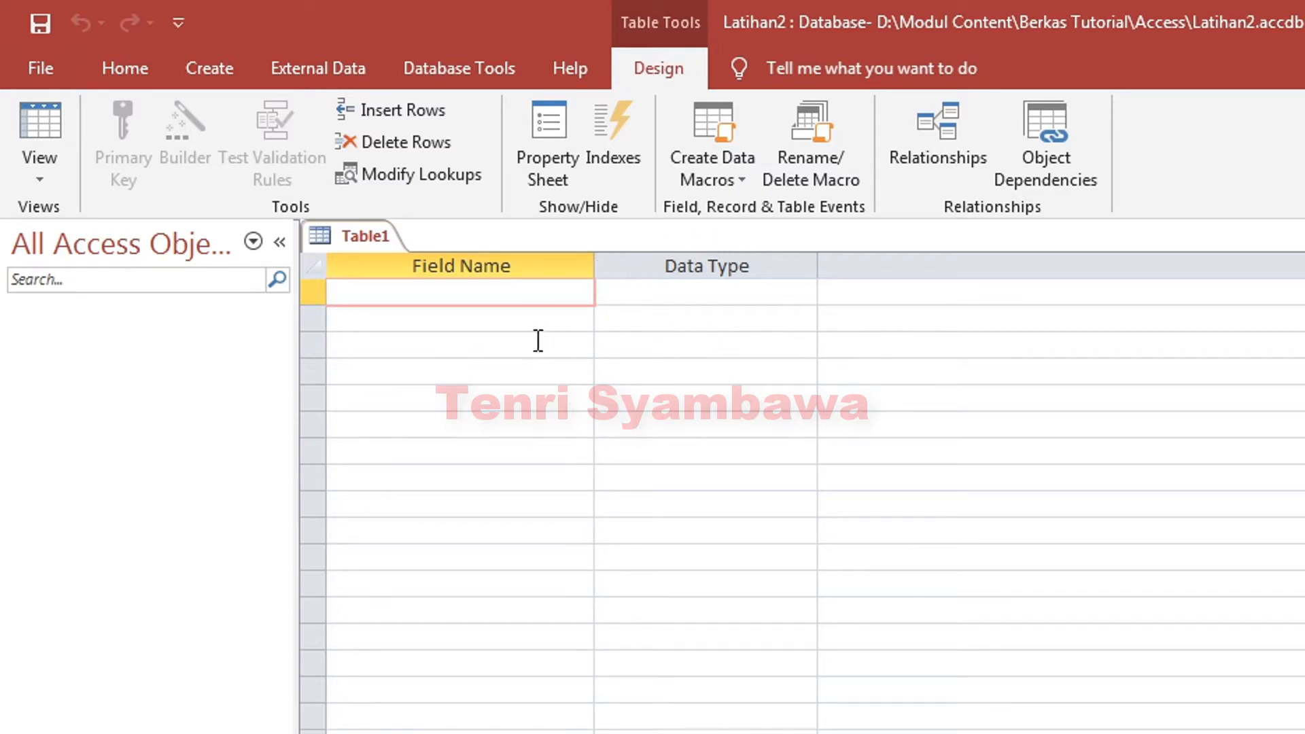
- Define the first field, NIP, with the Number data type
click(496, 280)
text(NIP)
key(Tab)
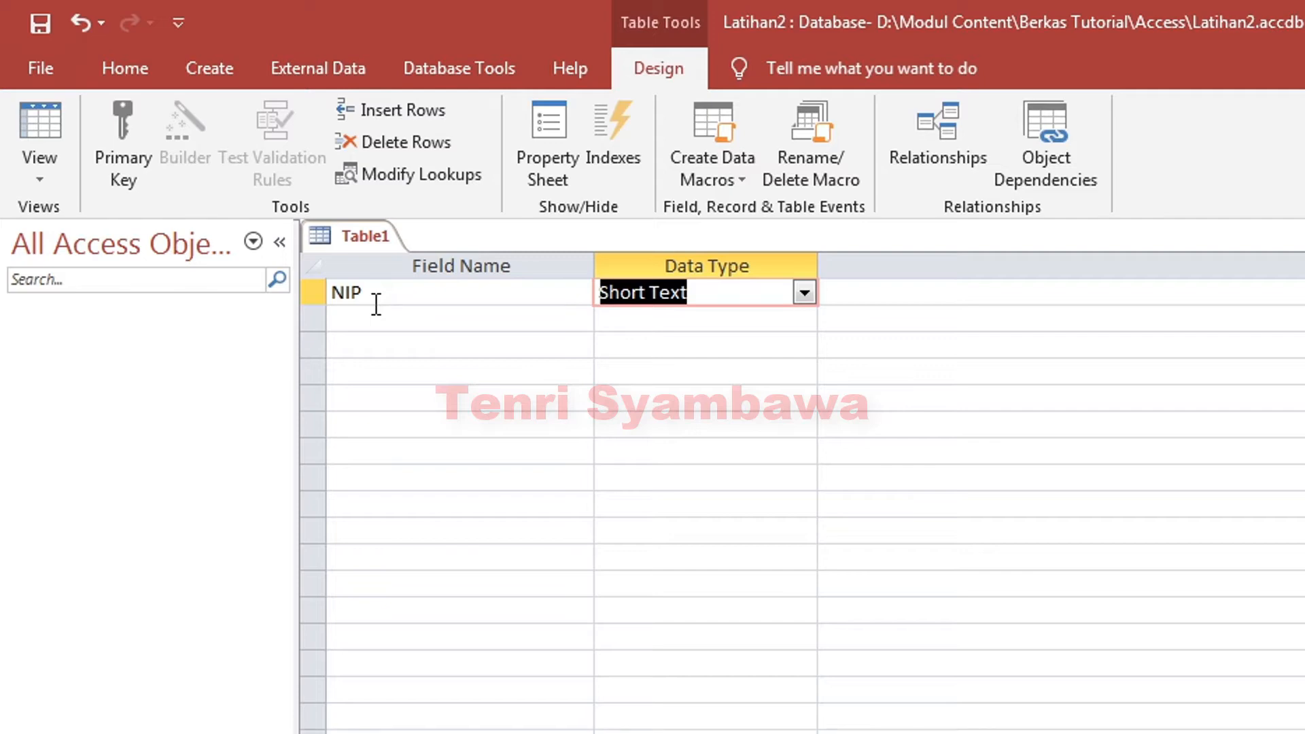
click(804, 294)
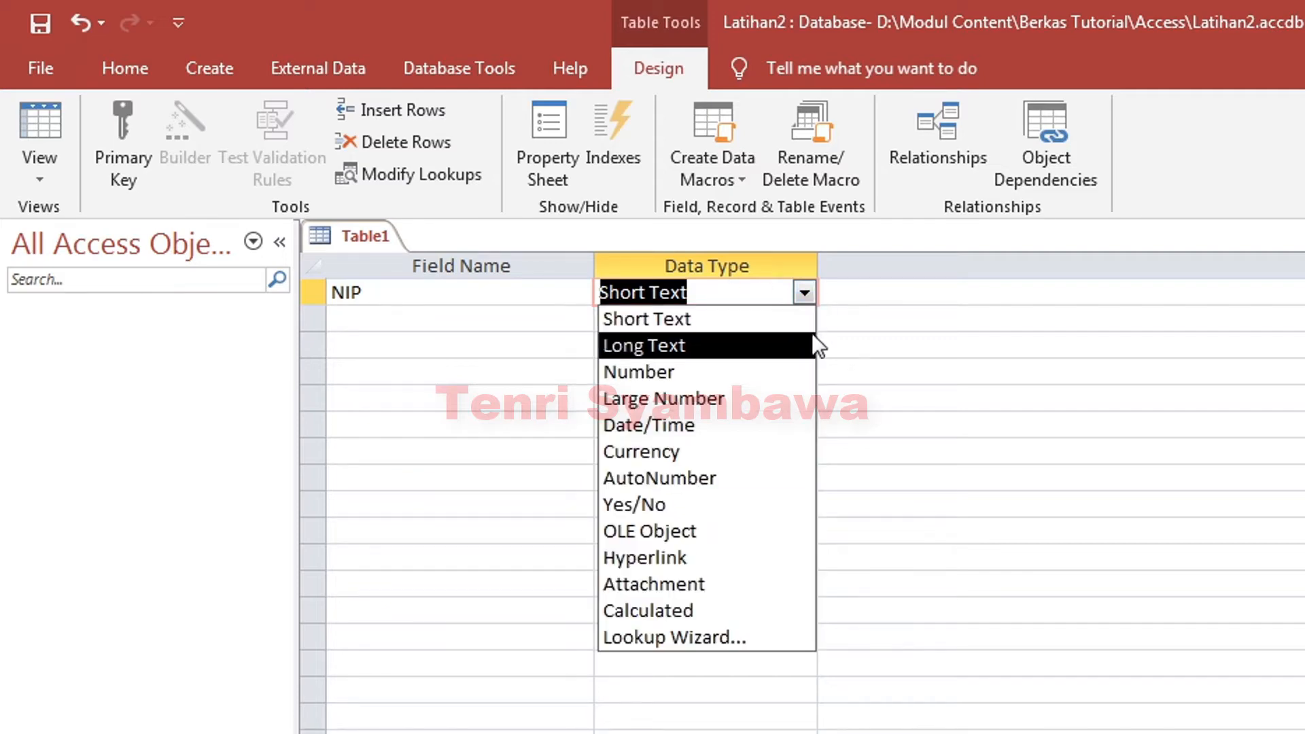
click(663, 373)
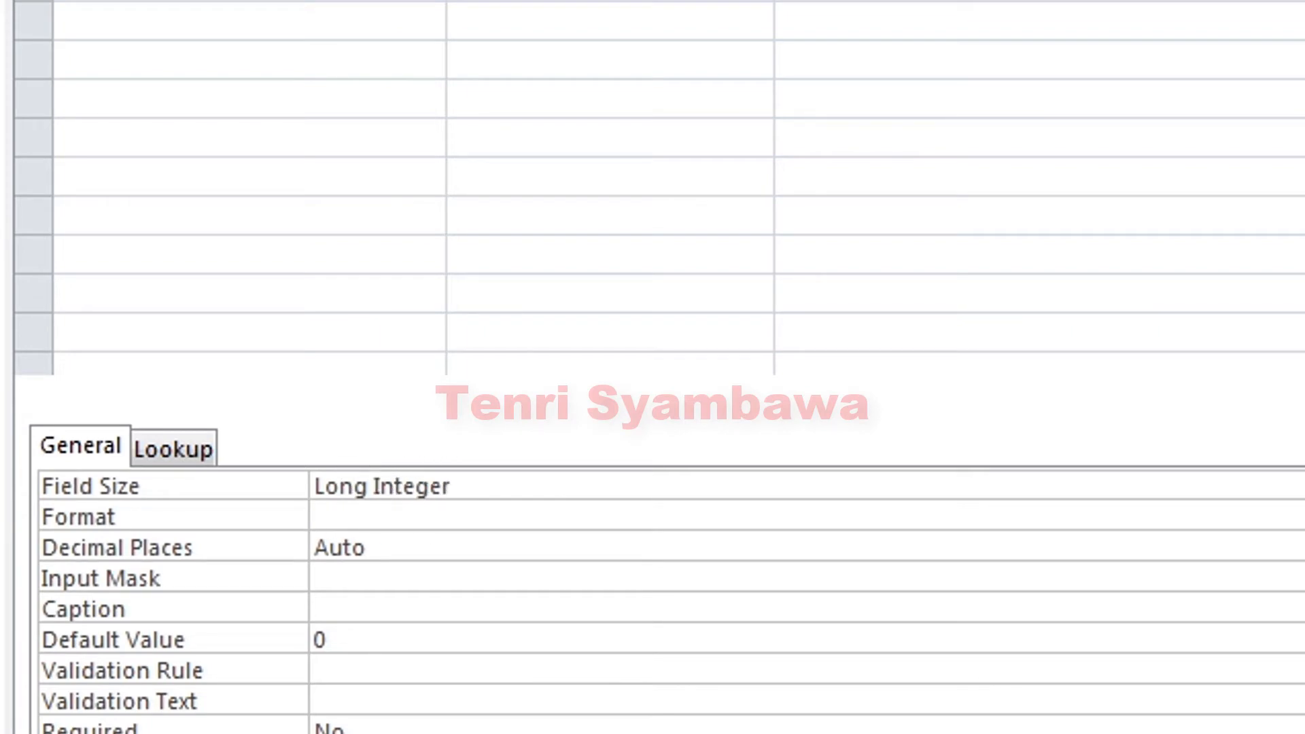
- Add the Nama field below it, keeping the Short Text type
key(Down)
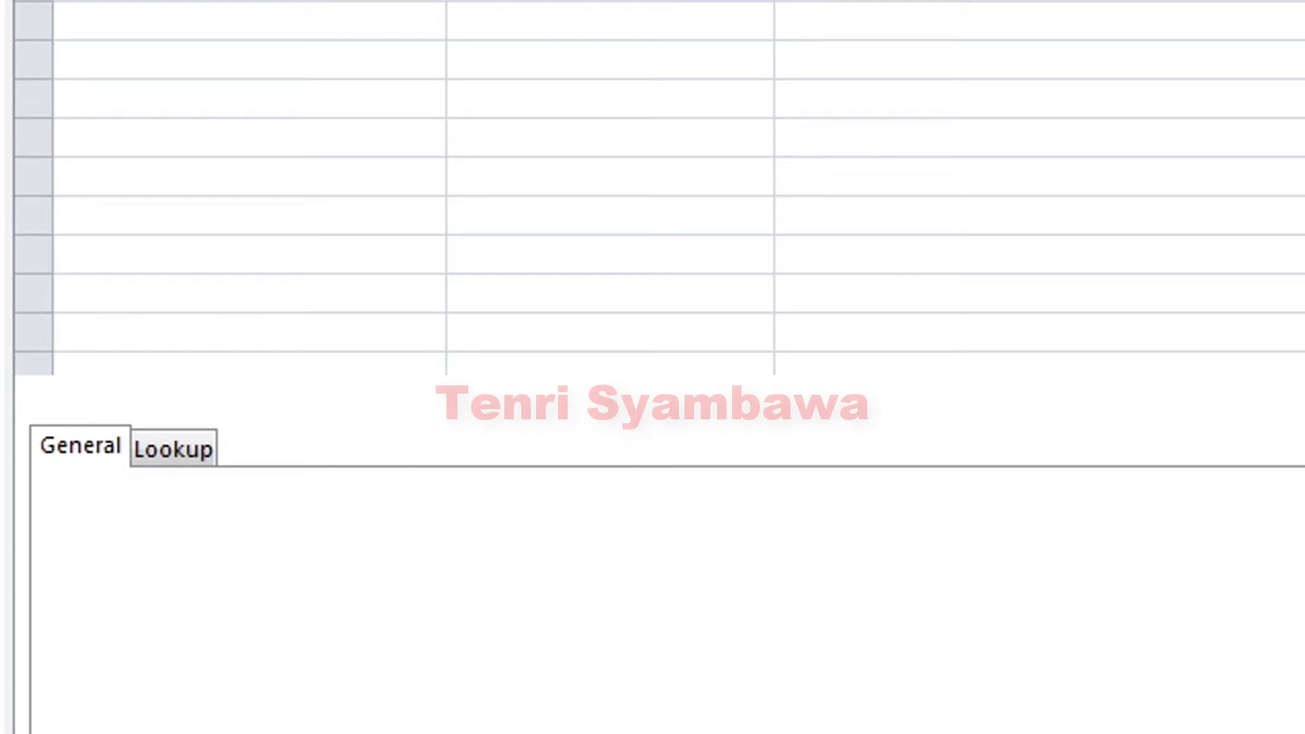
text(Nama)
key(Tab)
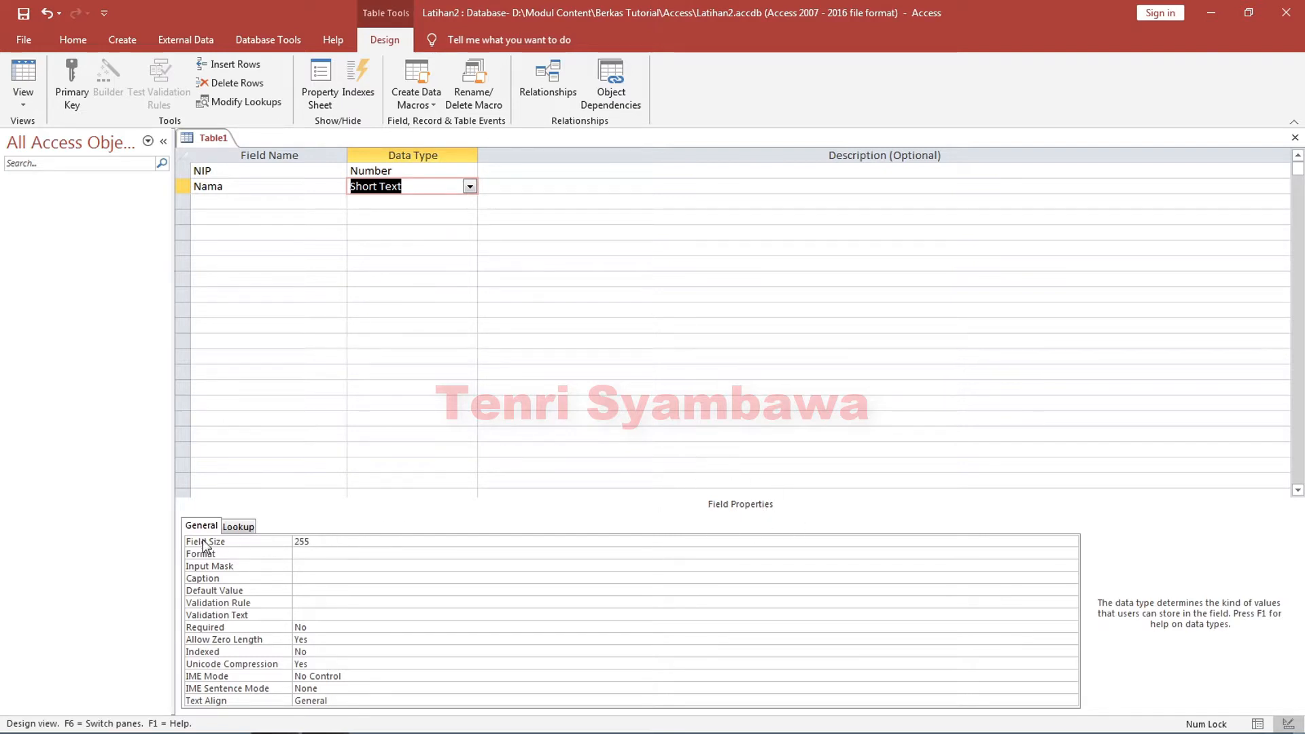
- Change the Nama field size from 255 to 35
click(323, 544)
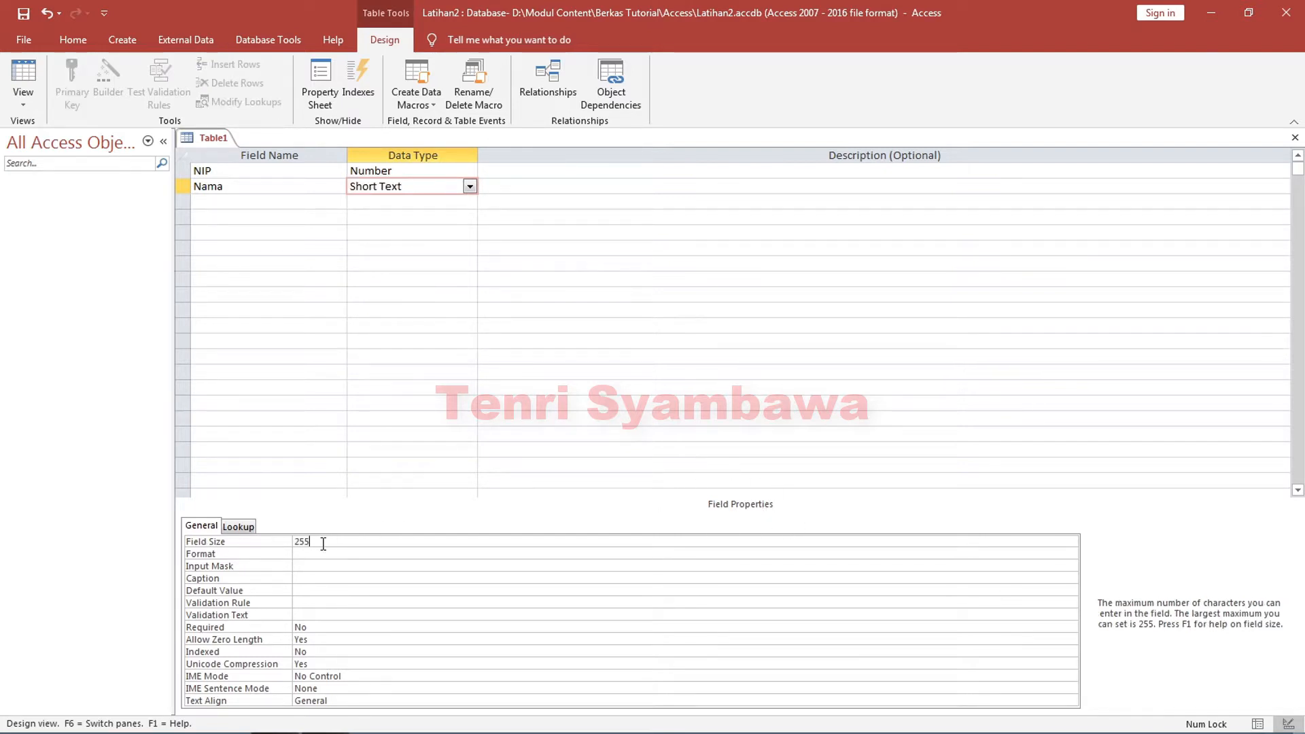
key(shift+Left)
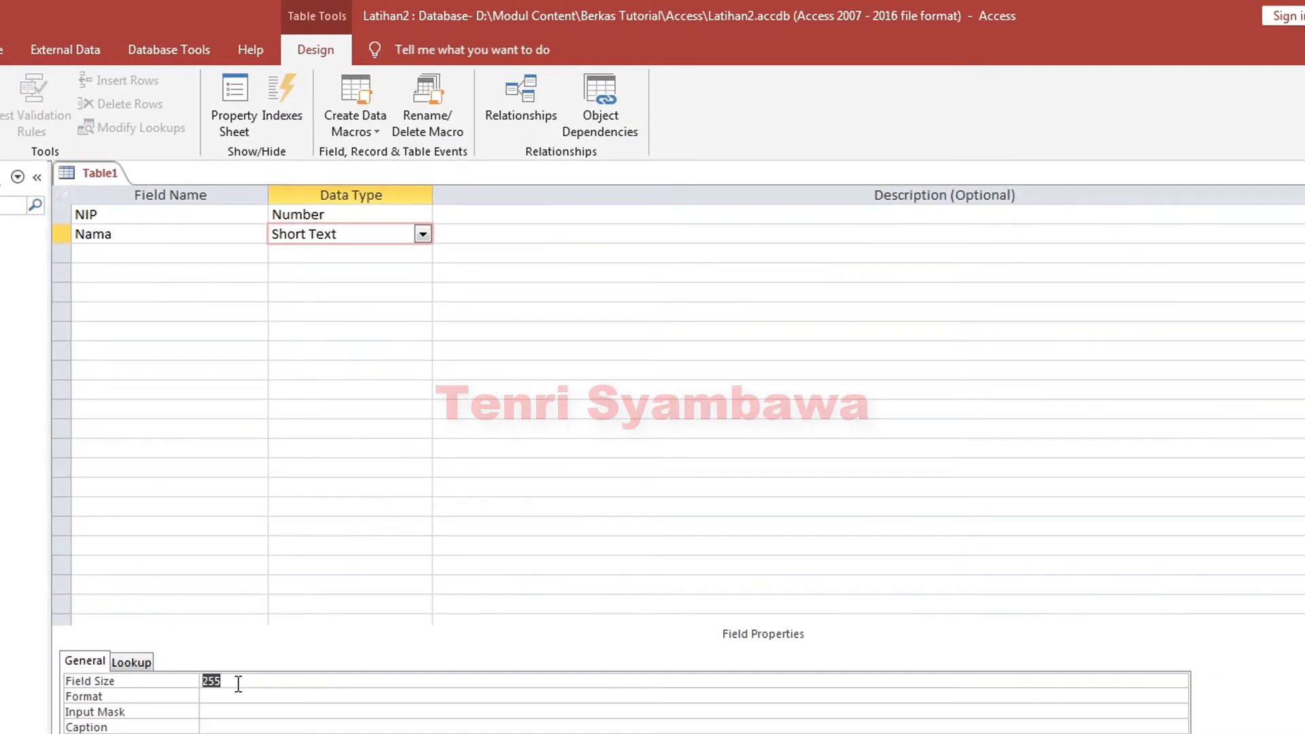
text(35)
- Add a third field named Tgl_Lahir with the Date/Time data type
click(130, 256)
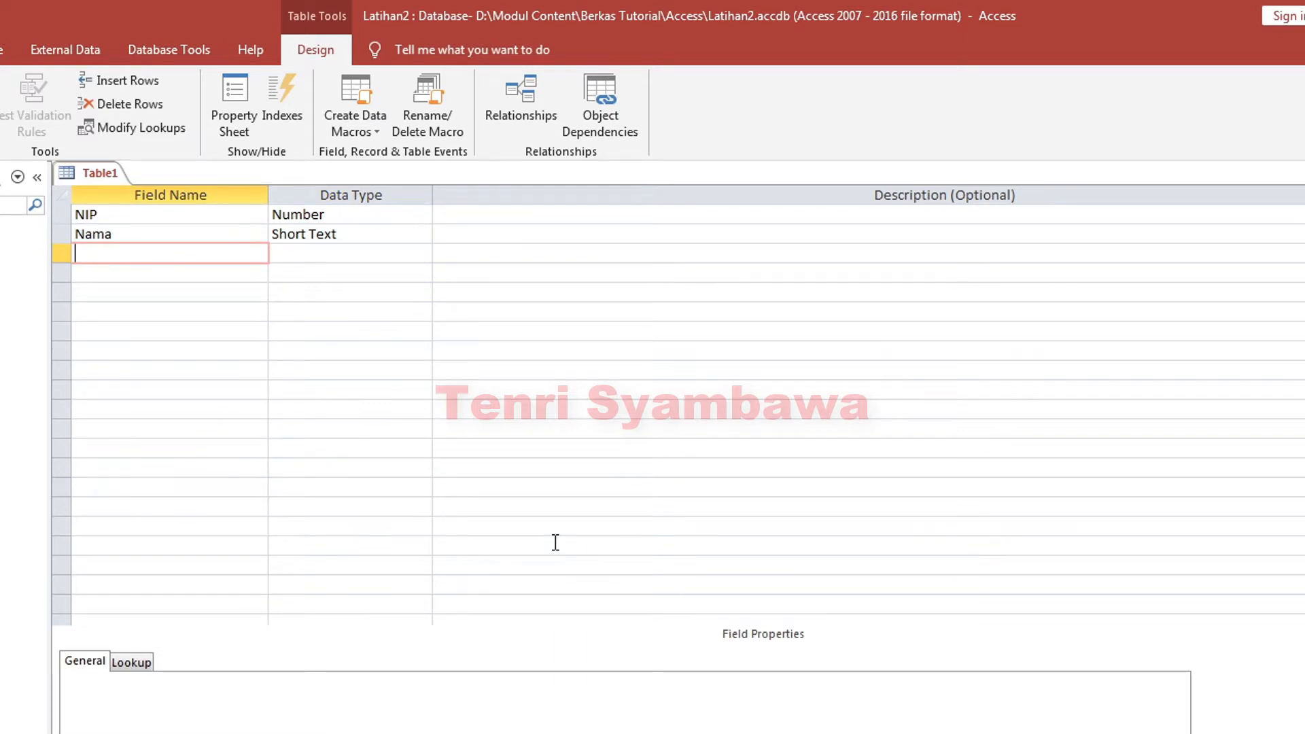
text(Tagl)
key(BackSpace)
text(g)
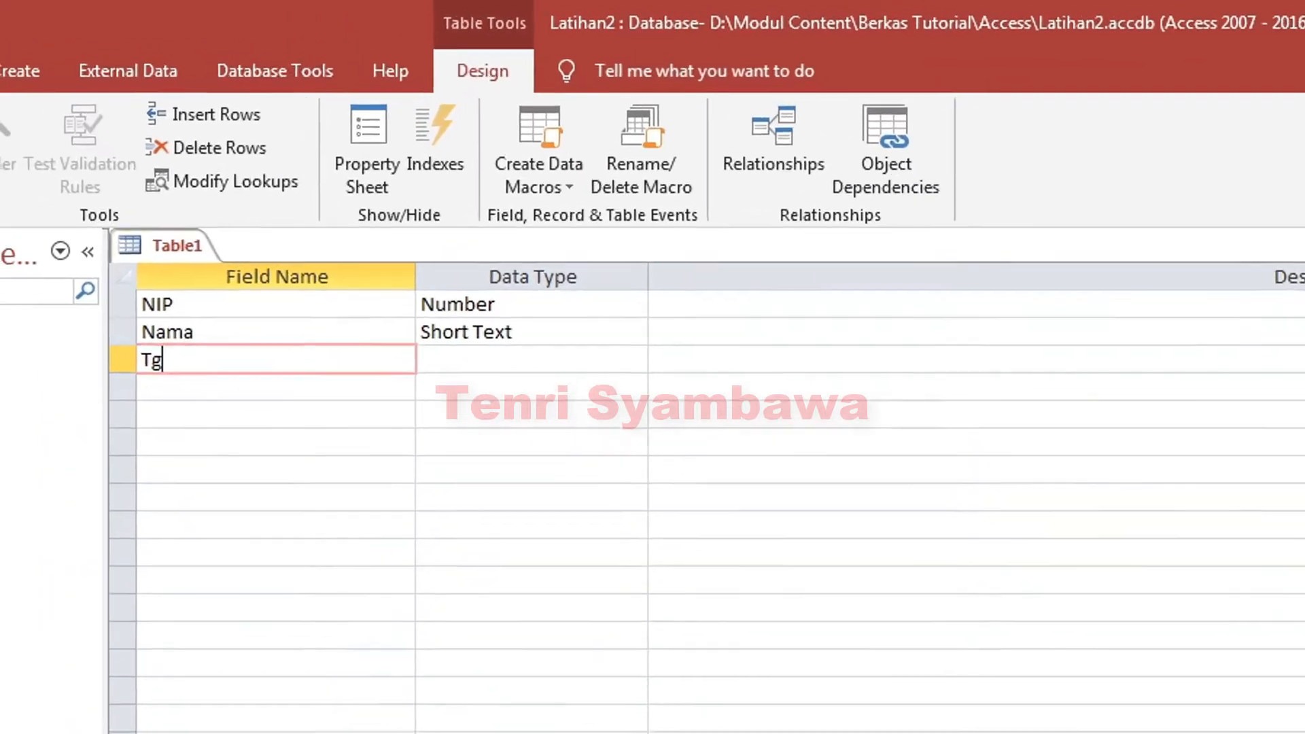
text(l)
text(_Lahir)
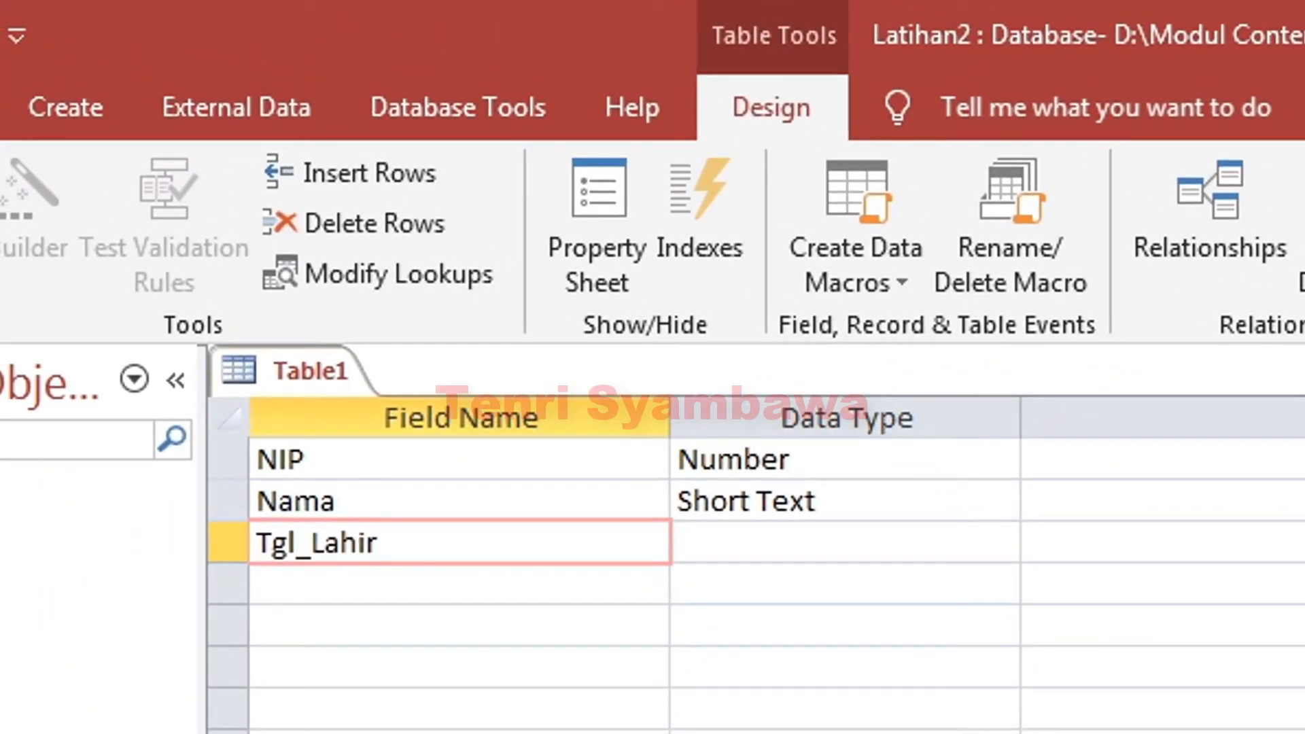
key(Tab)
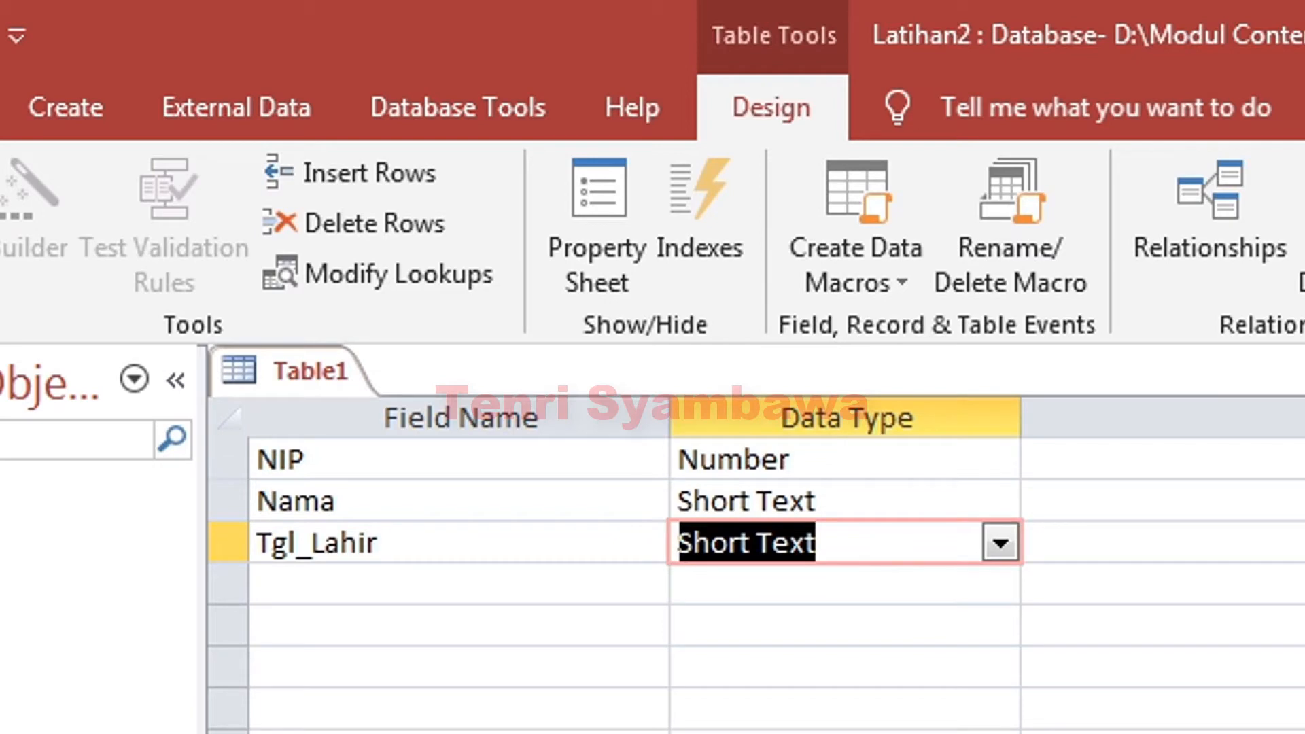
click(1002, 544)
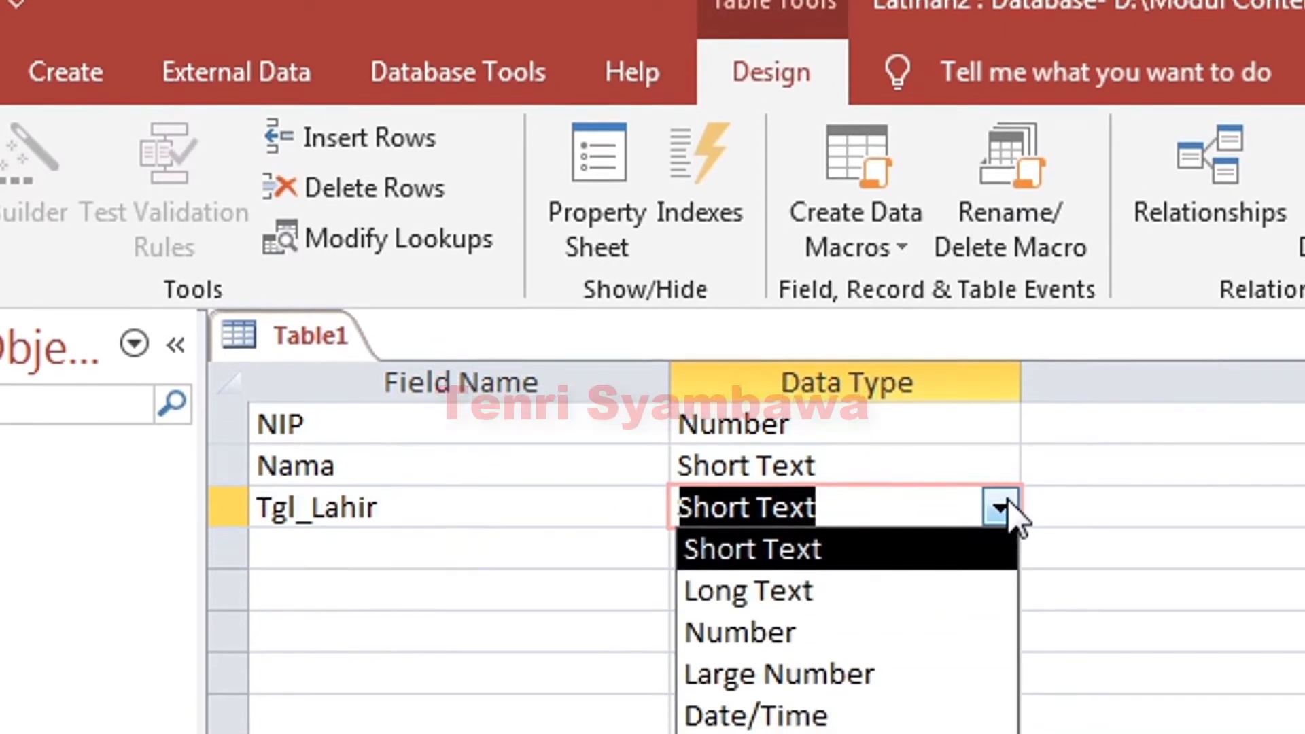
click(910, 663)
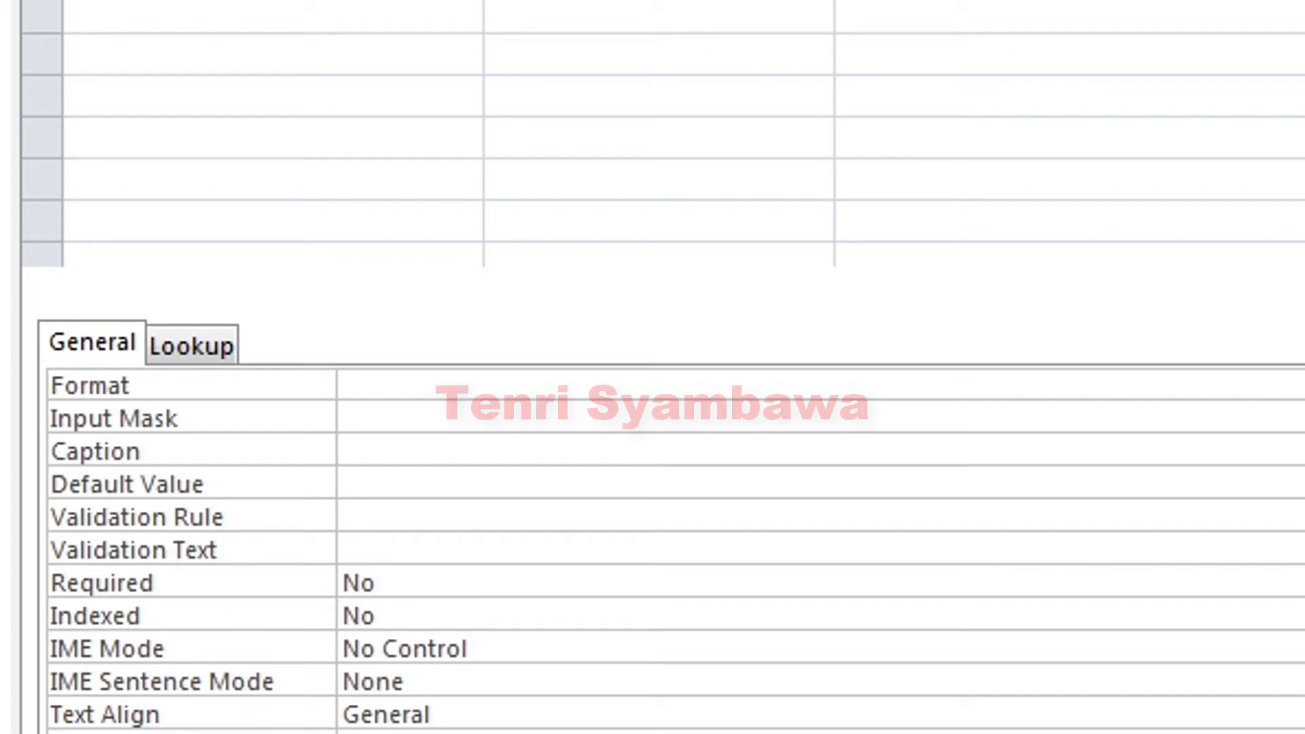
- Set Tgl_Lahir's Format to Long Date and enter Jenis_Kelamin as the next field name
click(358, 392)
click(1304, 385)
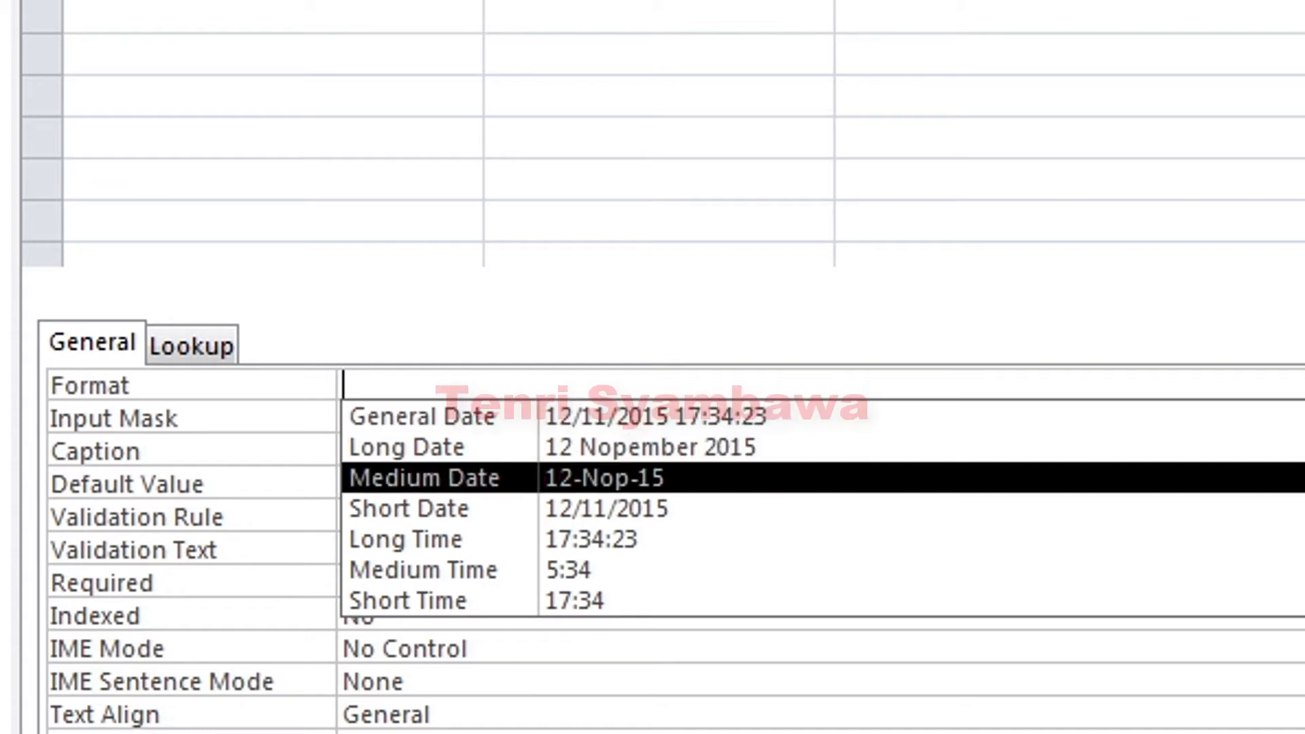
click(616, 461)
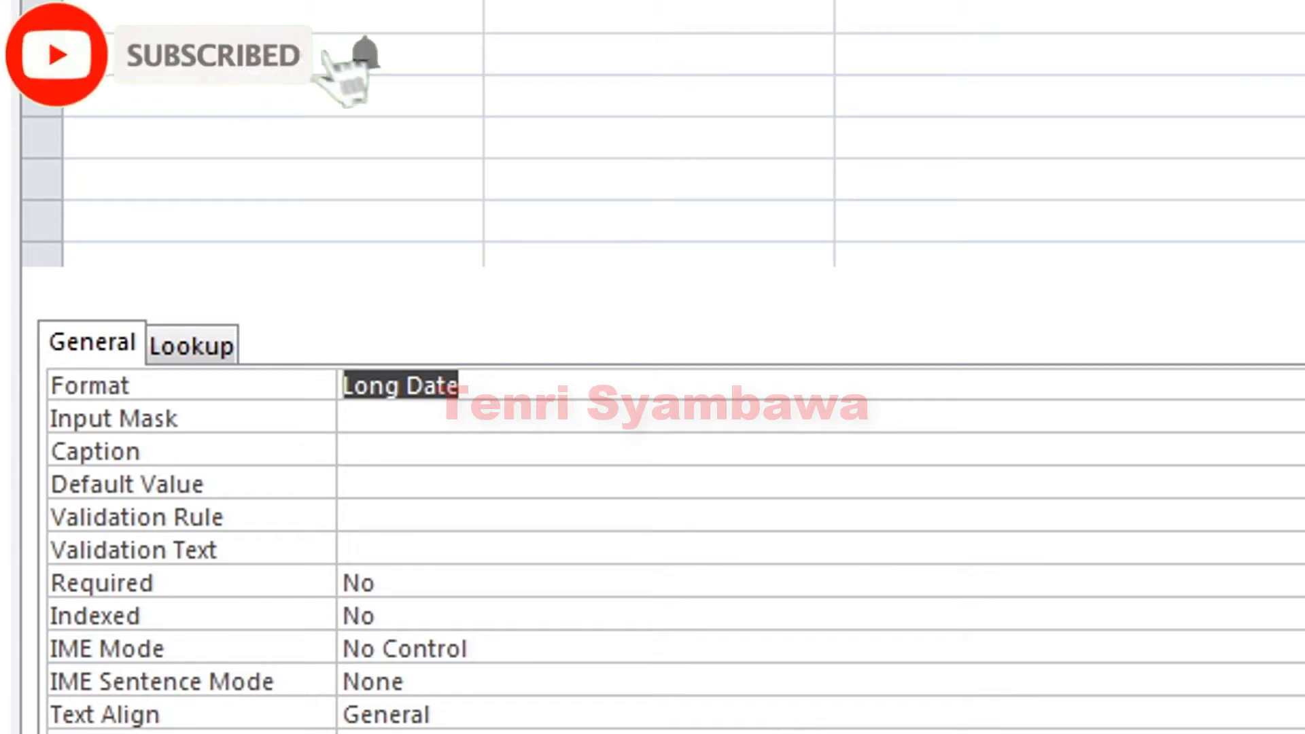
click(272, 2)
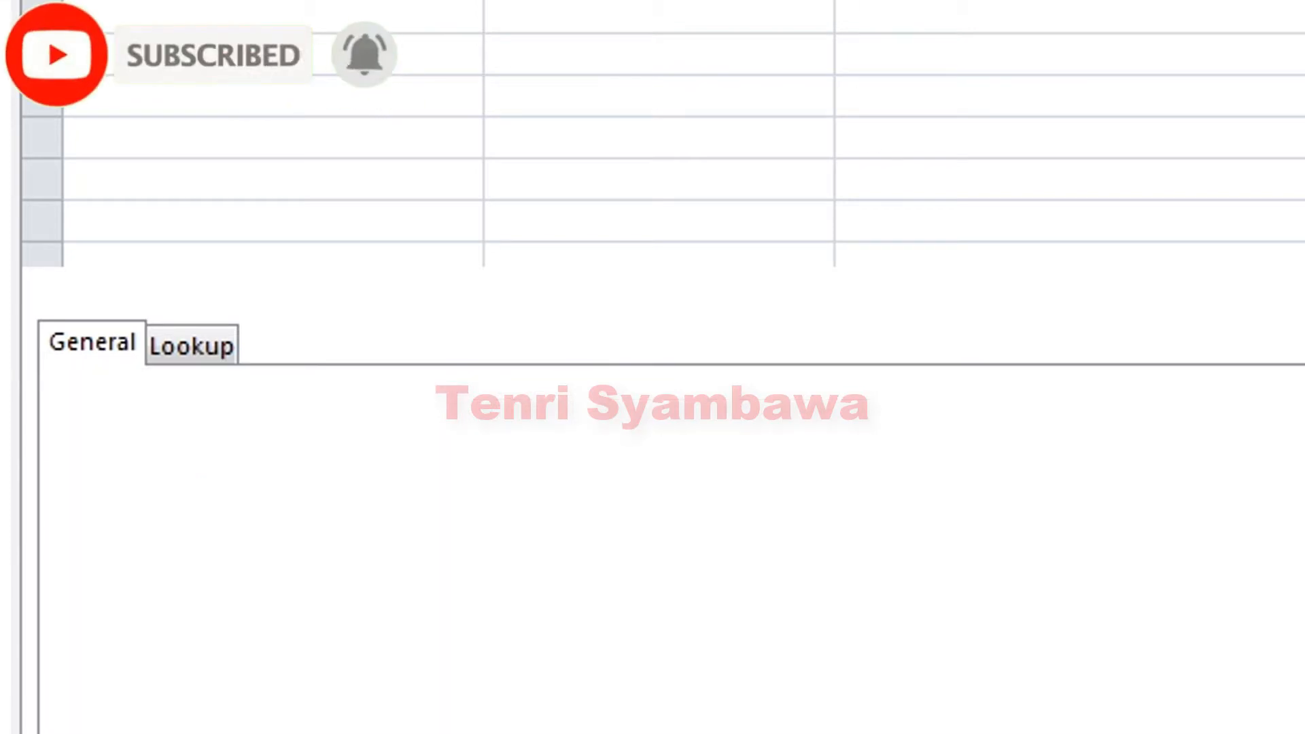
text(J)
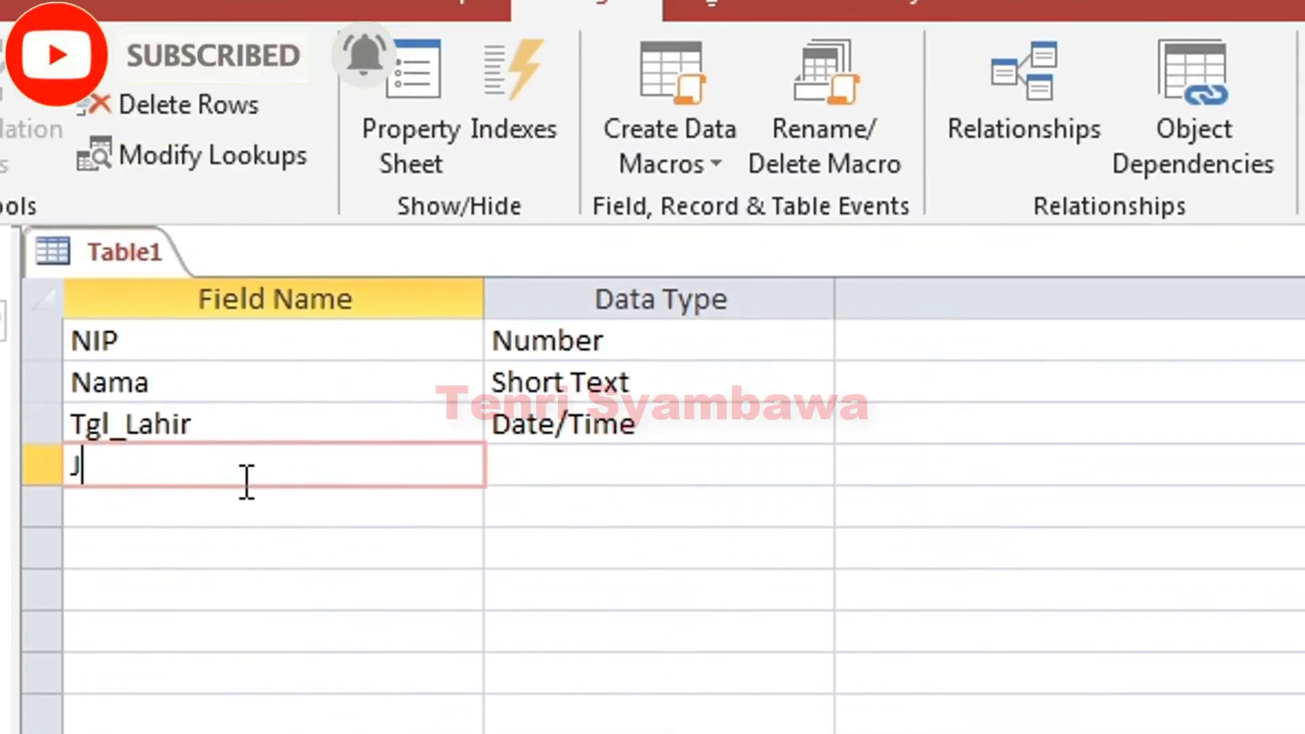
text(enis_)
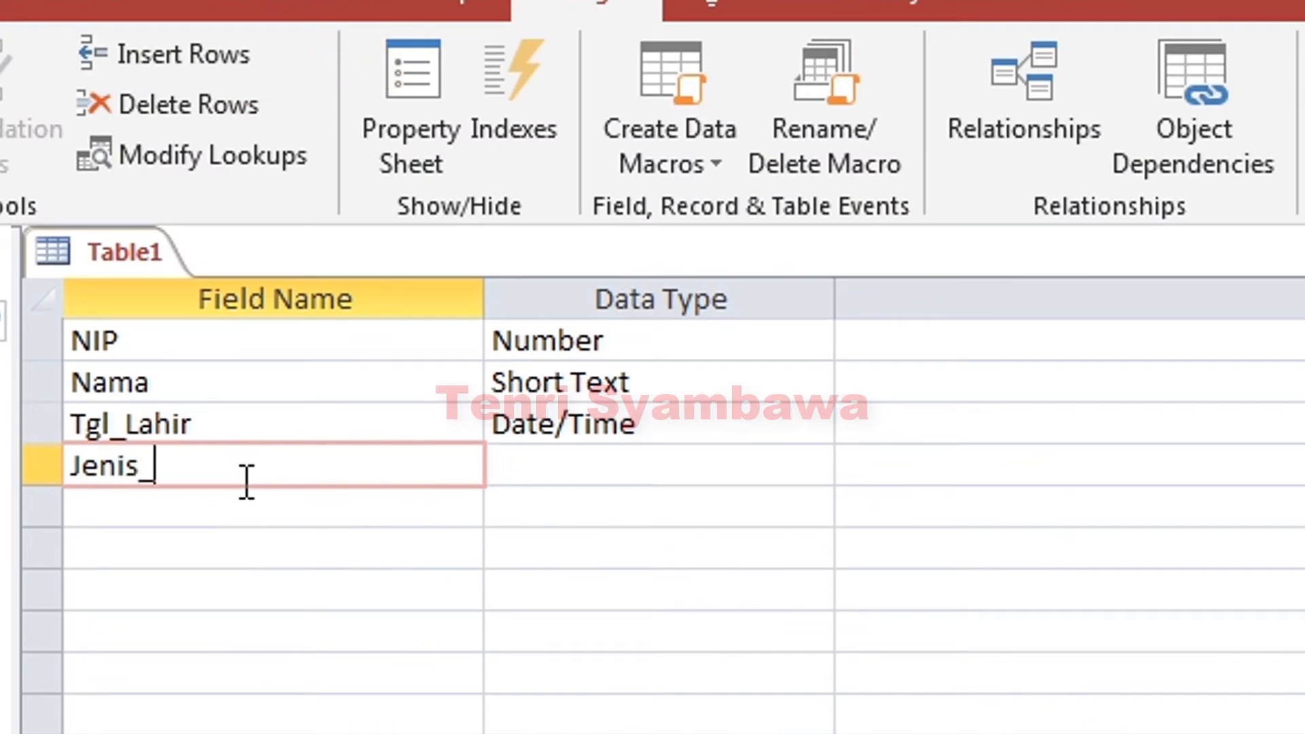
text(Kelamin)
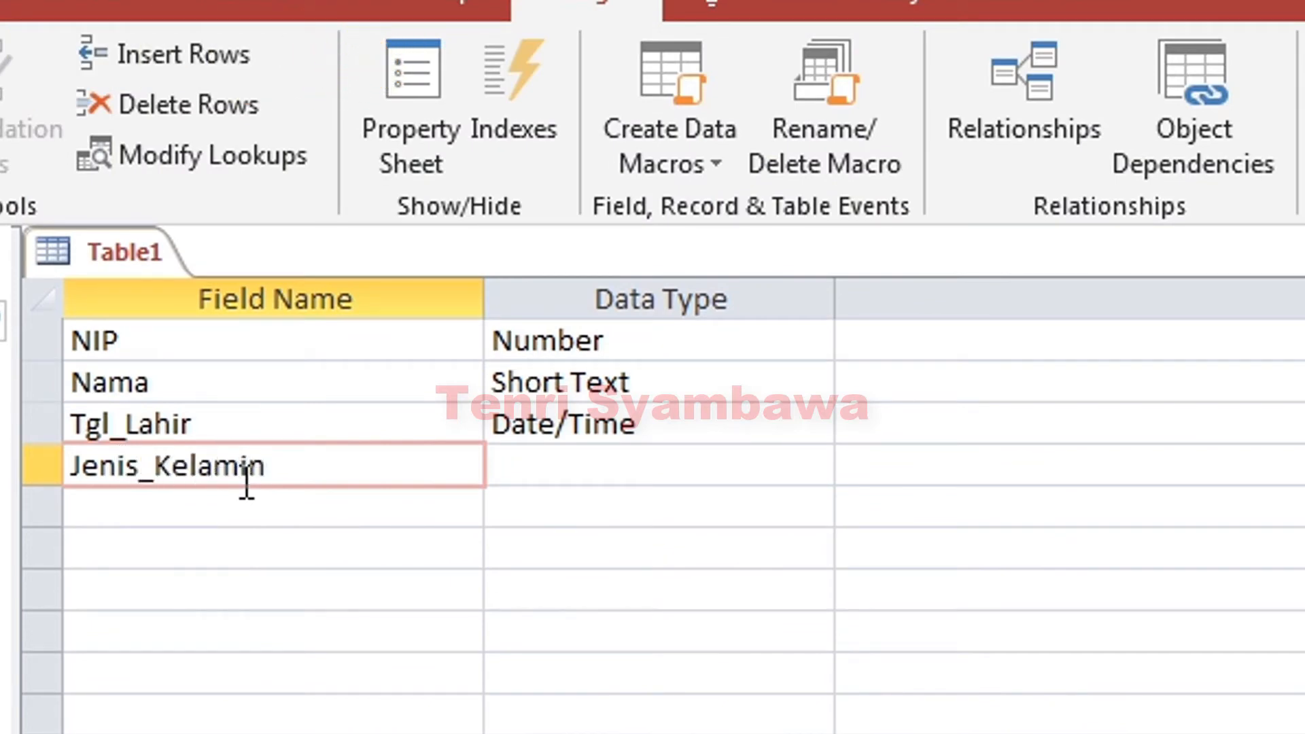
- Keep Jenis_Kelamin as Short Text and change its field size from 255 to 10
key(Tab)
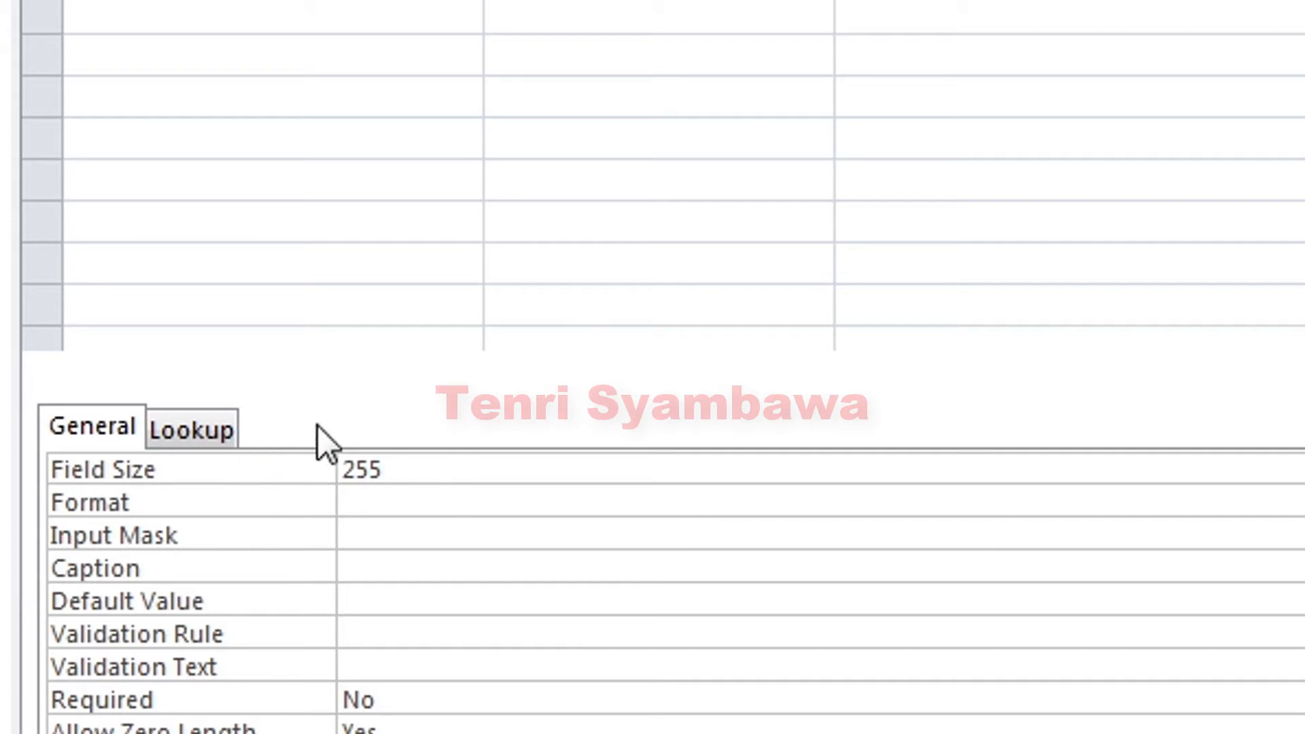
click(454, 470)
key(shift+Left)
key(shift+Left)
key(shift+Left)
text(10)
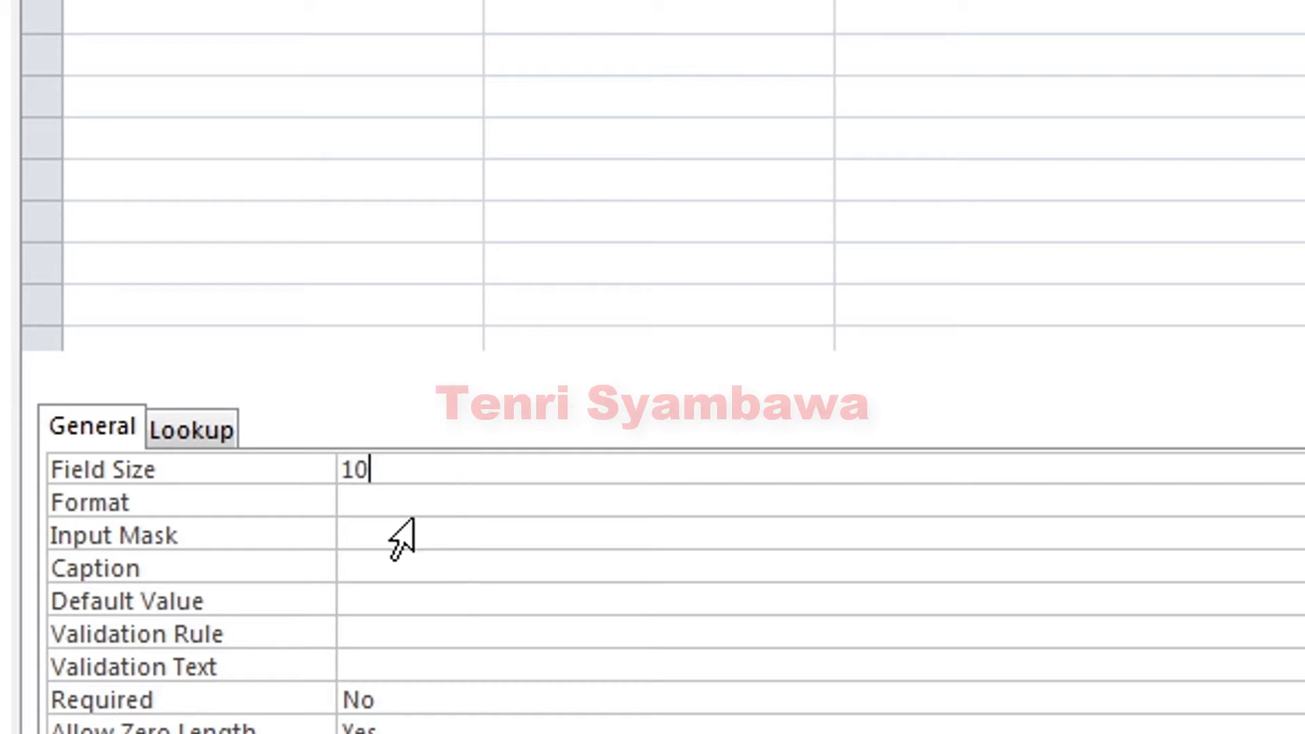
click(405, 492)
click(488, 469)
click(272, 4)
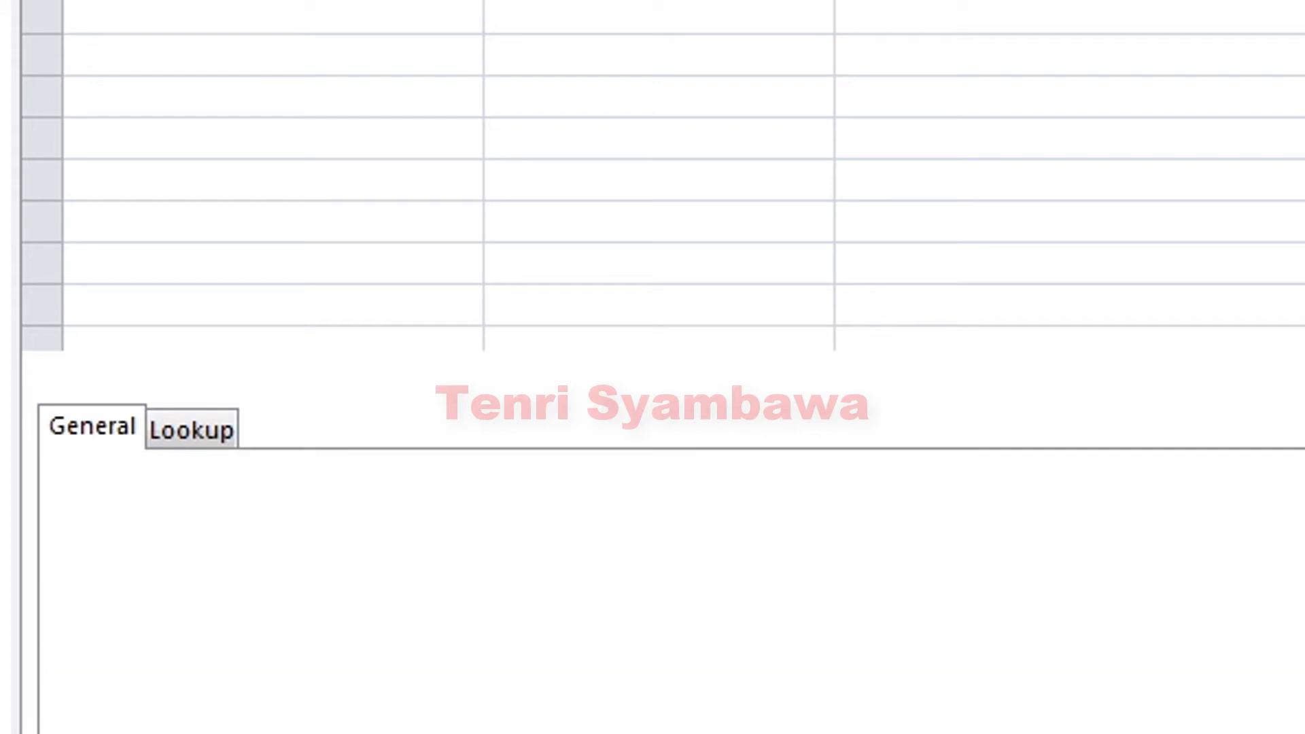
- Add an Alamat field with the Long Text data type
text(Alamat)
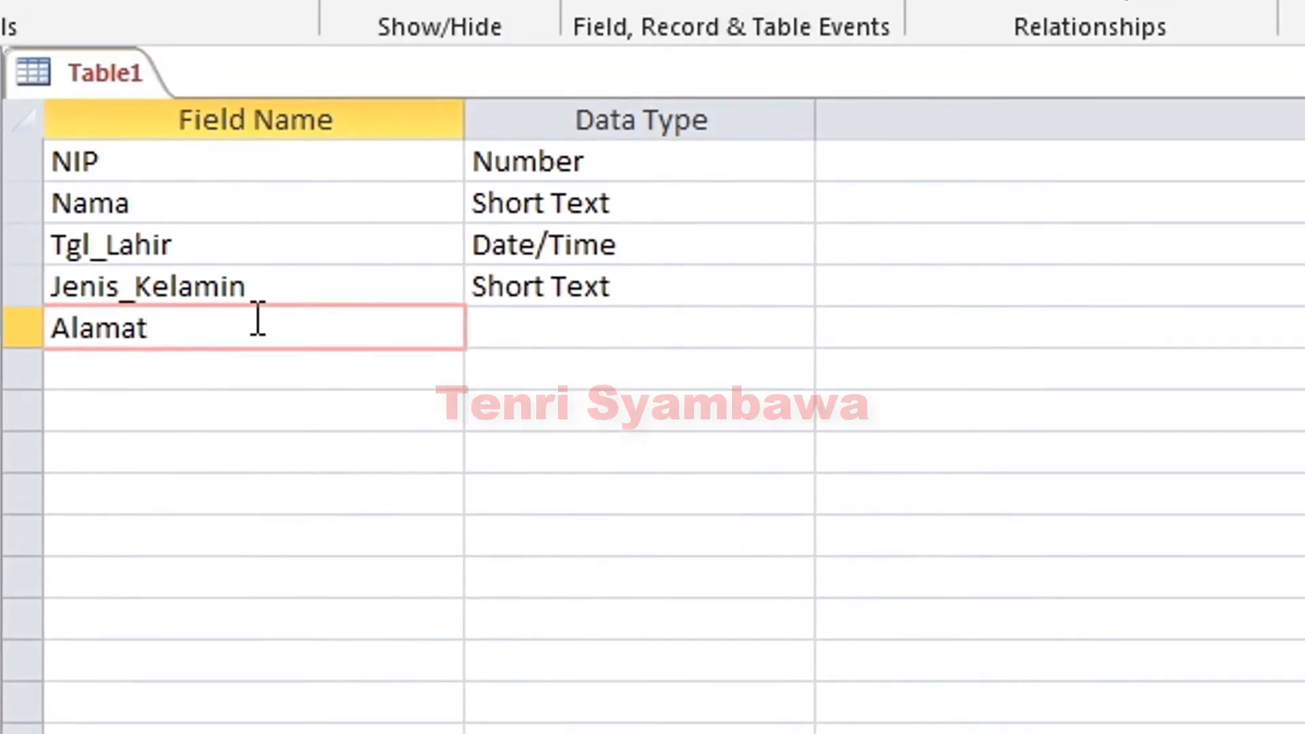
key(Tab)
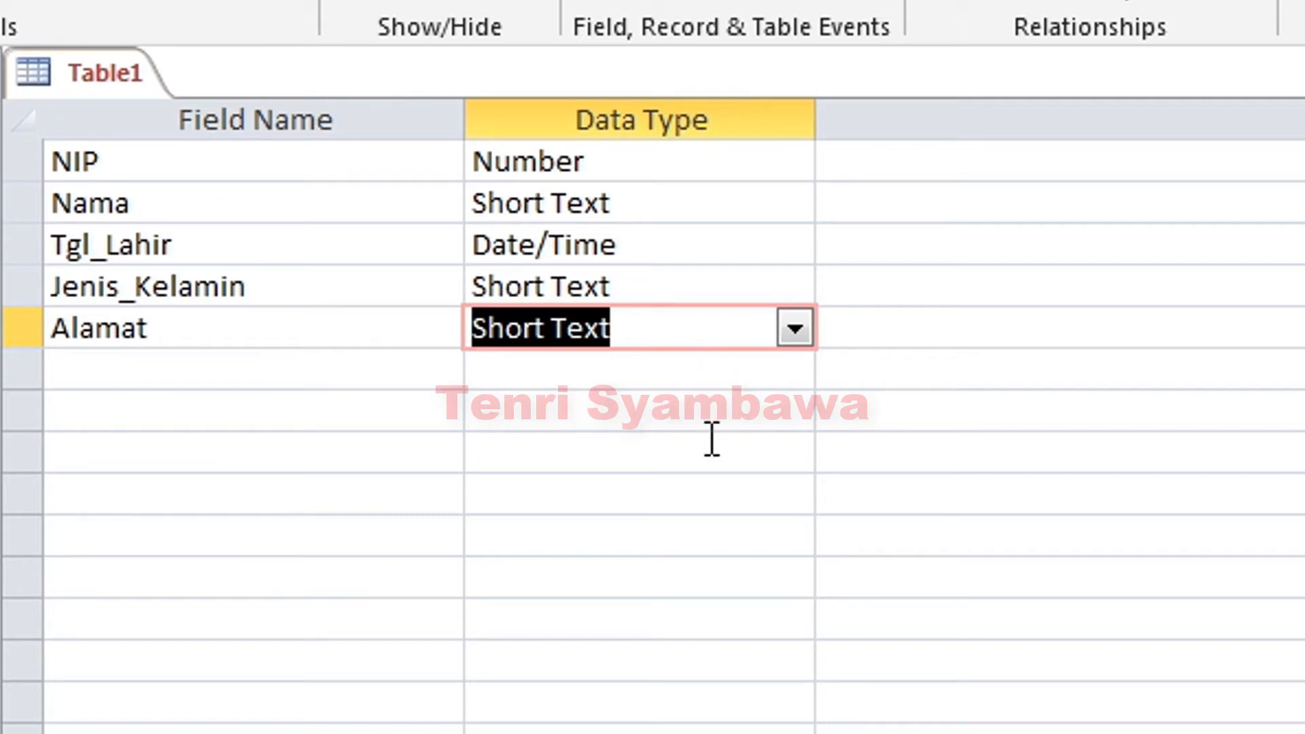
click(795, 329)
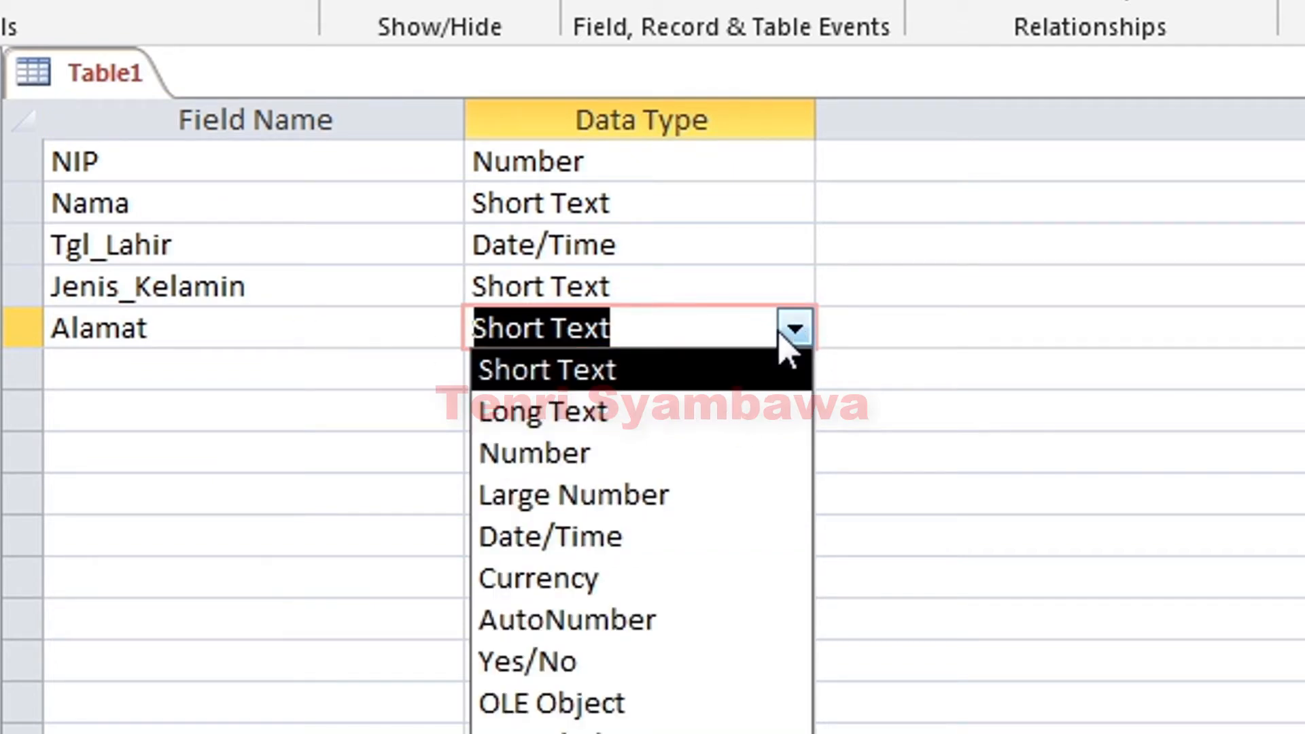
click(619, 418)
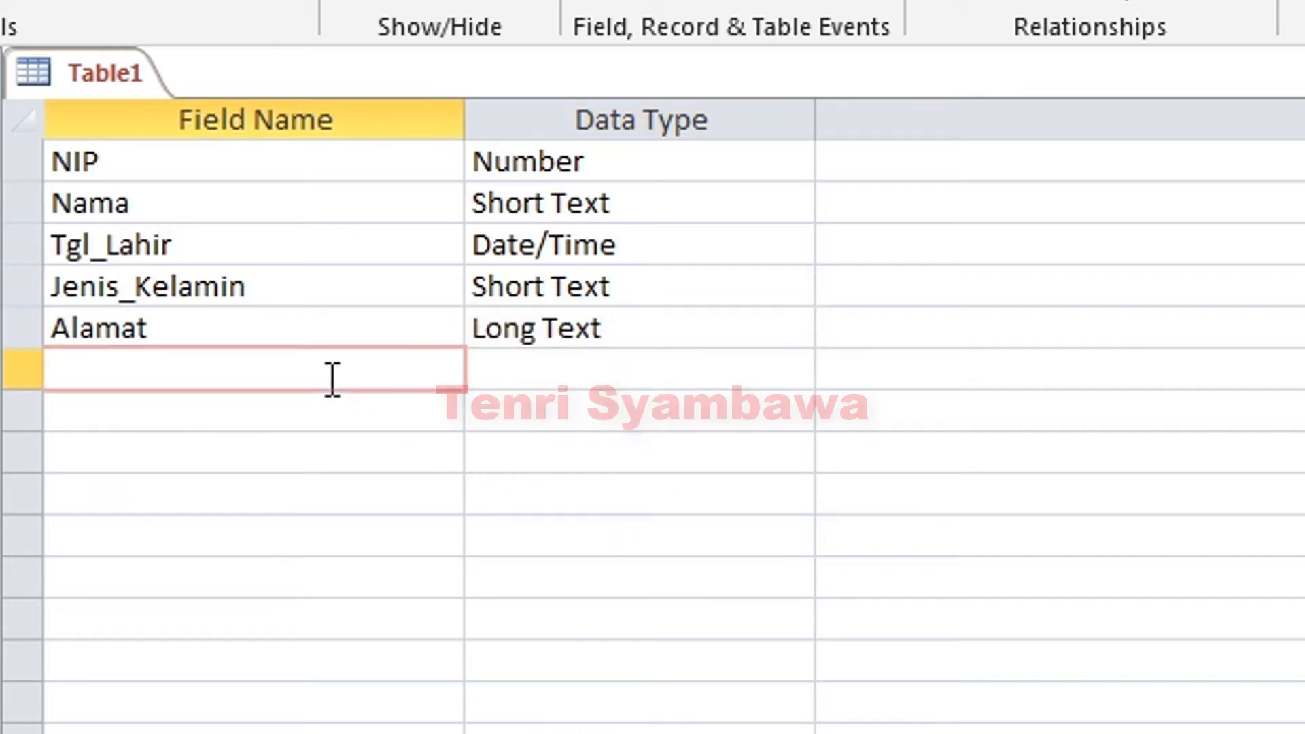
- Add a Telepon field as a Number with Long Integer field size
text(Telepon)
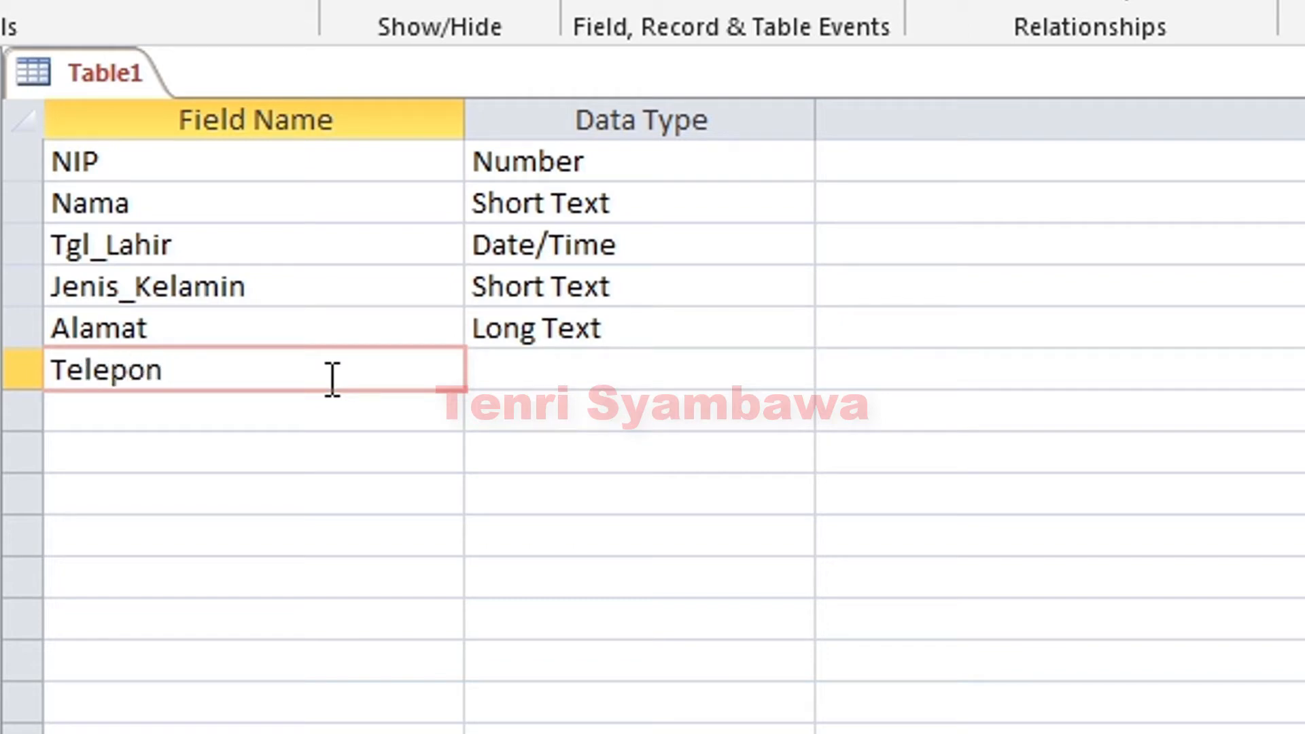
key(Tab)
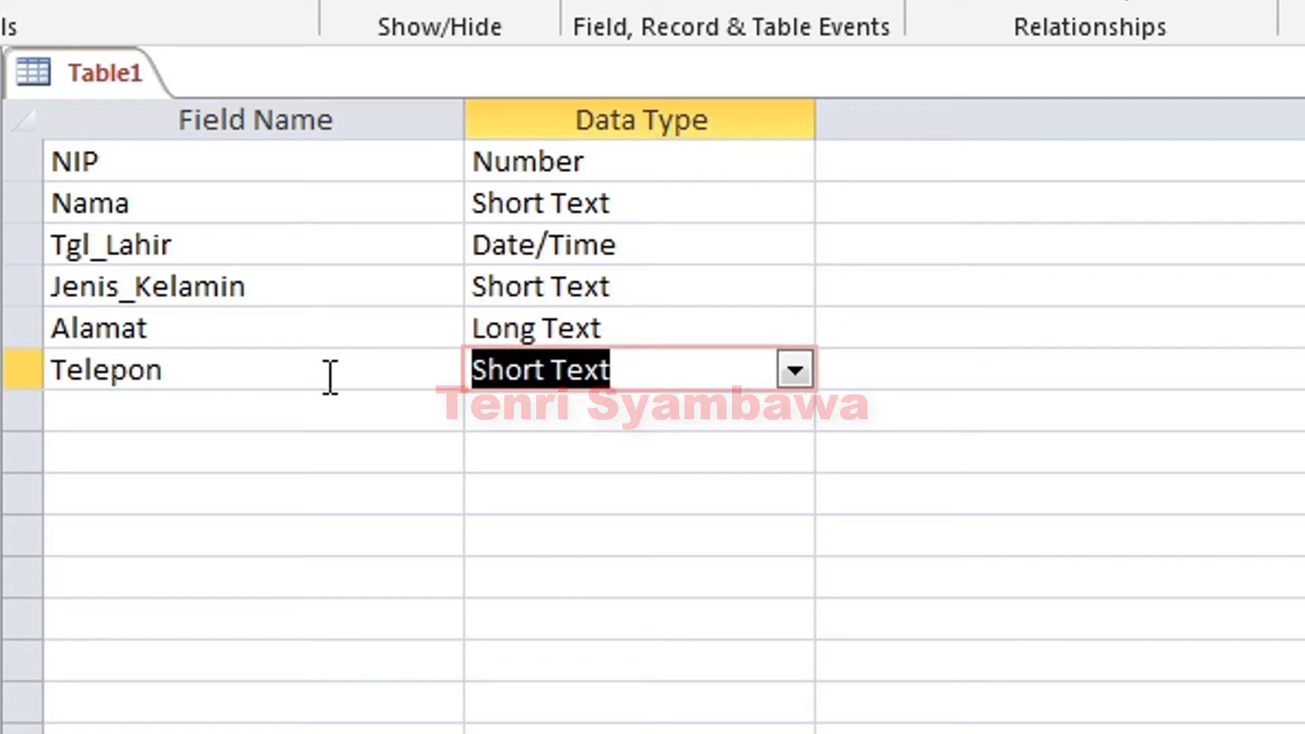
click(794, 372)
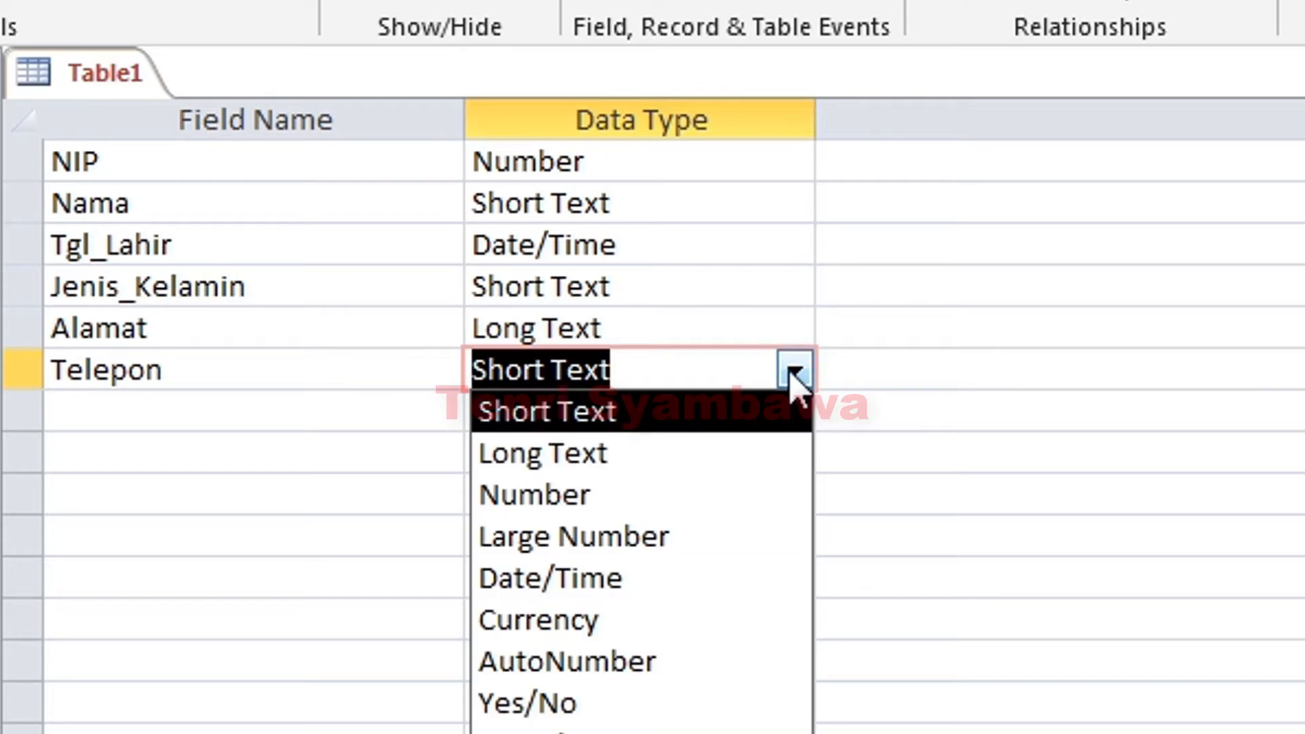
click(687, 501)
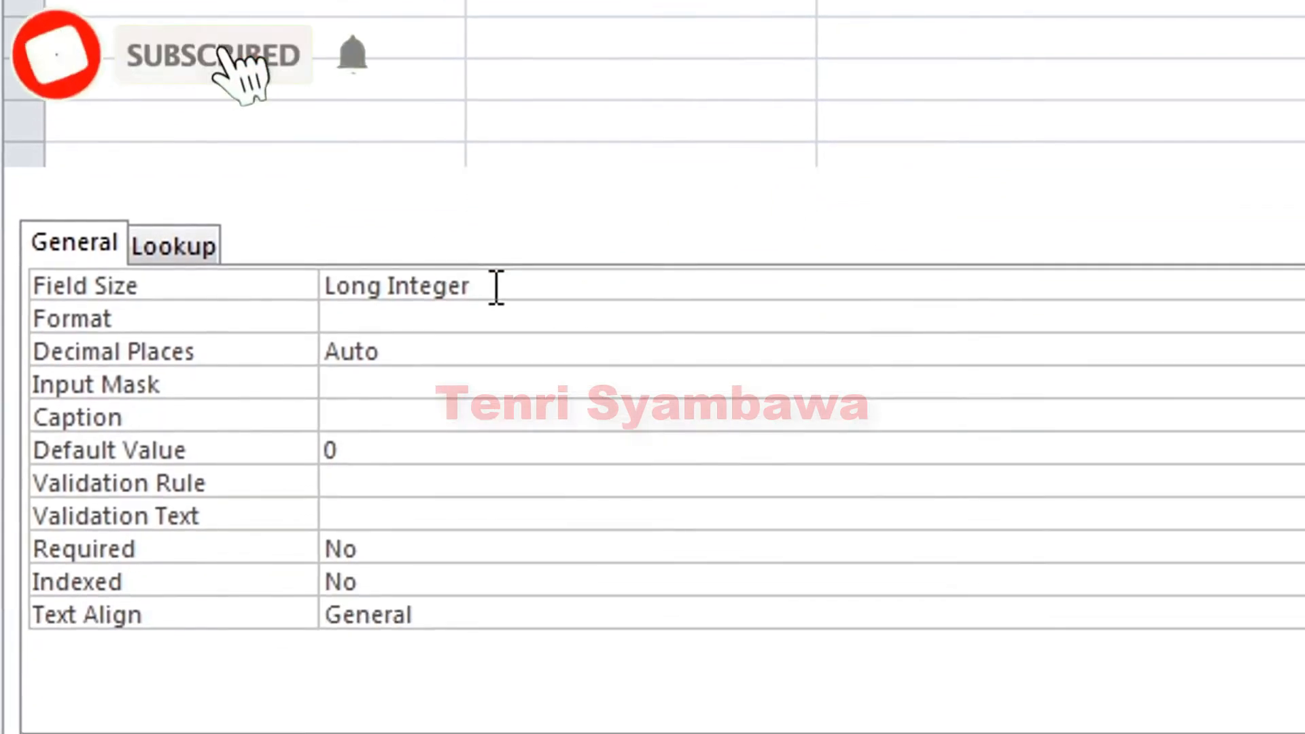
click(198, 291)
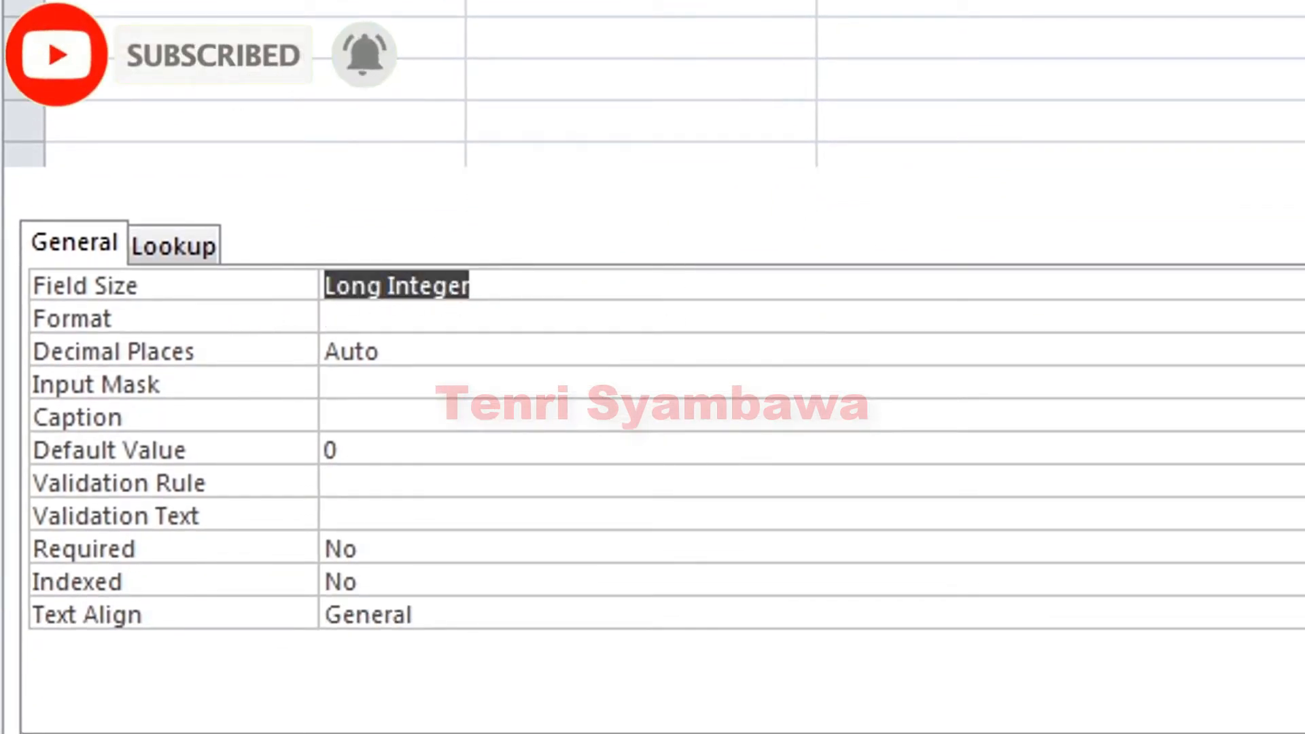
click(1303, 285)
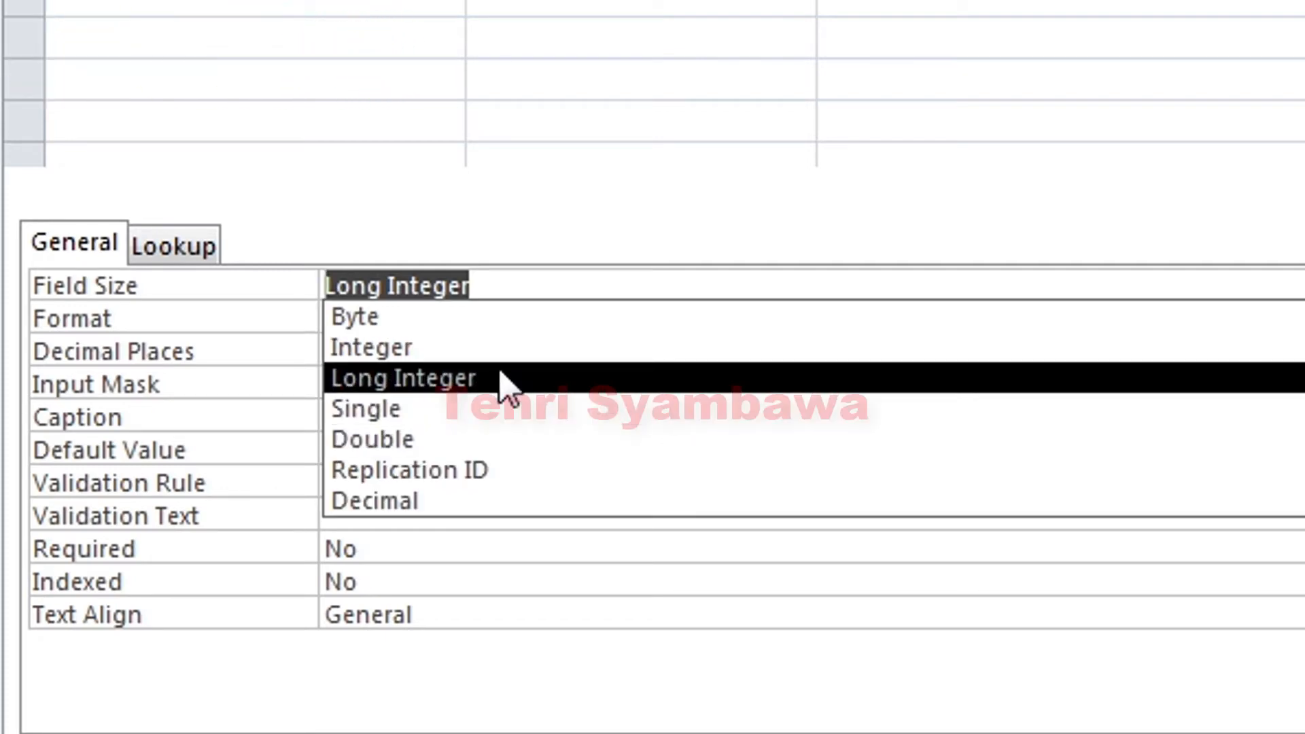
click(500, 376)
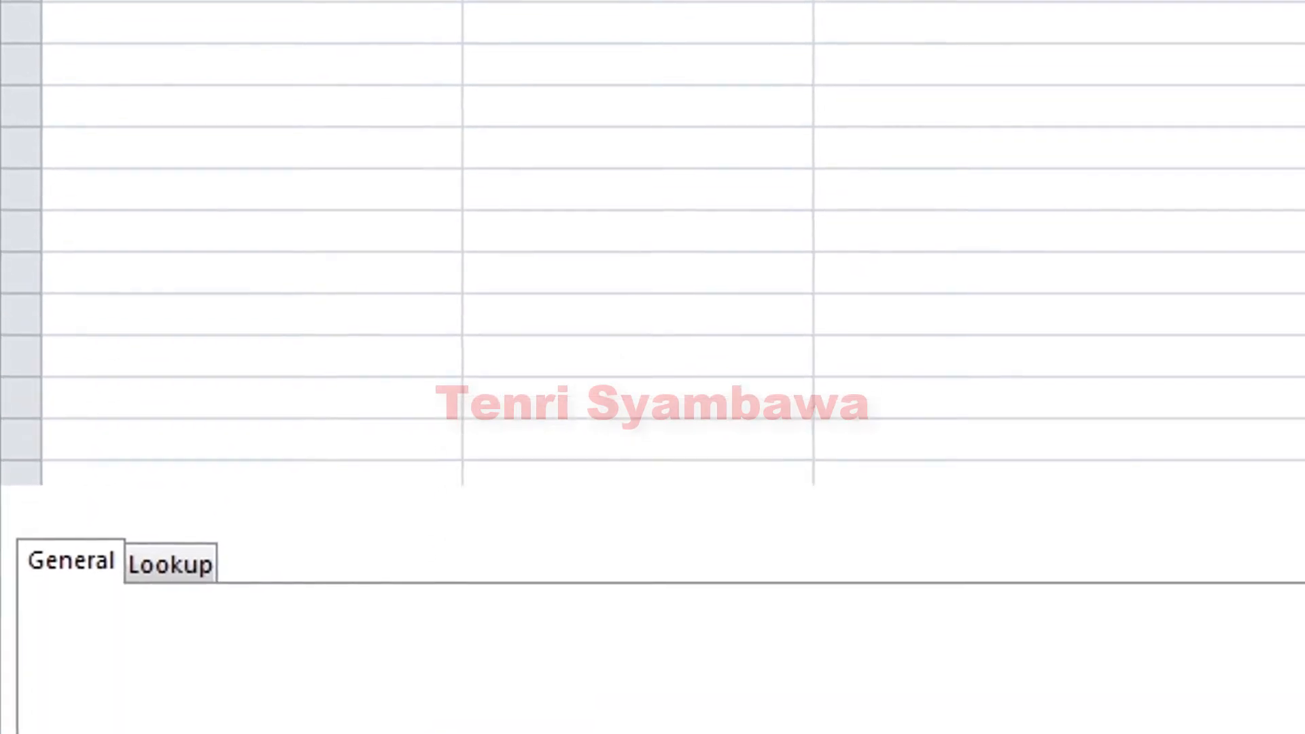
click(184, 242)
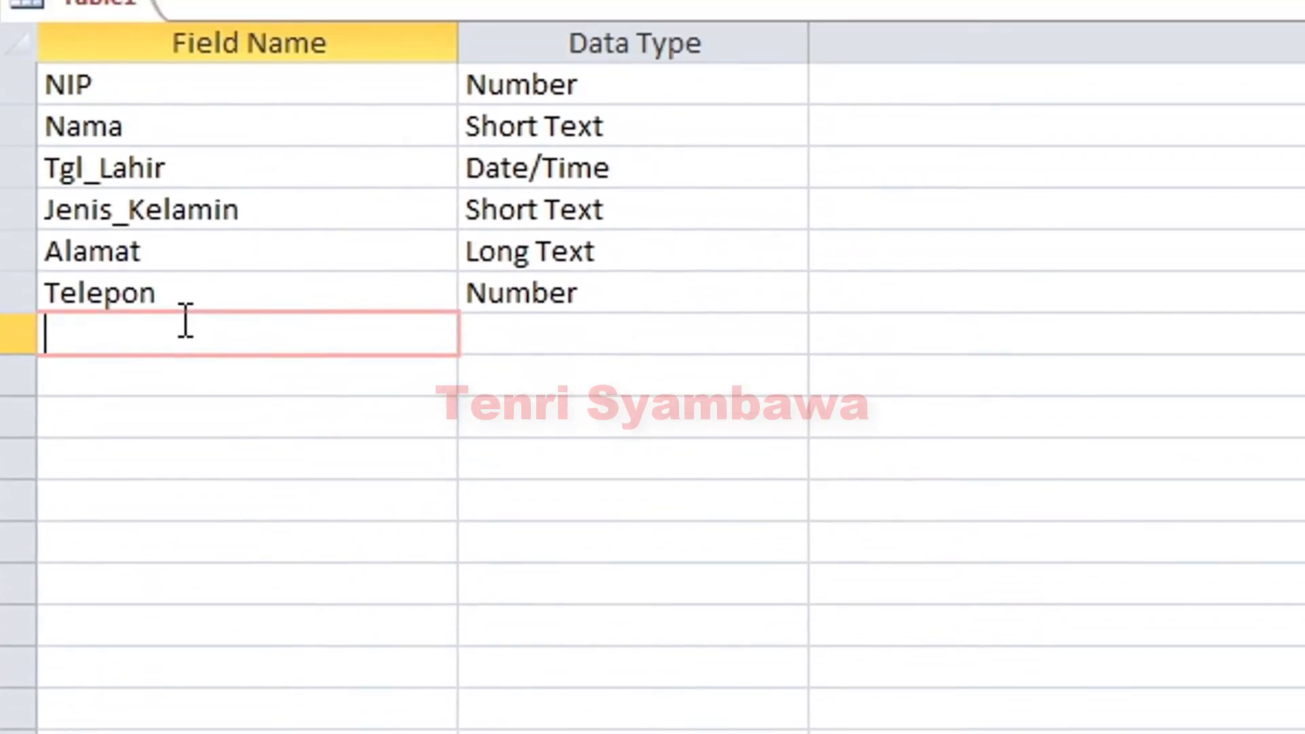
- Add a Jabatan Short Text field and change its field size to 30
text(Jabatan)
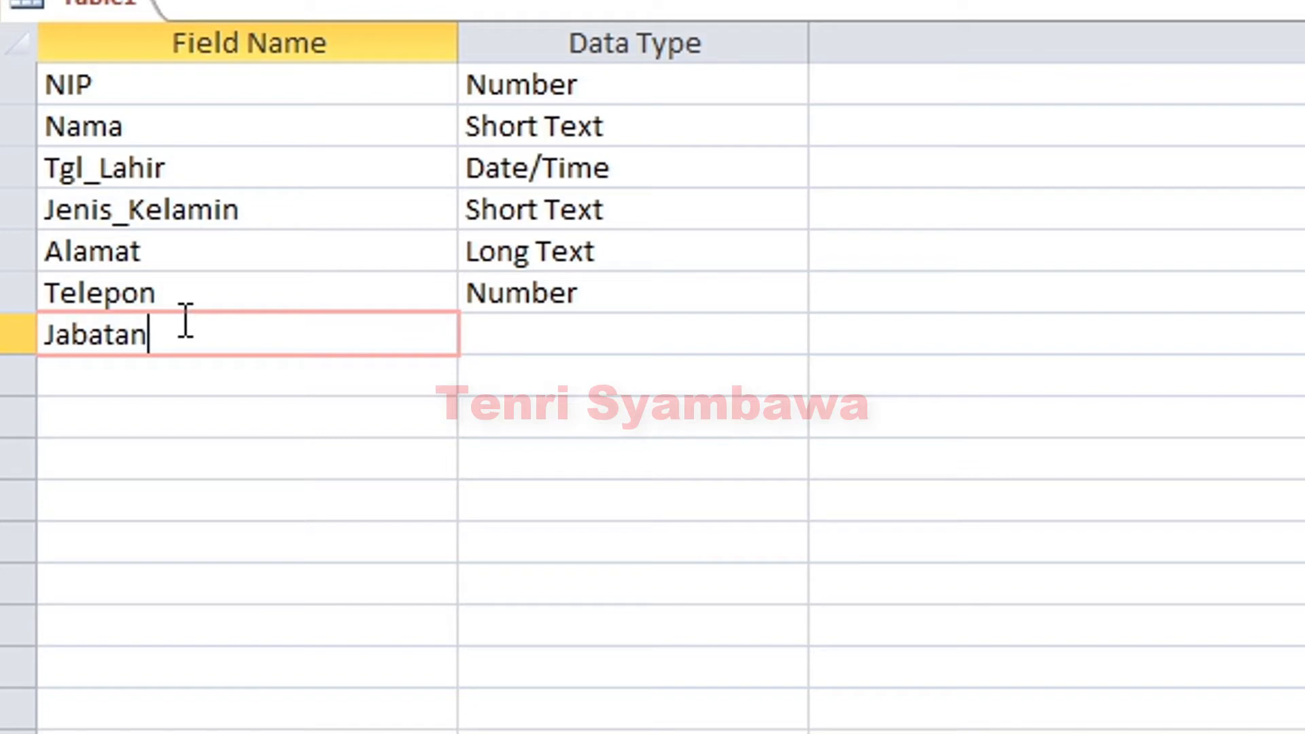
key(Tab)
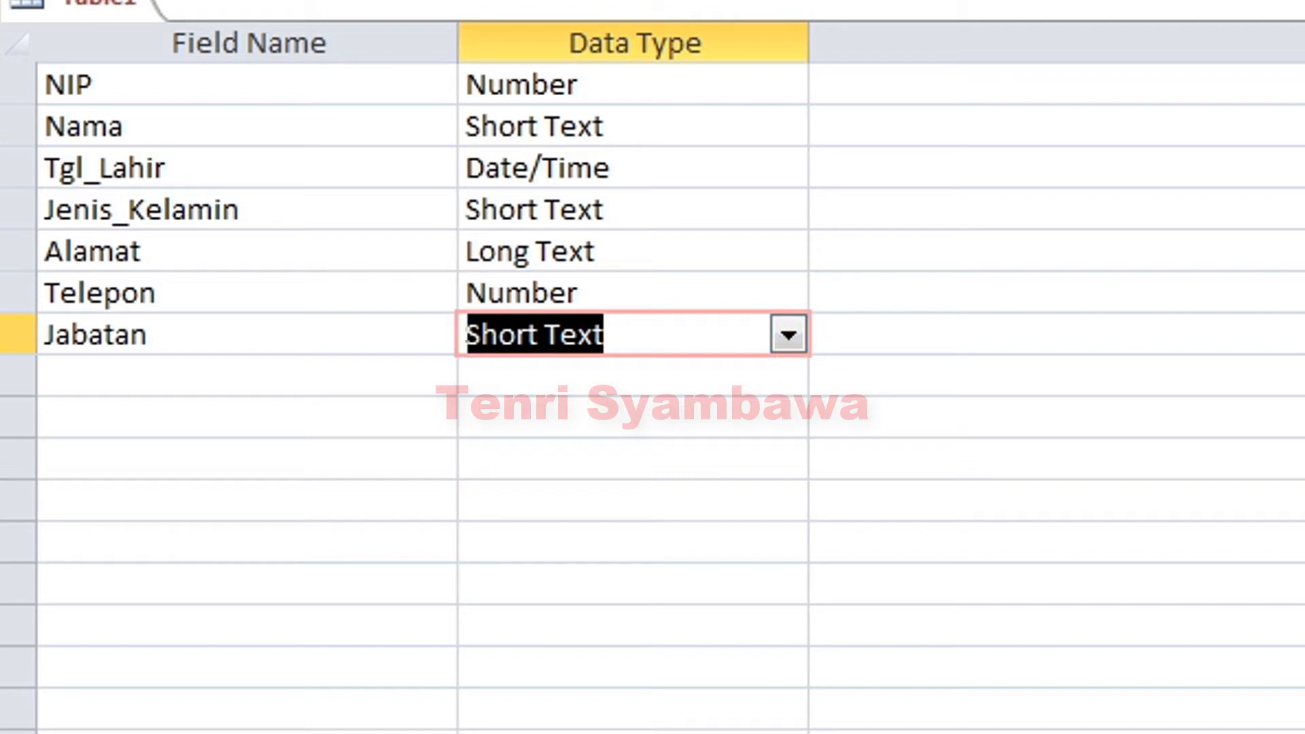
key(F6)
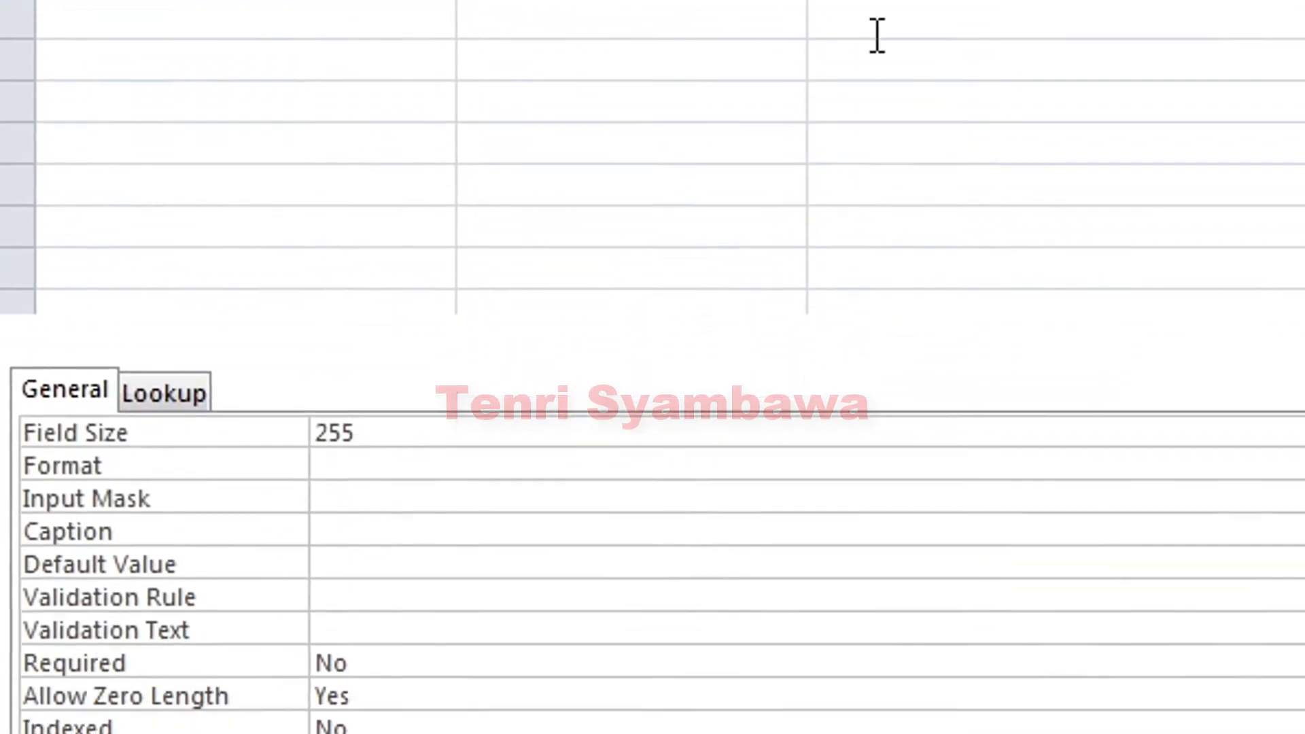
key(shift+Left)
key(shift+Left)
key(shift+Left)
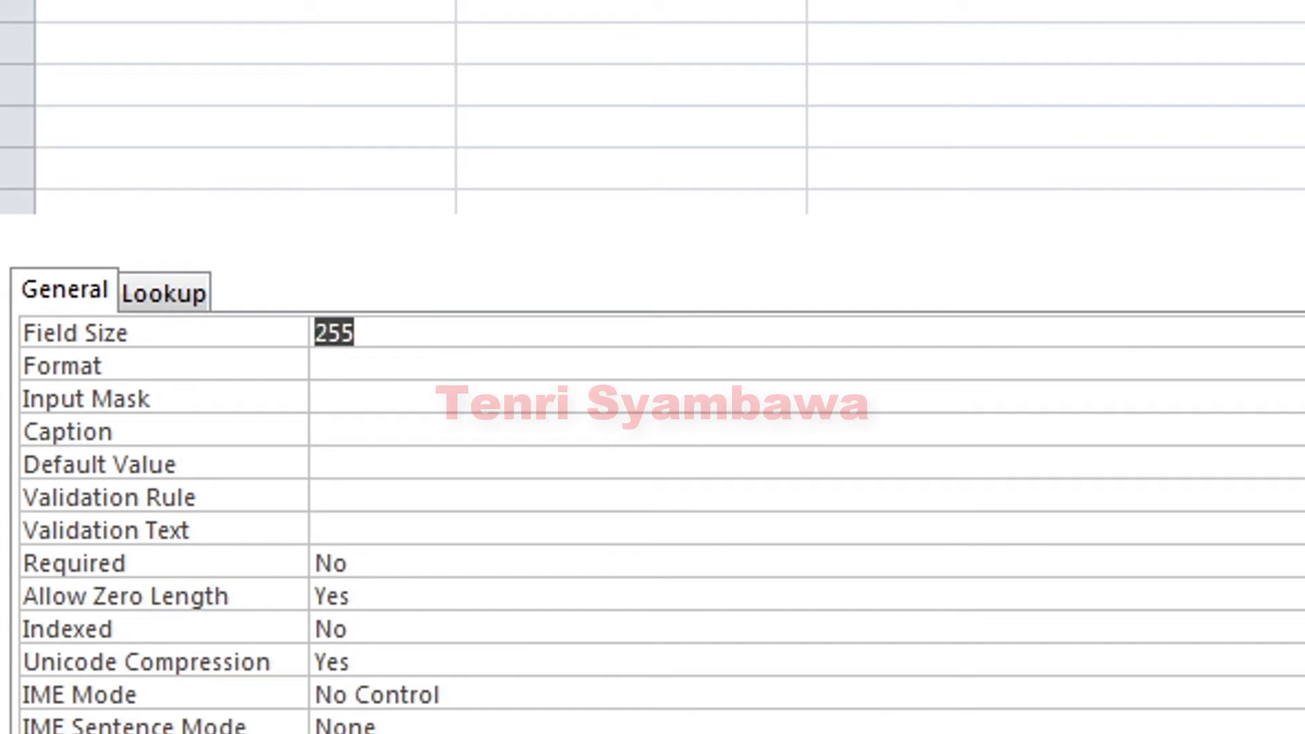
text(30)
key(Return)
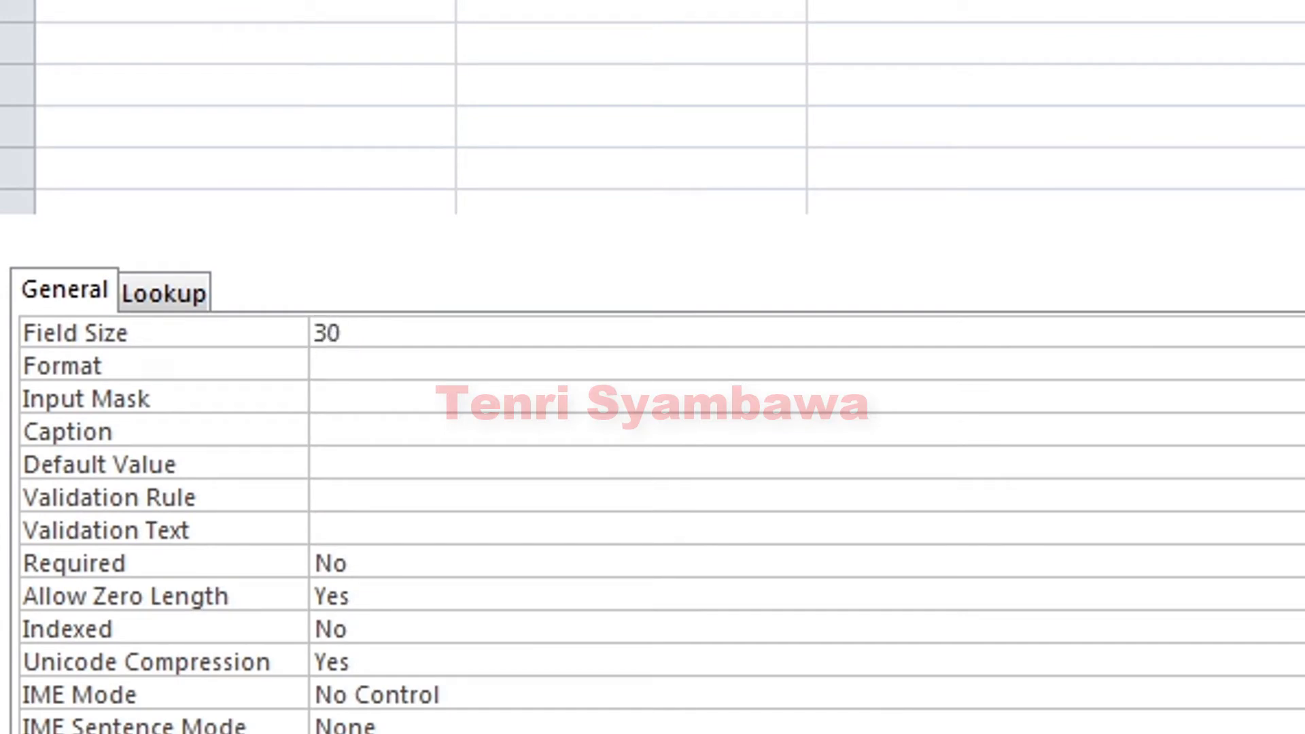
key(F6)
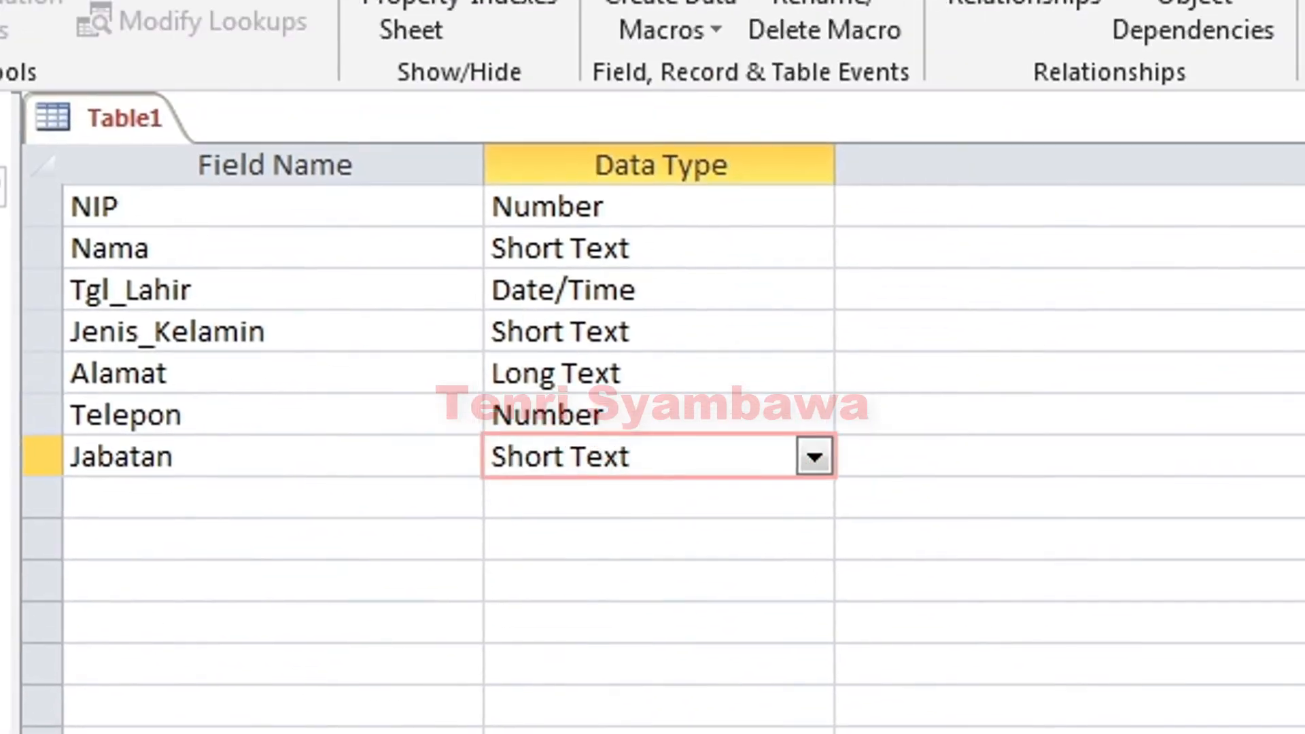
key(shift+Tab)
- Step through each field name from NIP down to Jabatan
click(193, 218)
click(190, 253)
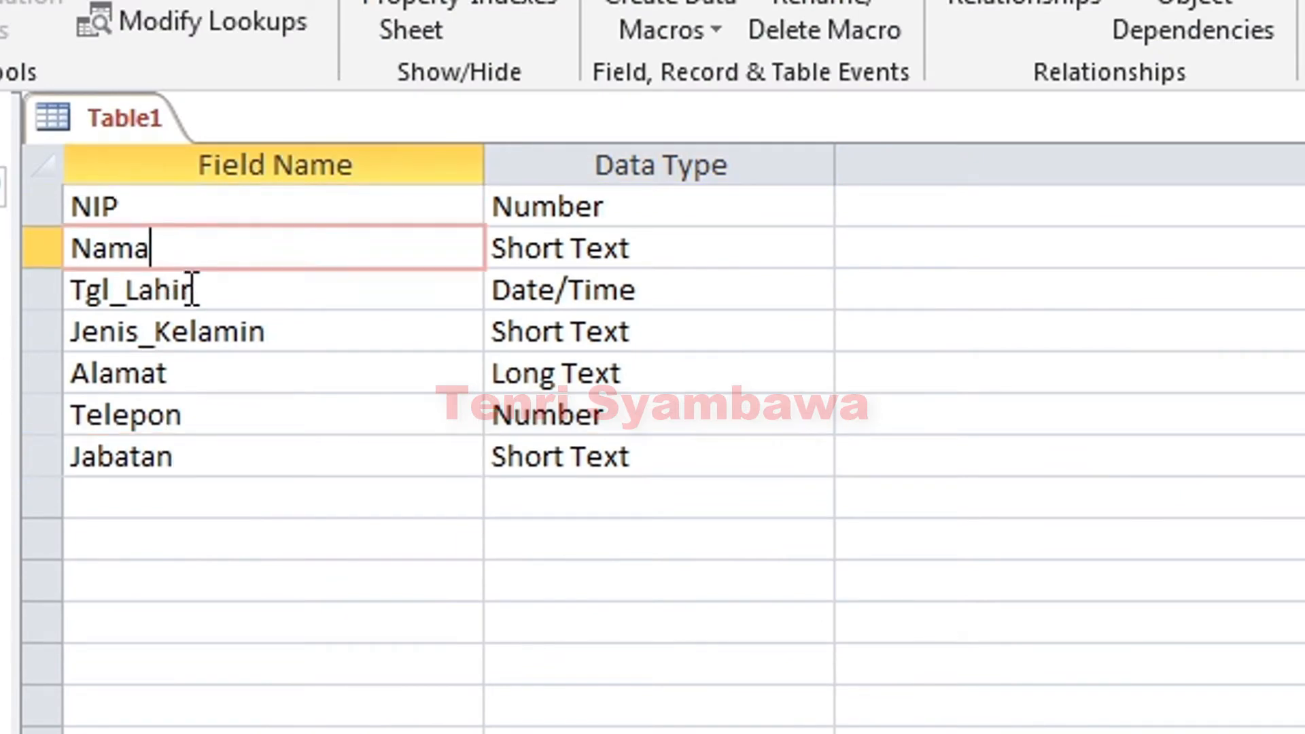
click(193, 289)
click(201, 331)
click(210, 373)
click(203, 416)
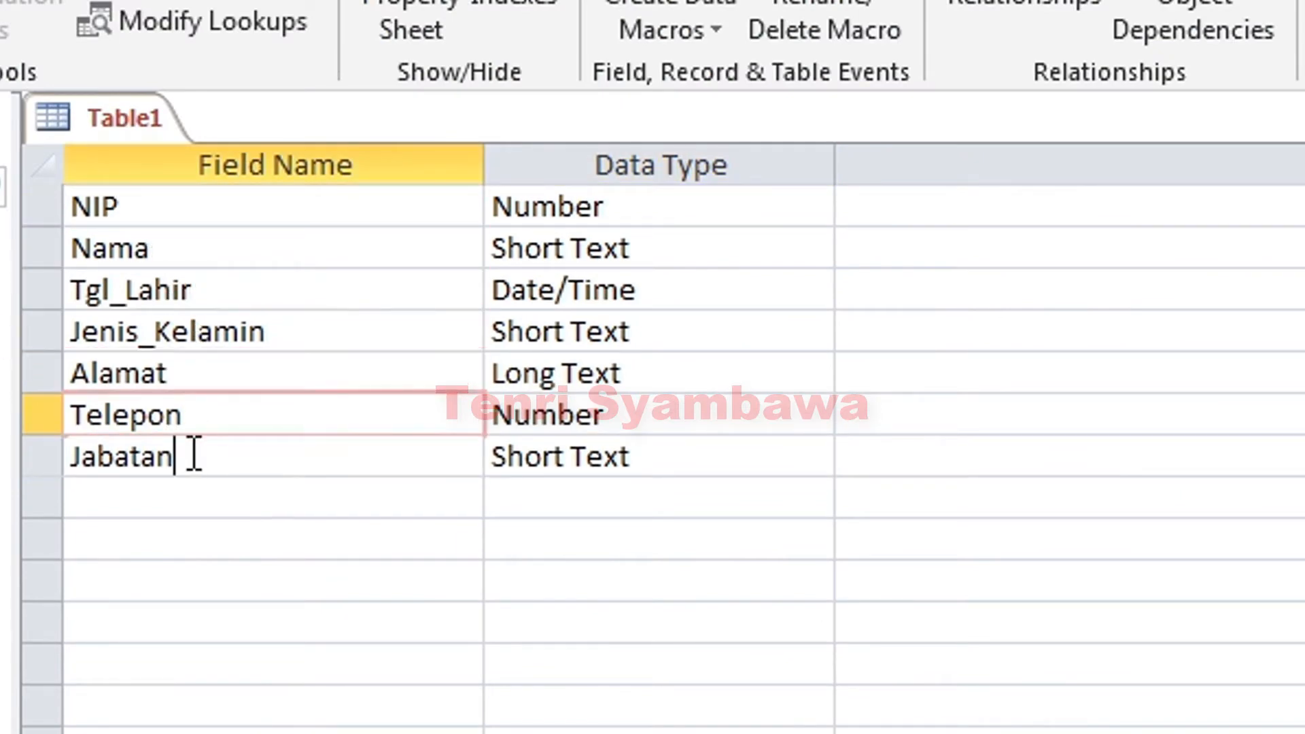
click(193, 455)
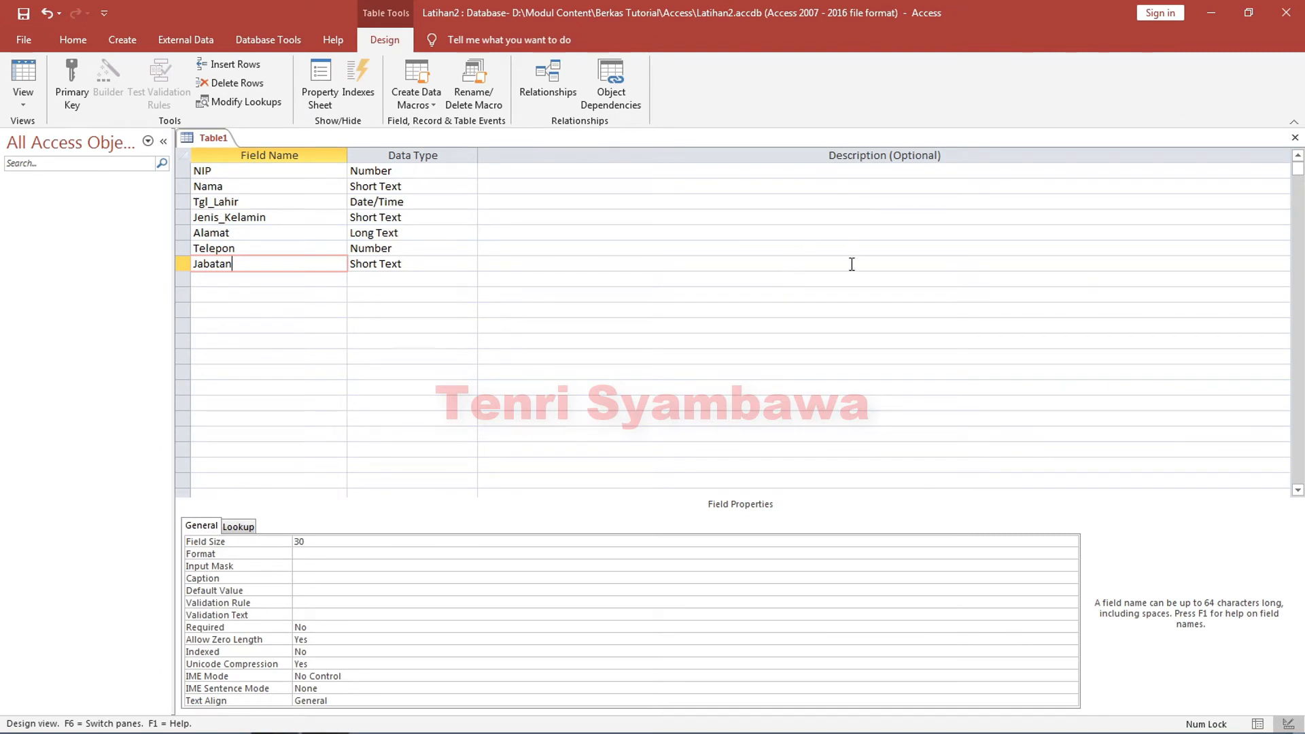
- Select the NIP row and apply Primary Key from its context menu, then undo it
click(178, 167)
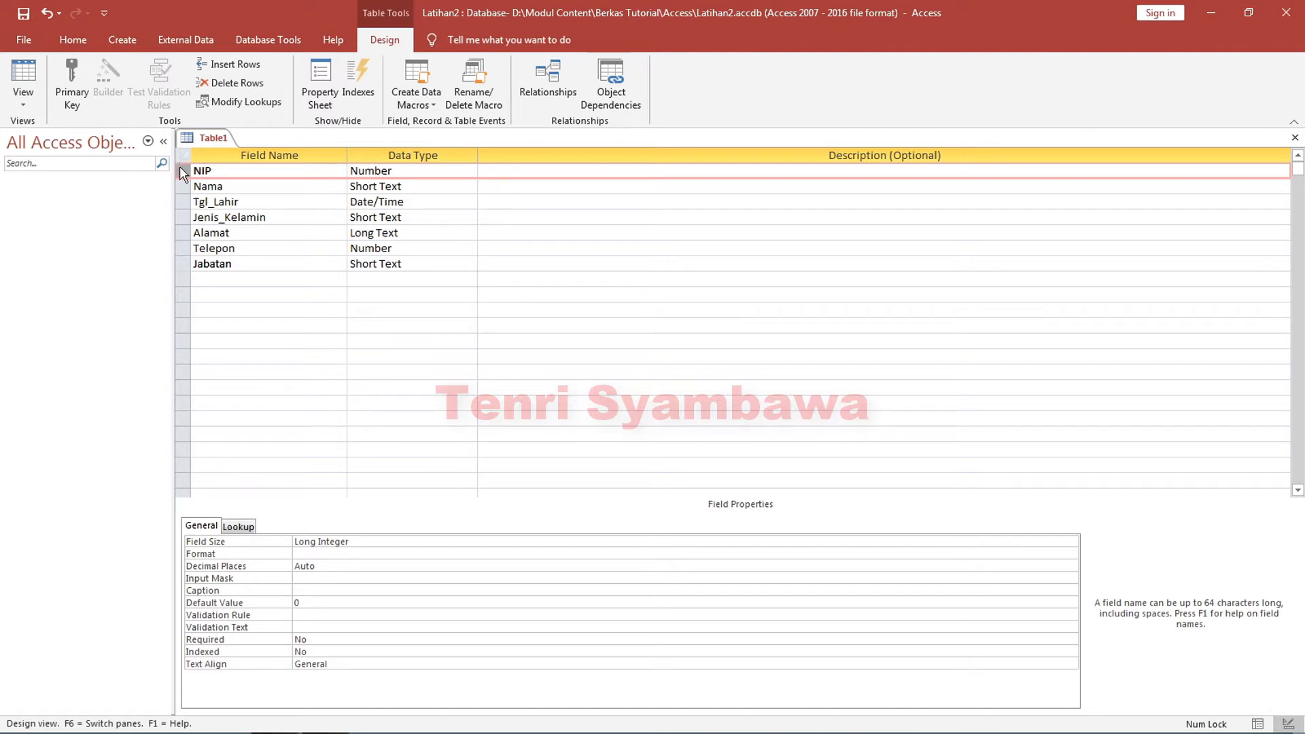
right_click(180, 166)
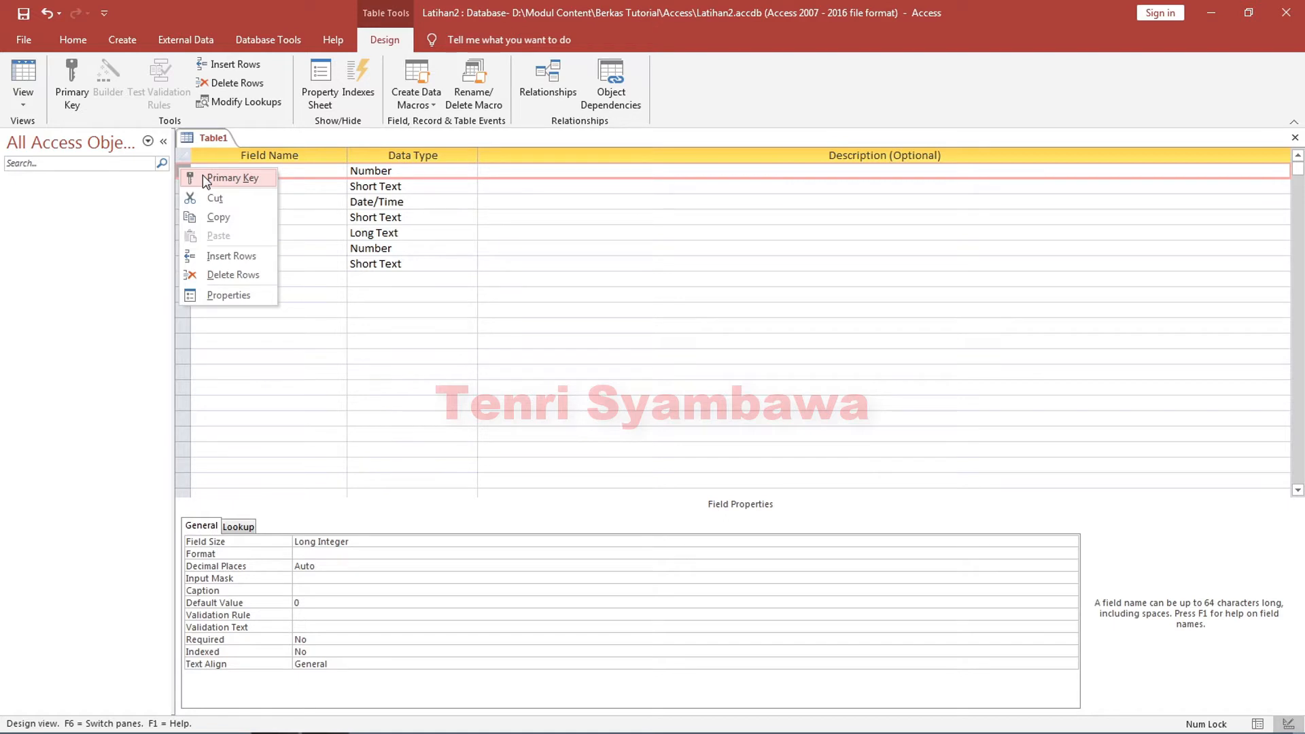
click(301, 359)
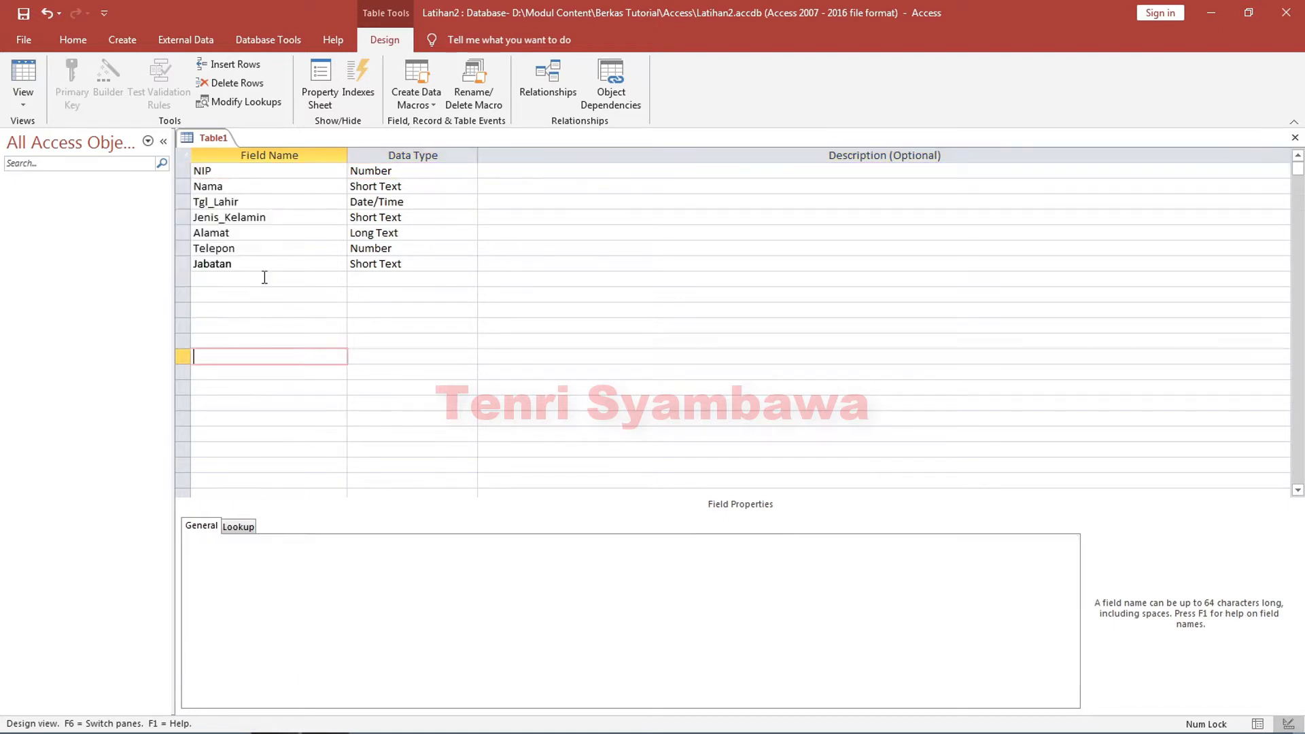
click(181, 170)
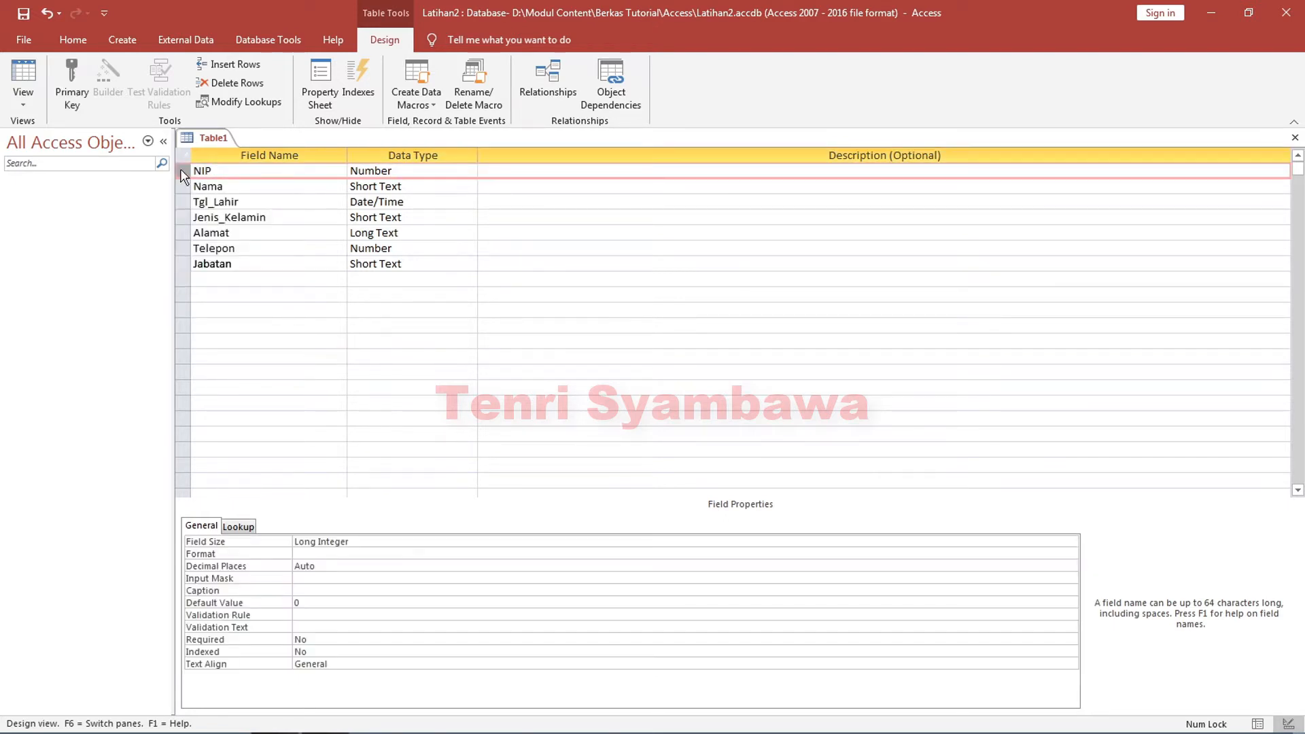
right_click(181, 170)
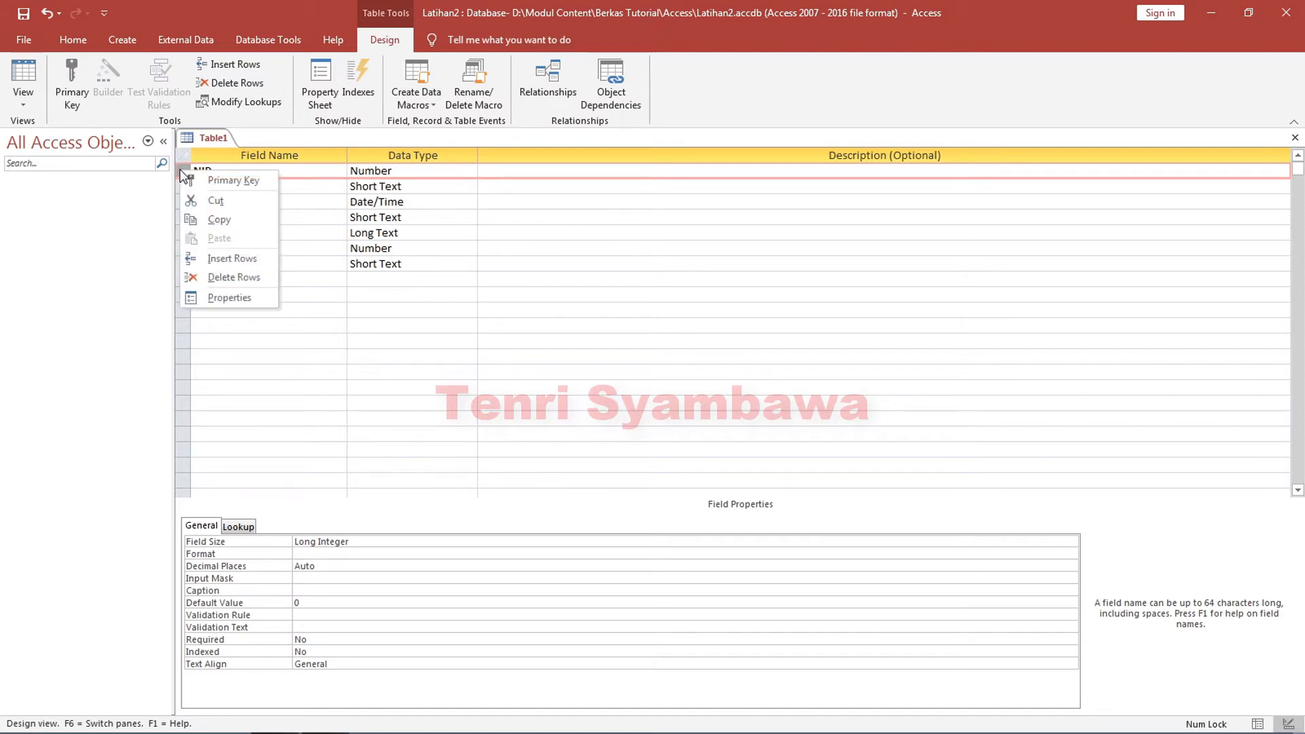
click(244, 182)
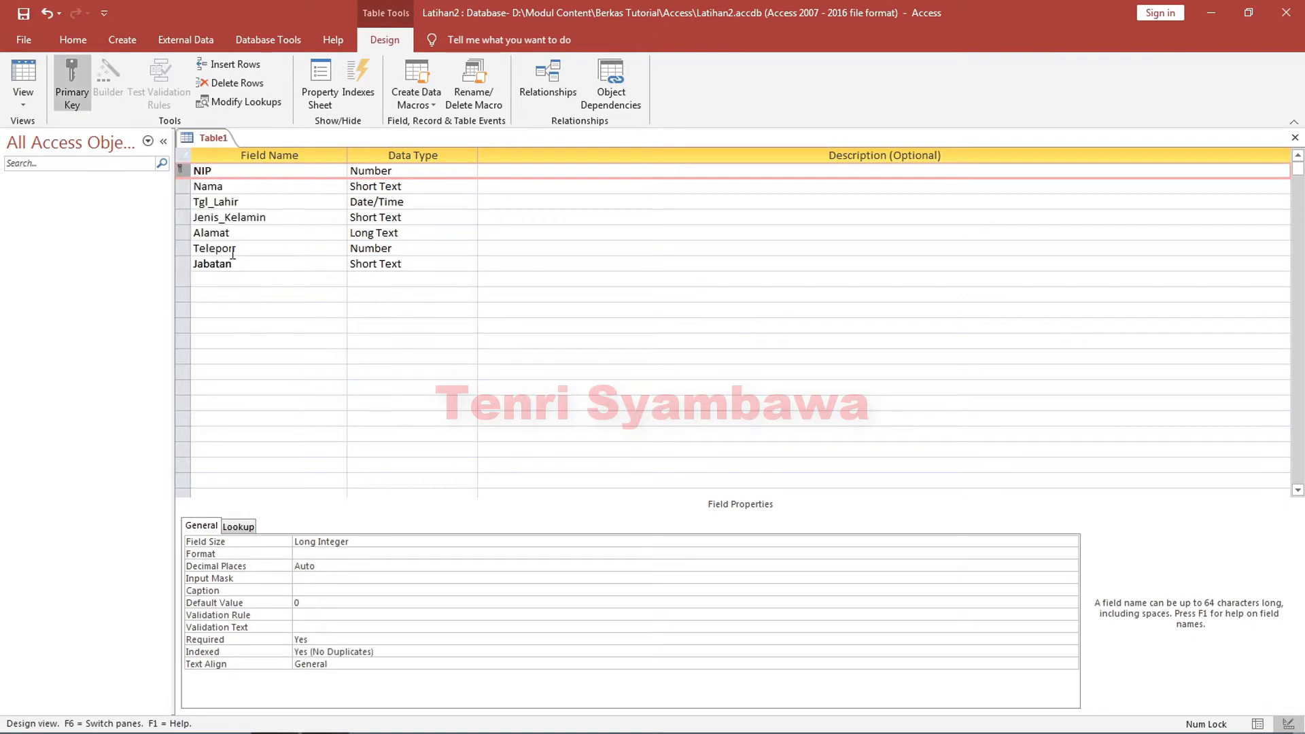
key(ctrl+z)
- Reselect the NIP row, set it as the primary key, and clear the selection
right_click(184, 178)
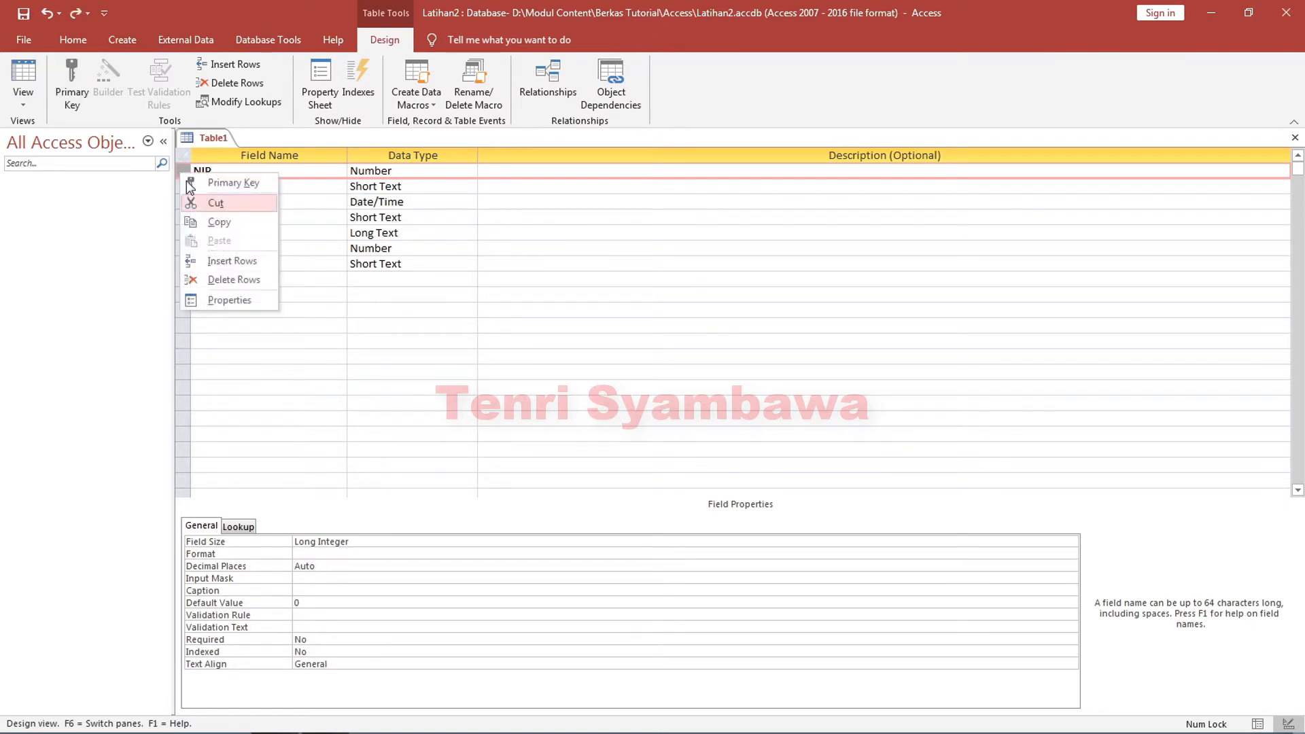
click(335, 344)
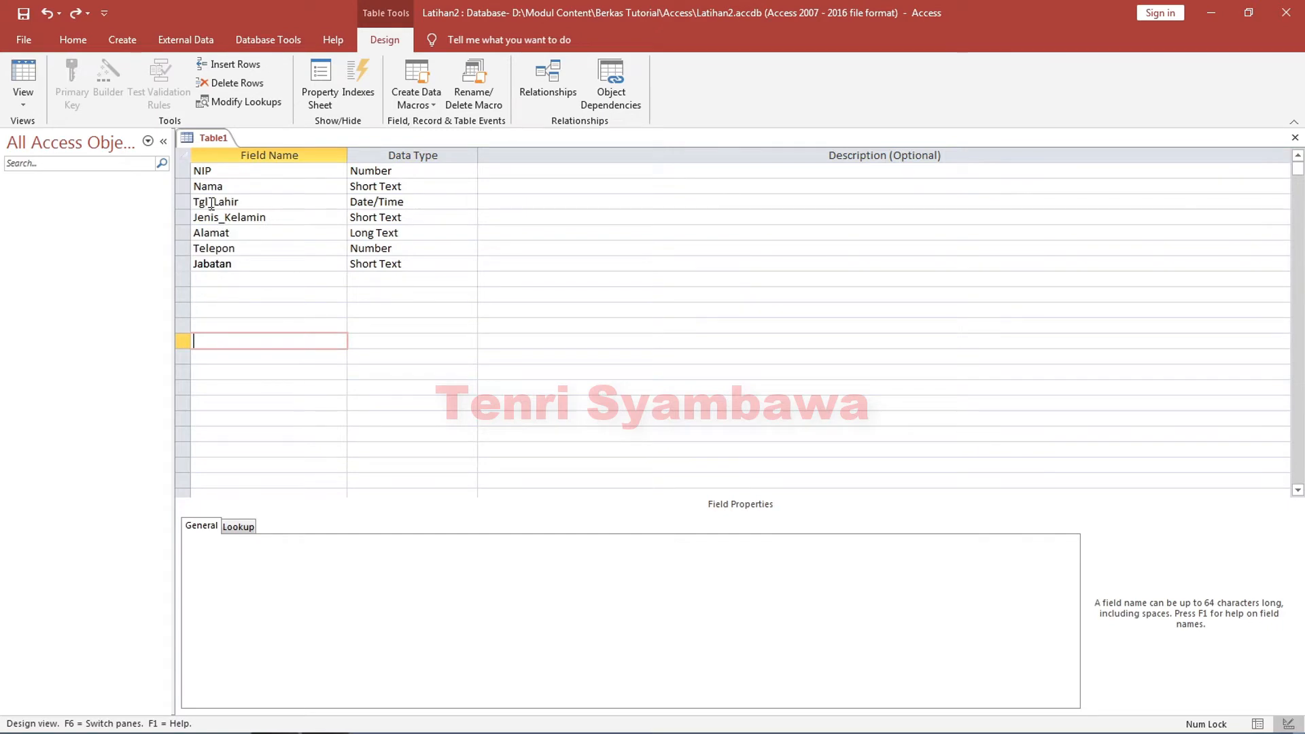
click(179, 172)
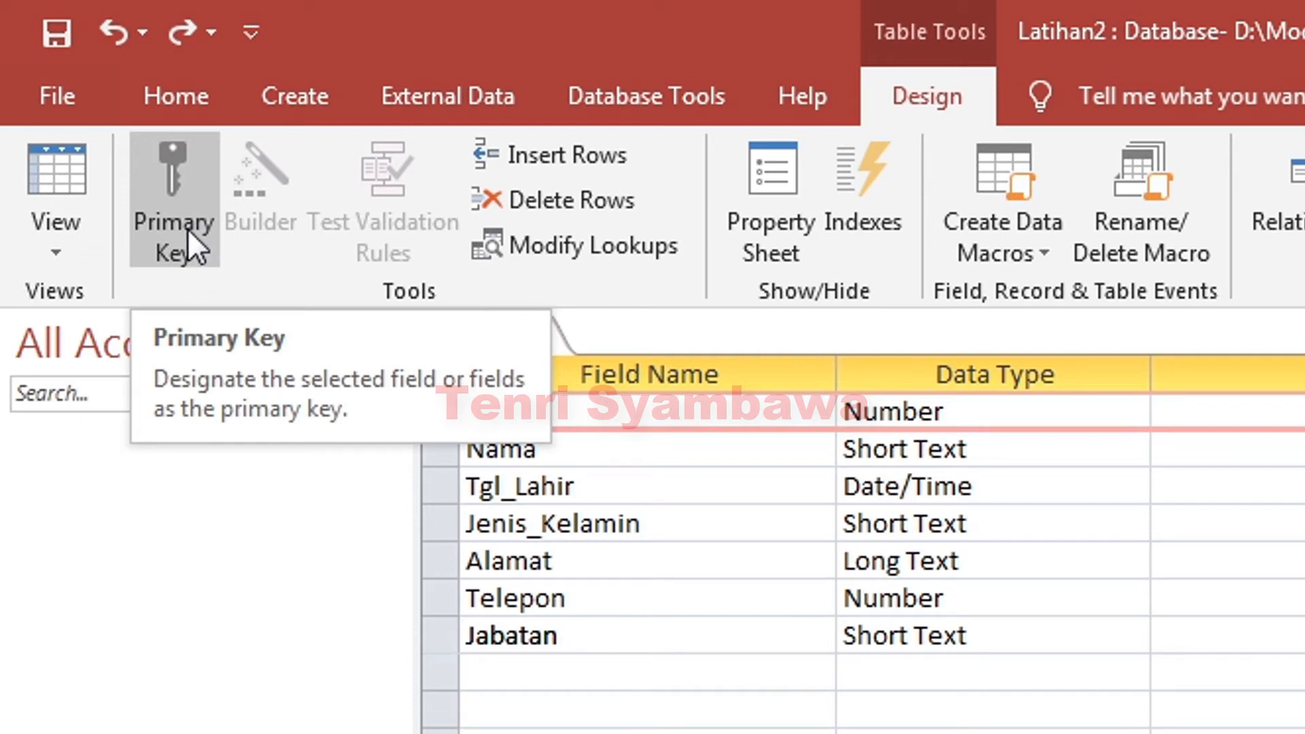
click(188, 229)
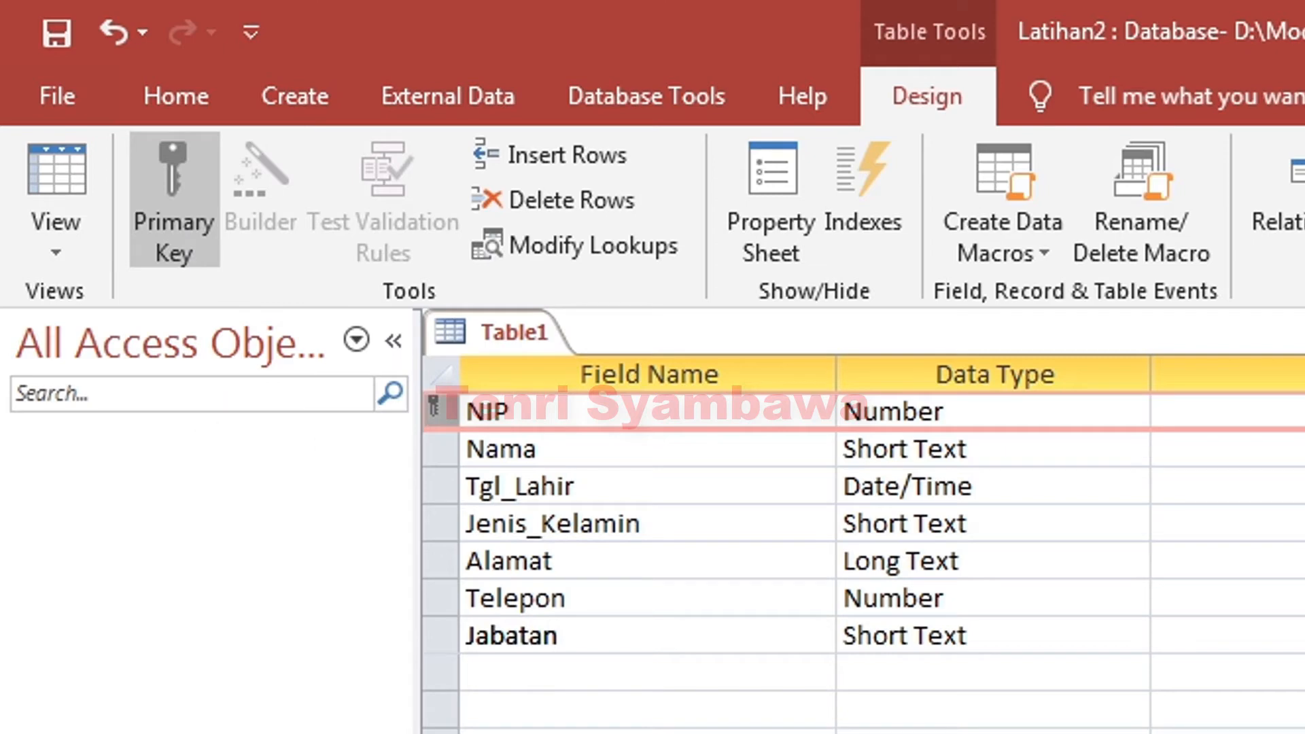
click(682, 730)
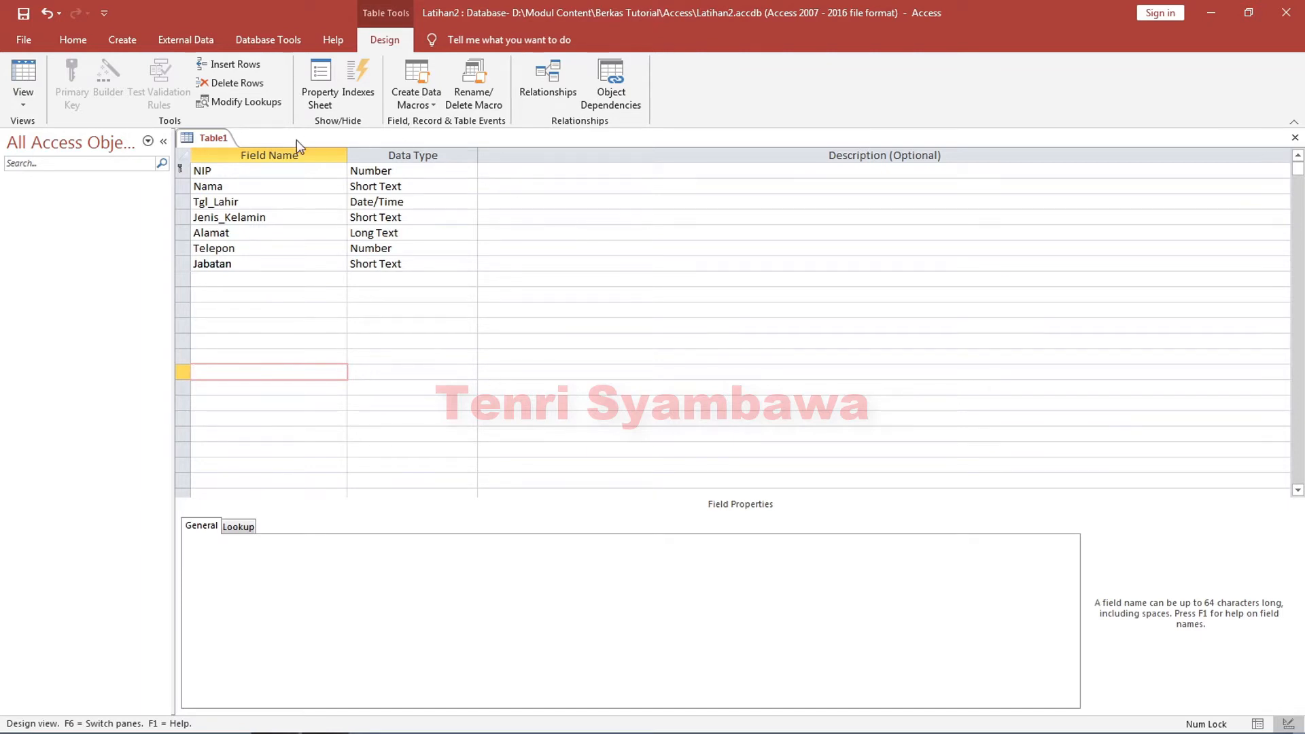
click(276, 324)
click(280, 295)
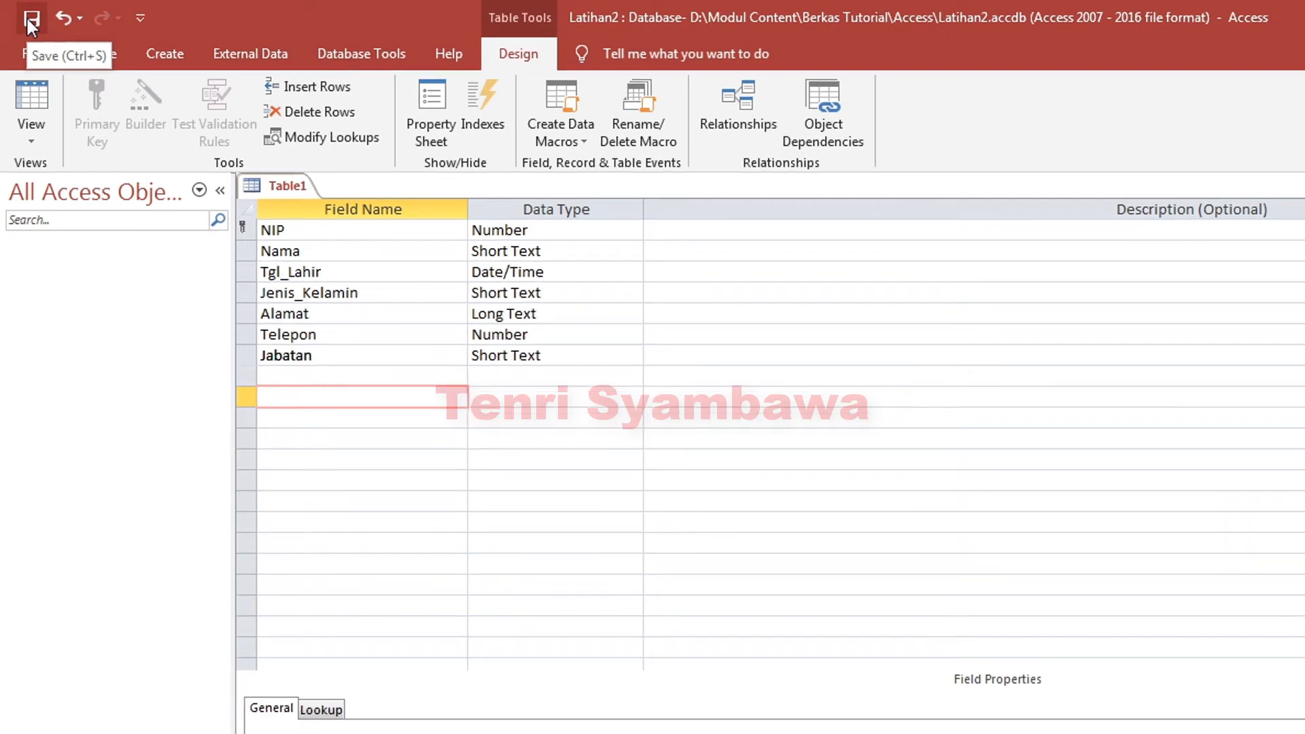
- Save Table1 under the name TabelKaryawan, correcting the typed name before confirming
click(28, 19)
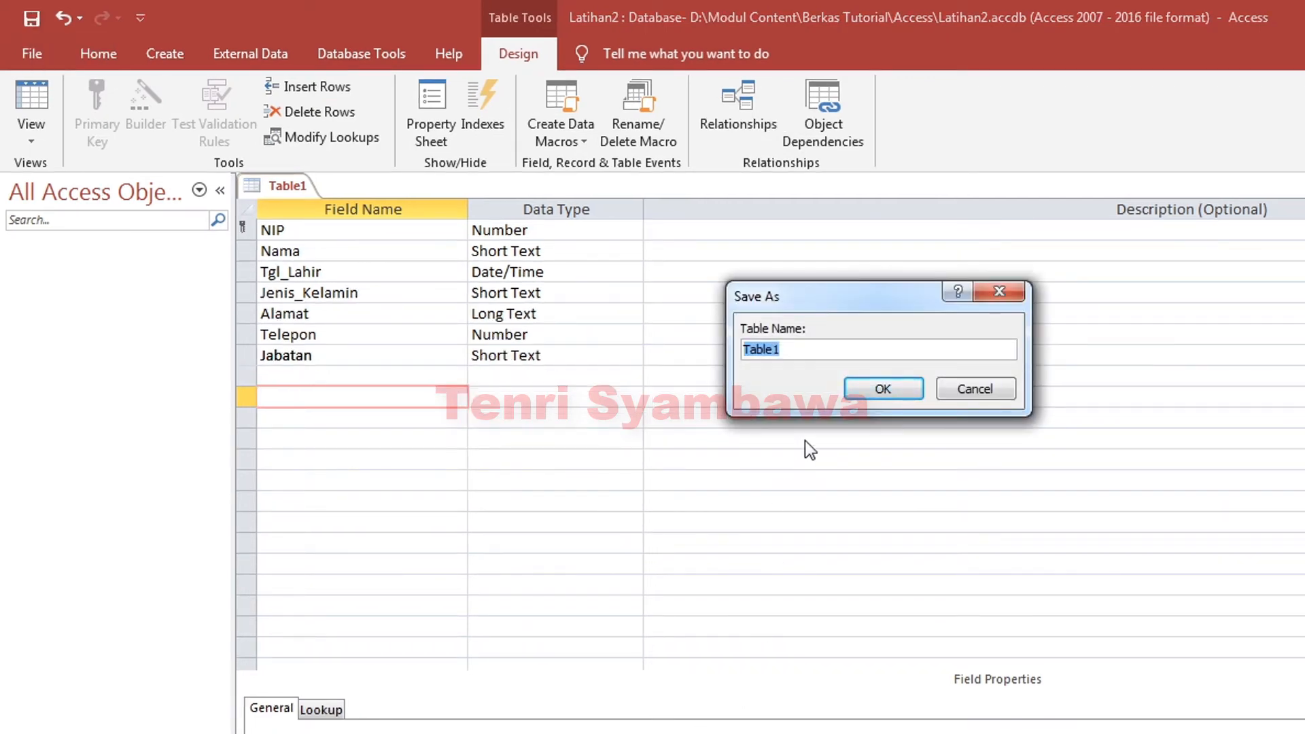
text(TabelKaryawan)
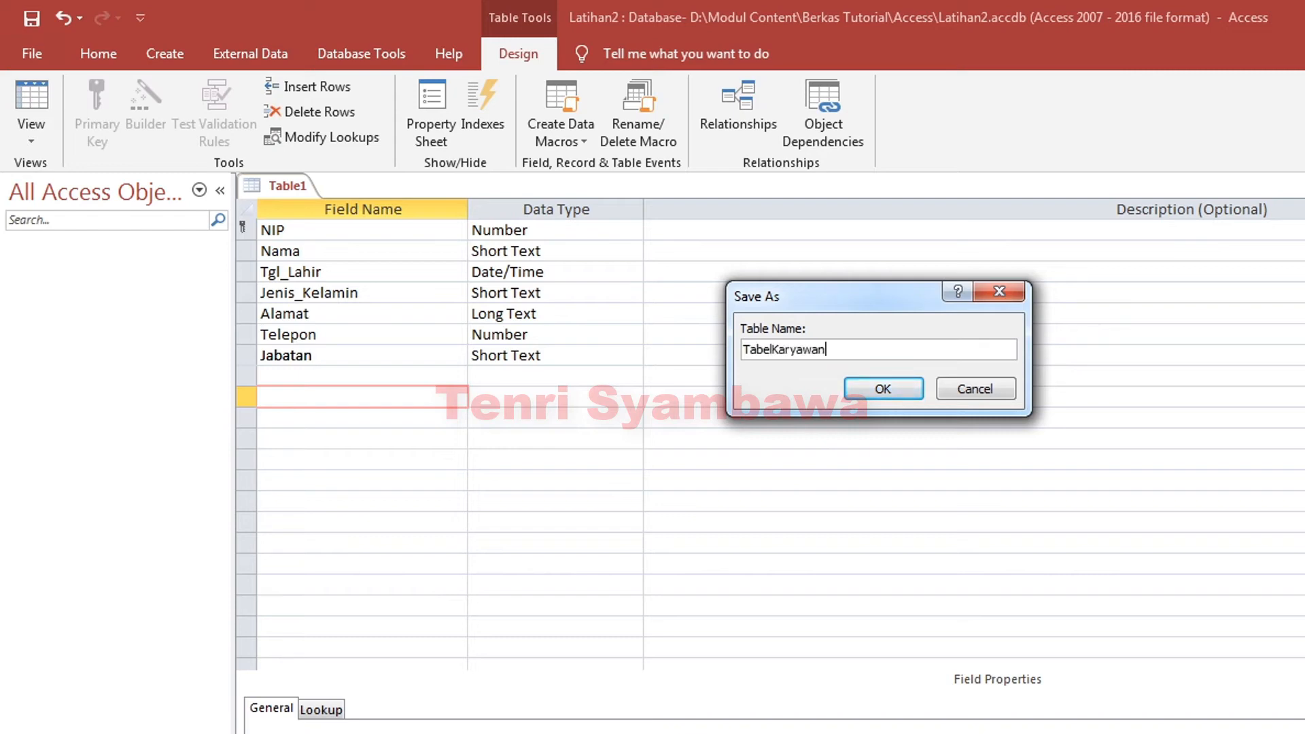
key(shift+Left)
key(shift+Left)
key(shift+Left)
key(shift+Left)
key(shift+Left)
key(shift+Left)
key(shift+Left)
key(shift+Left)
key(shift+Left)
key(shift+Left)
key(shift+Left)
key(shift+Left)
key(shift+Left)
text(TblKaryawan)
key(shift+Left)
key(shift+Left)
key(shift+Left)
key(shift+Left)
key(shift+Left)
key(shift+Left)
key(shift+Left)
key(shift+Left)
key(shift+Left)
key(shift+Left)
key(shift+Left)
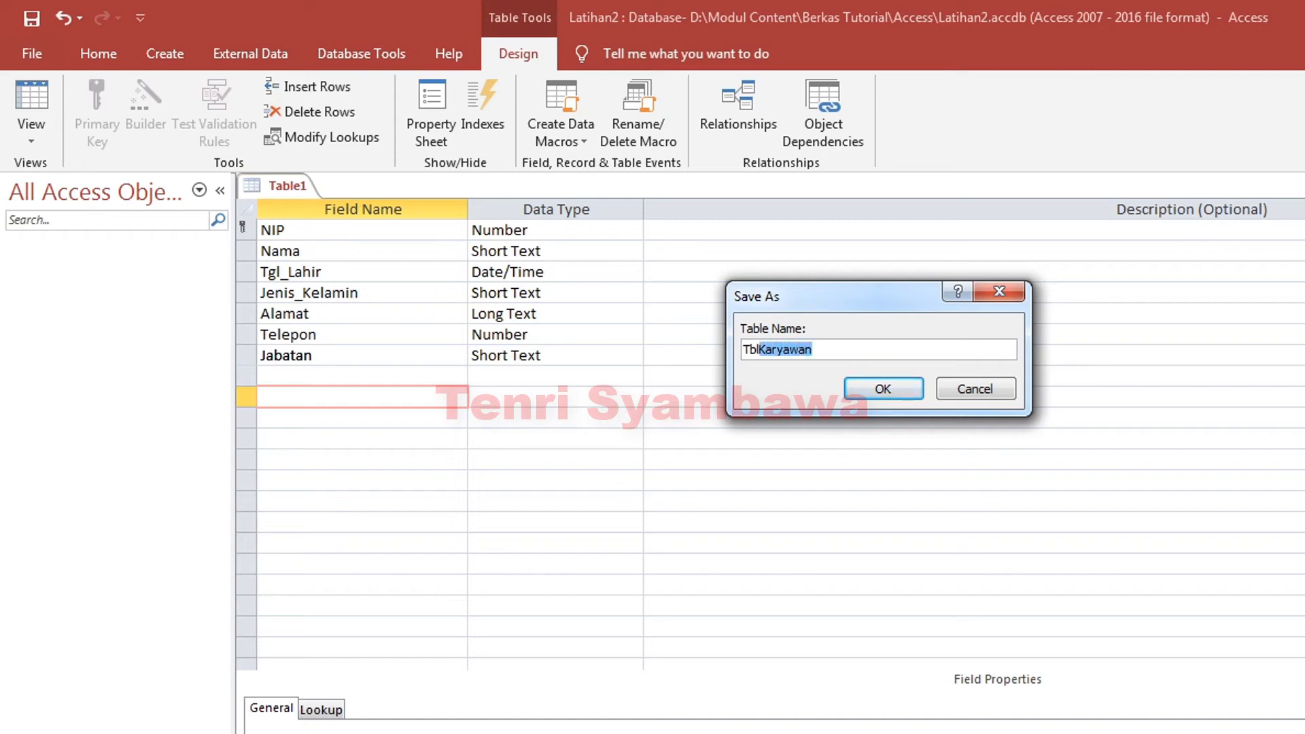
text(Tabel)
key(BackSpace)
key(BackSpace)
text(elKaryawan)
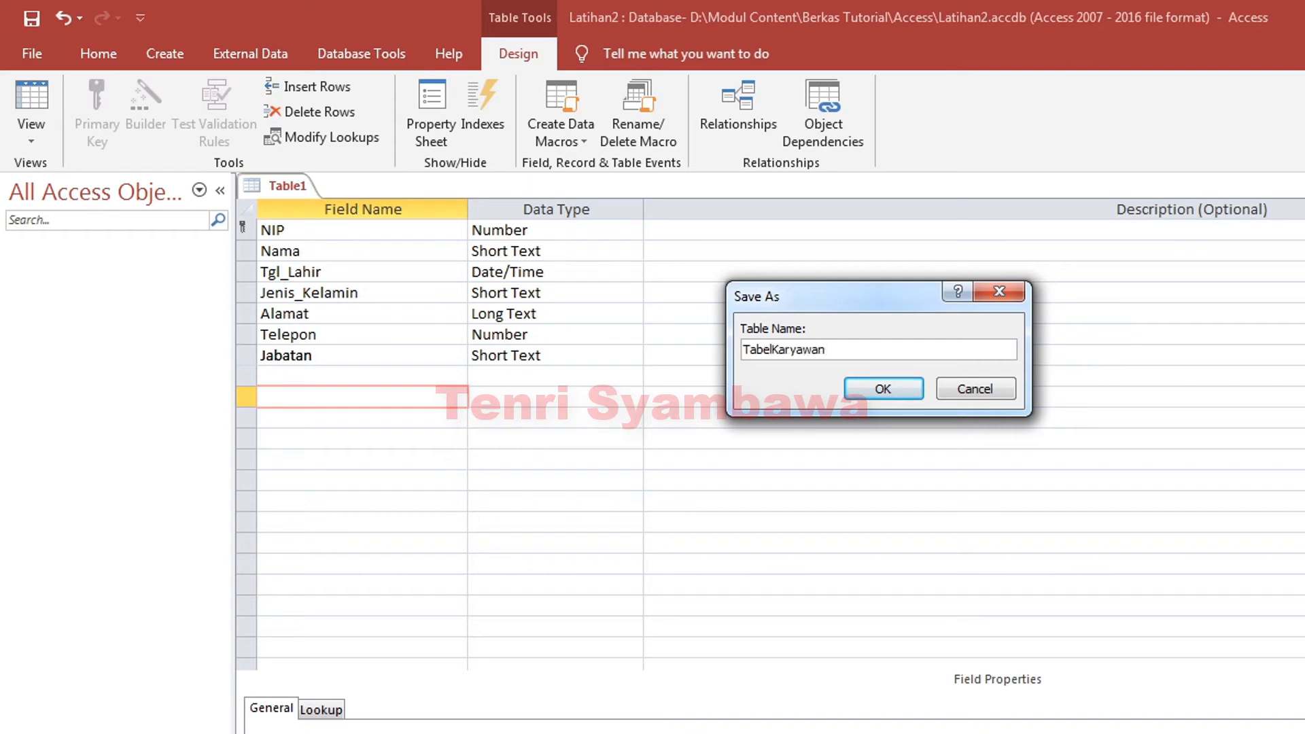
click(881, 391)
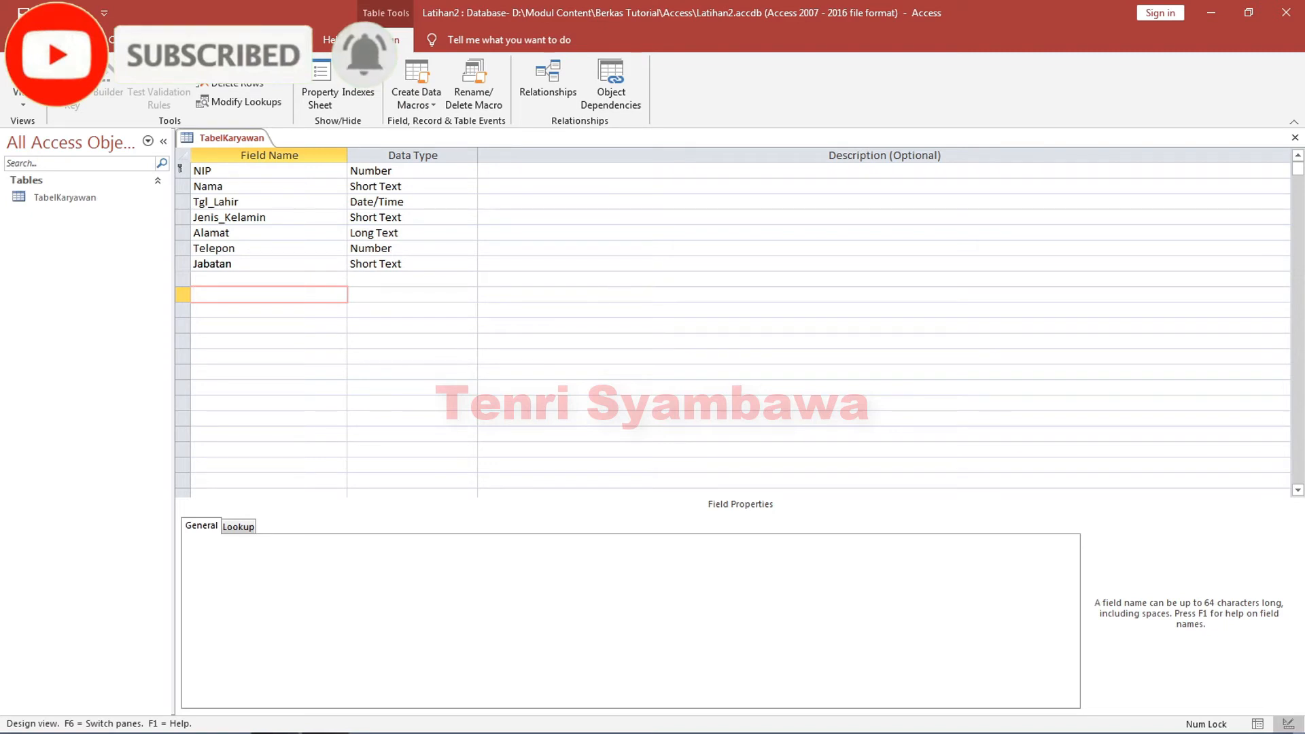
- Switch the table to Datasheet View and place the cursor in the NIP cell
click(76, 40)
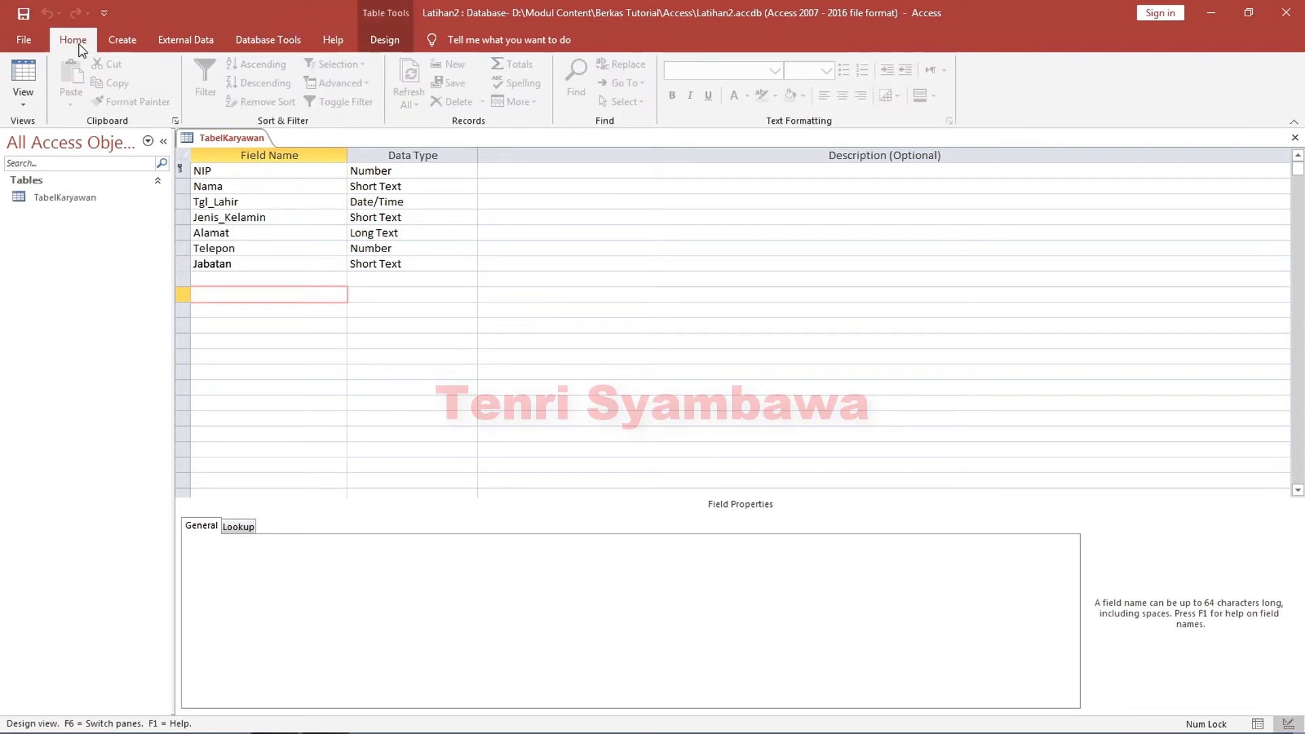
click(391, 41)
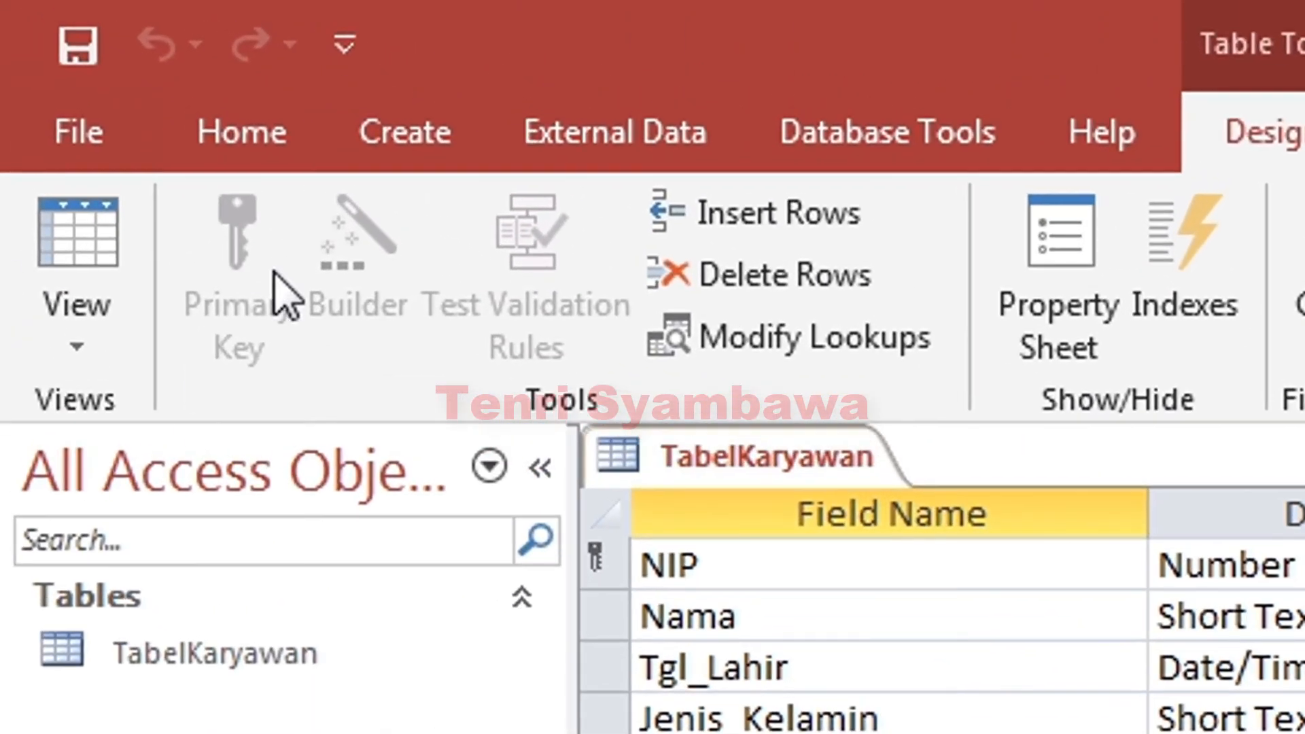
click(56, 356)
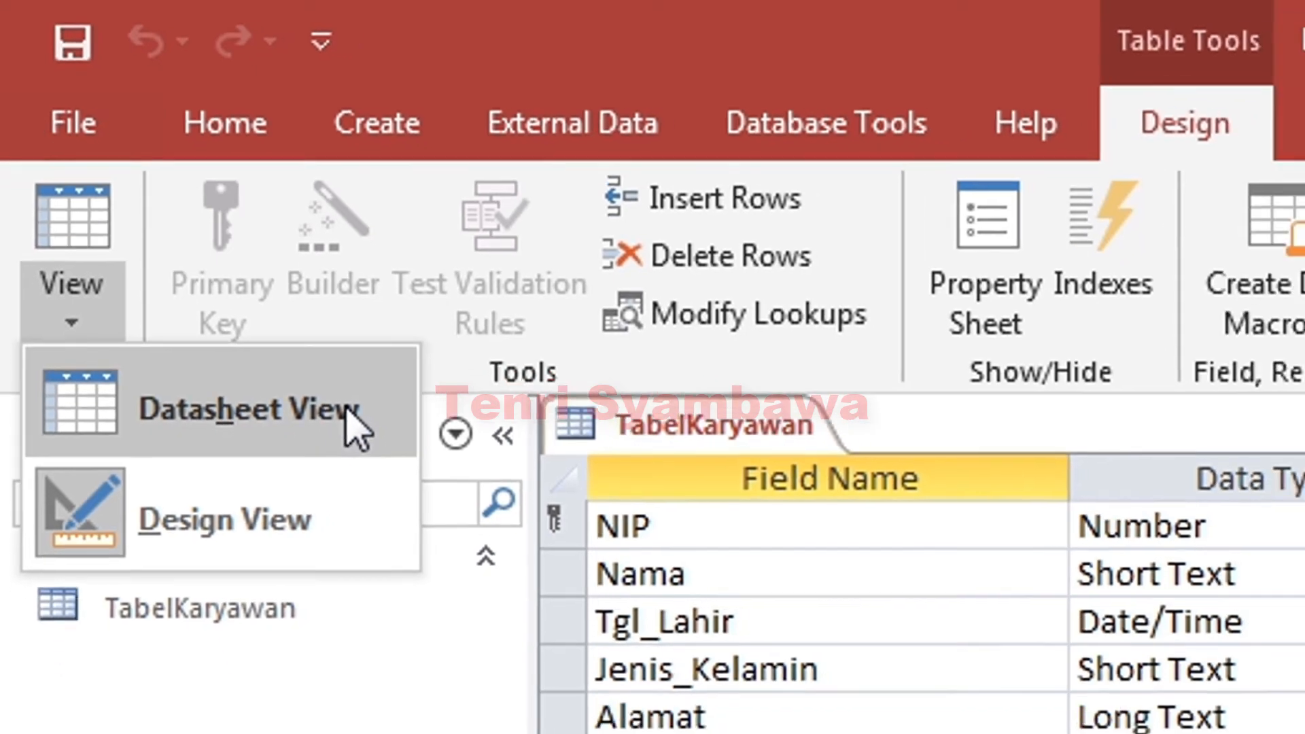
click(367, 456)
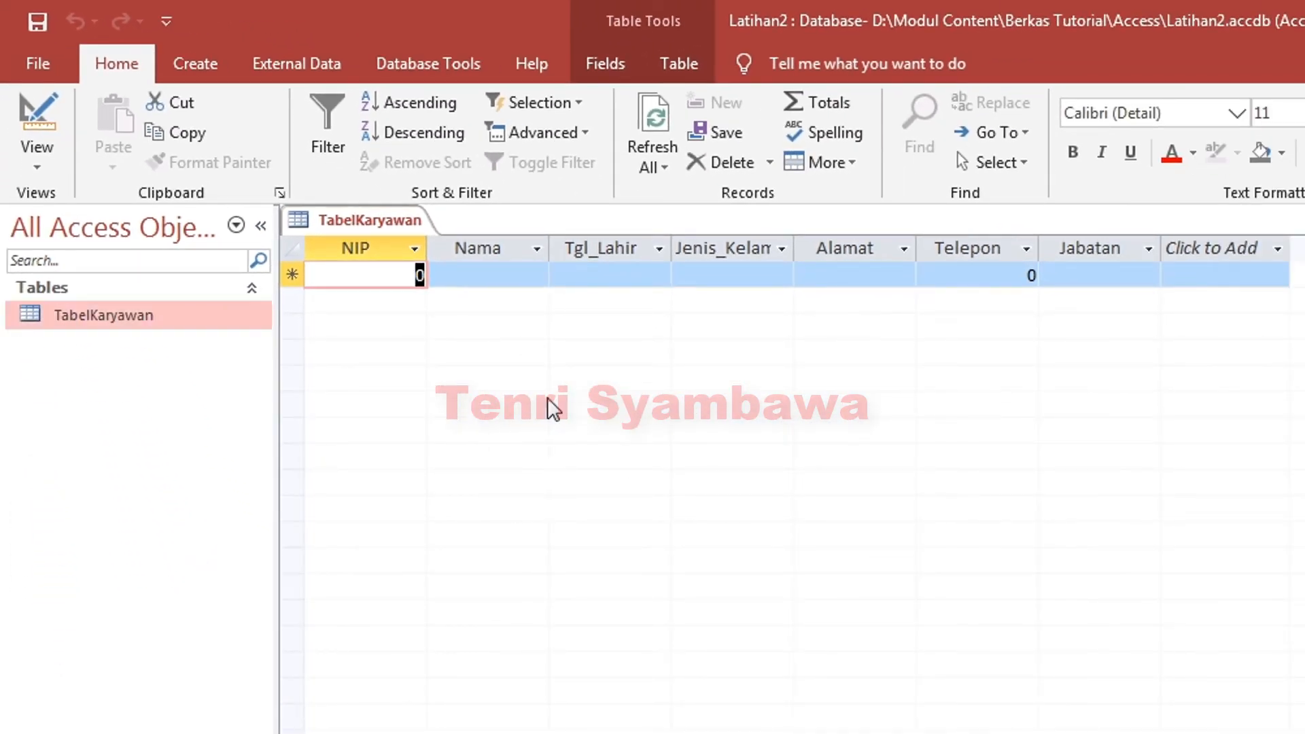
click(365, 279)
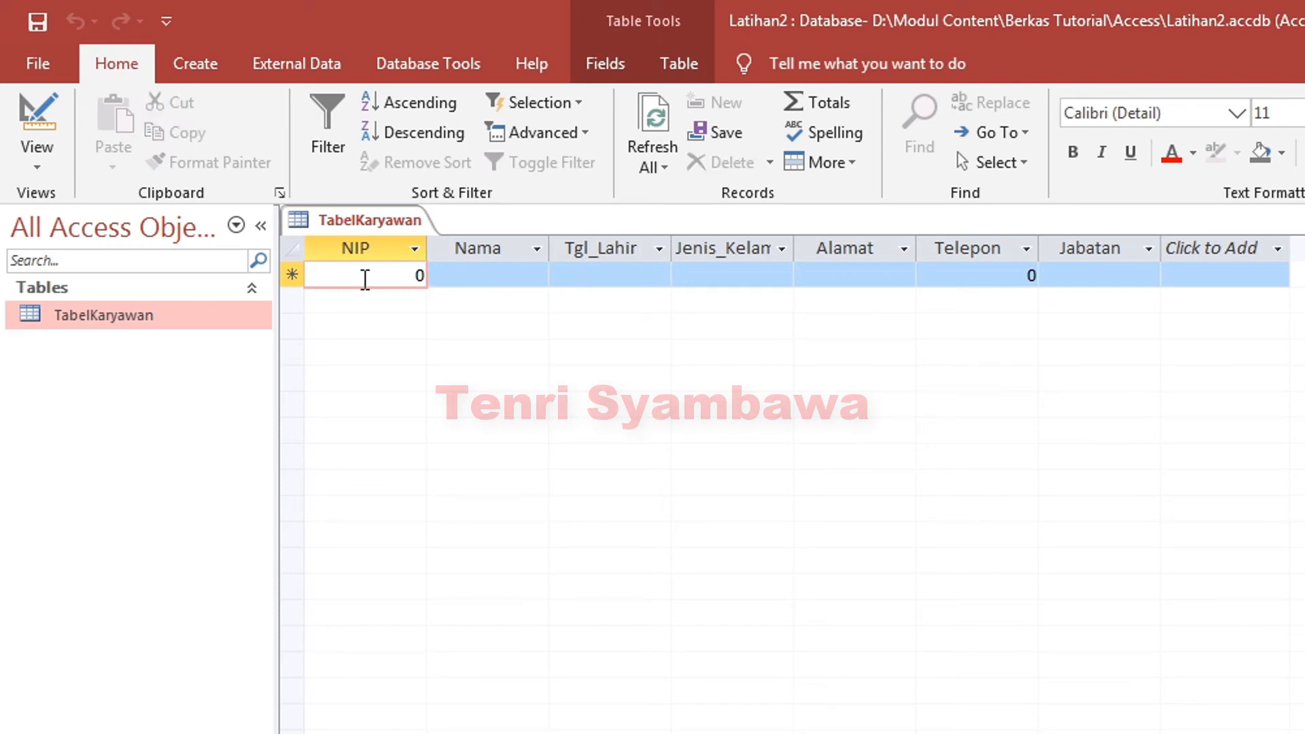
- Toggle between Design and Datasheet View, ending in Datasheet View at the first NIP cell
click(15, 168)
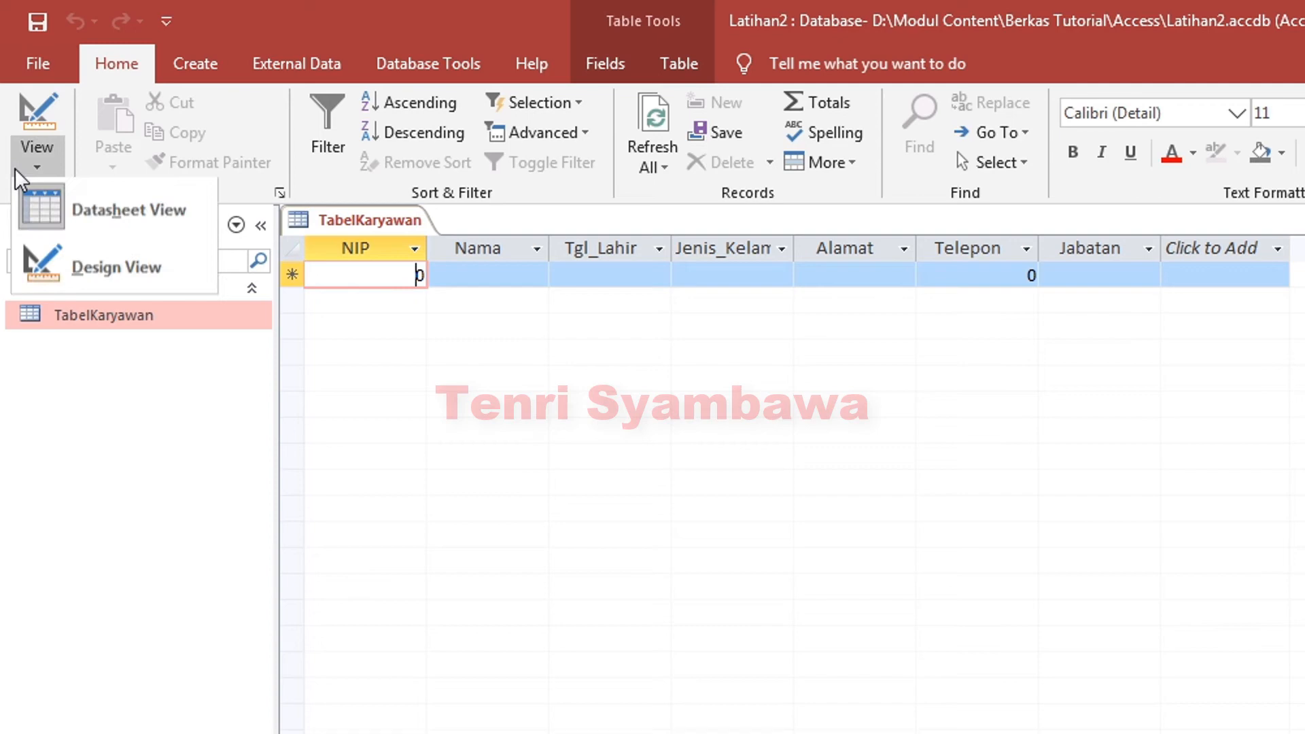
click(41, 206)
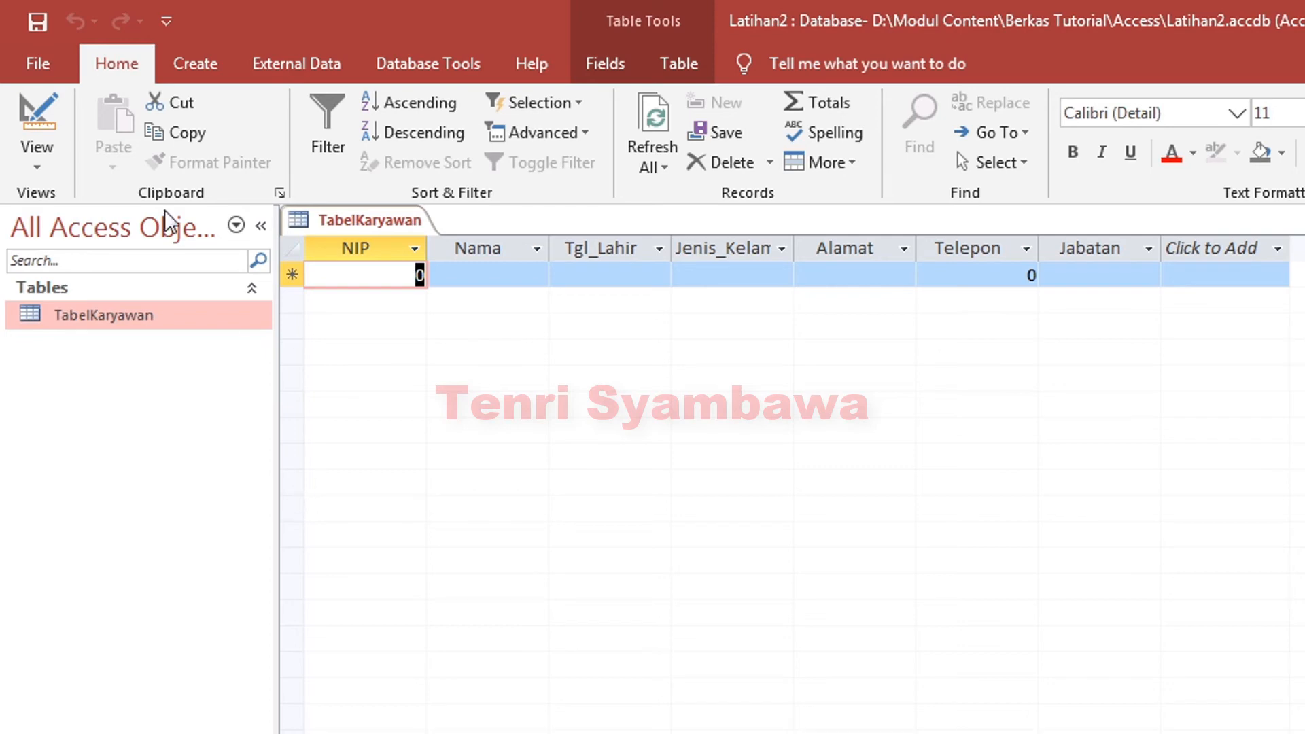
click(37, 165)
click(87, 215)
click(53, 126)
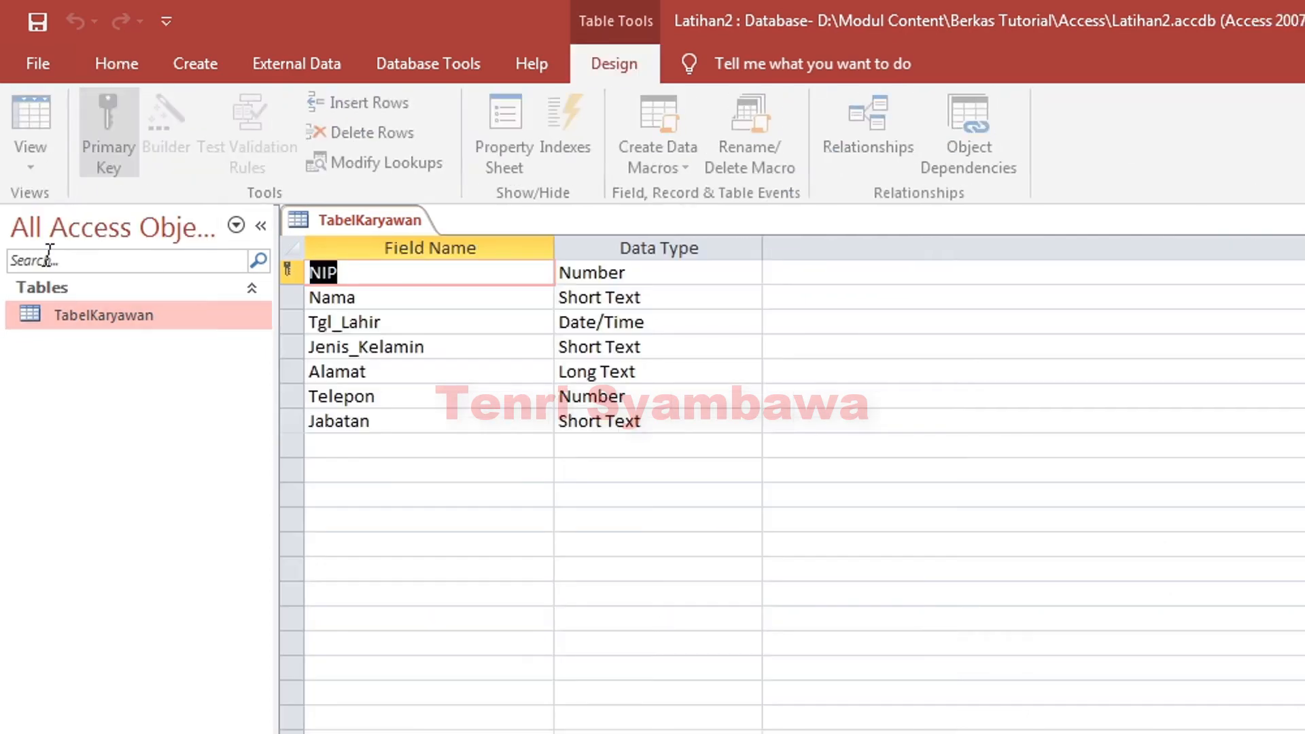
click(35, 167)
click(76, 276)
click(37, 165)
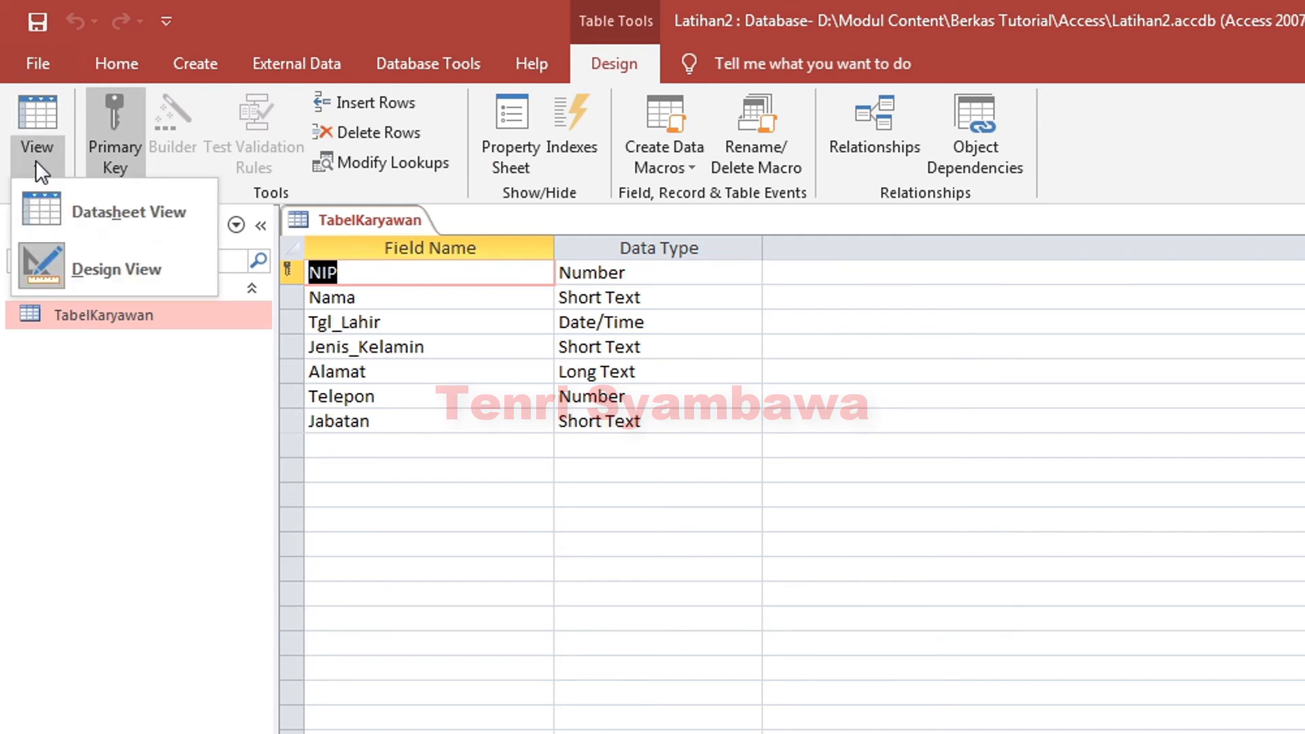
click(30, 205)
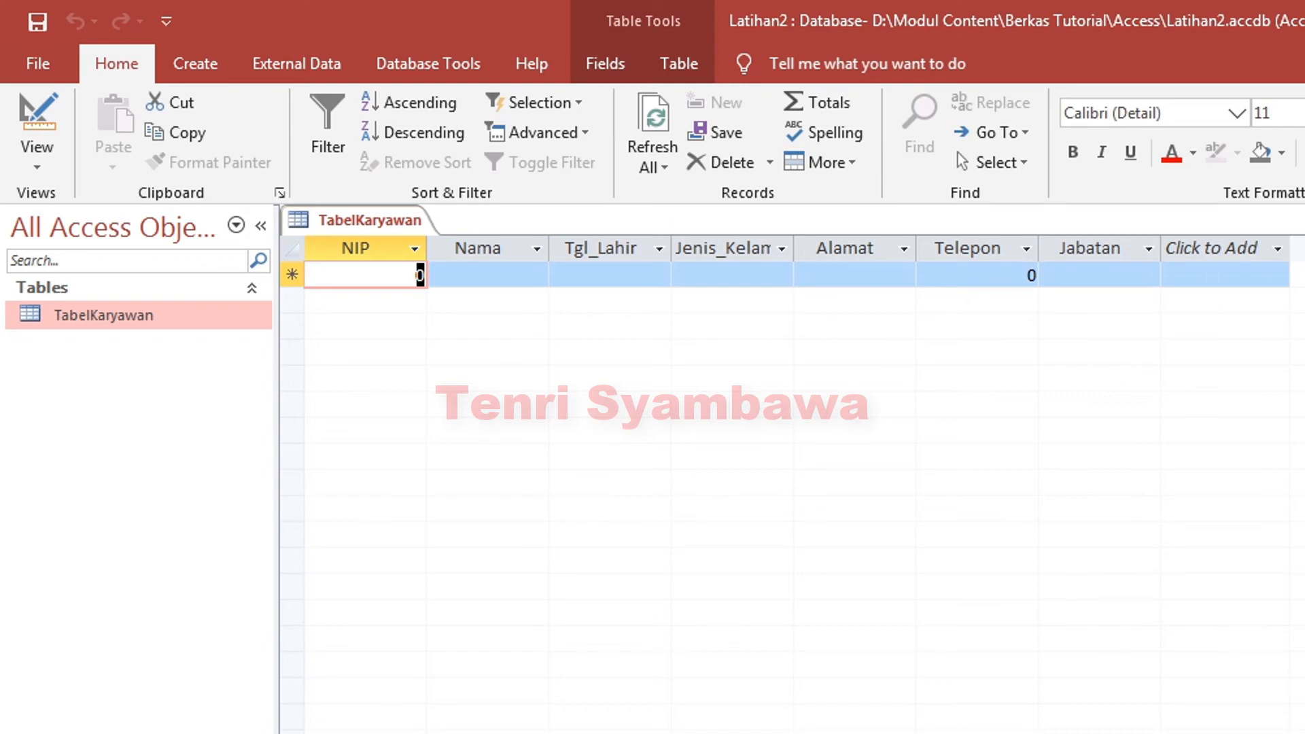
click(373, 275)
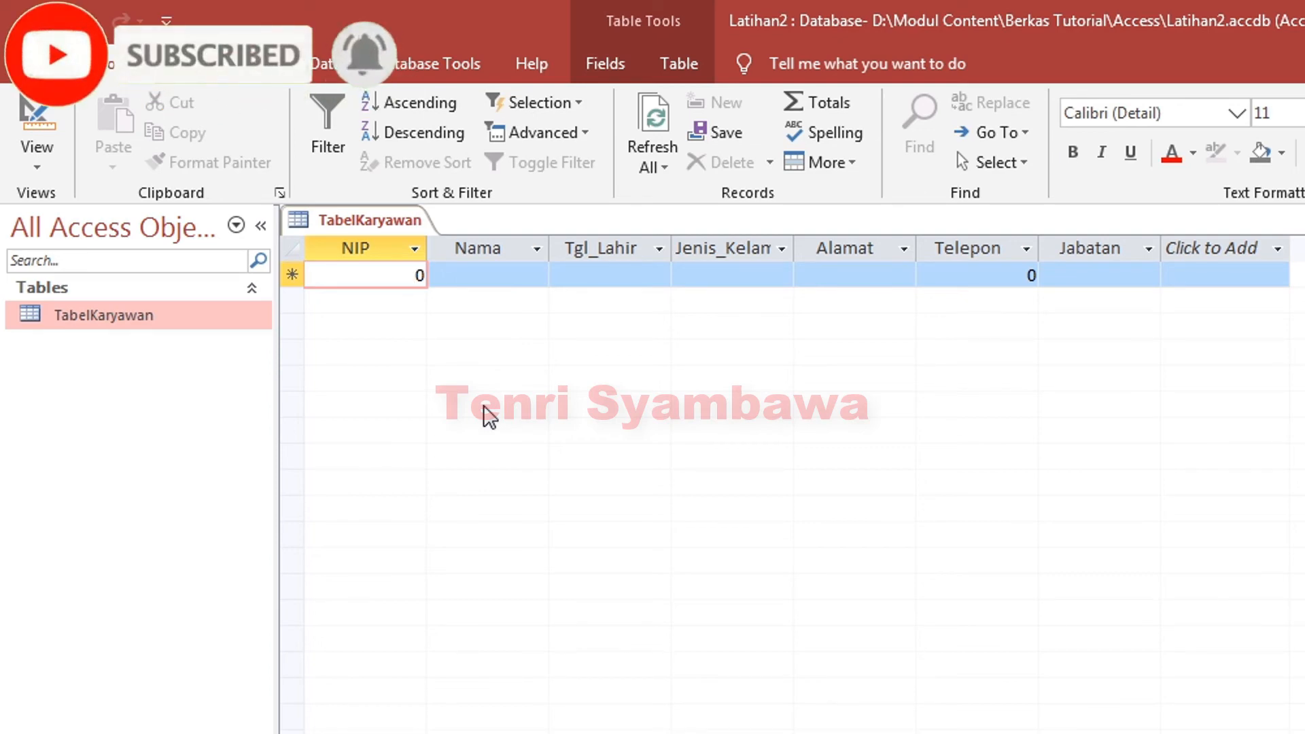
- Enter NIP 1000 and the employee's name in the first record, reaching Tgl_Lahir's date picker
text(1000)
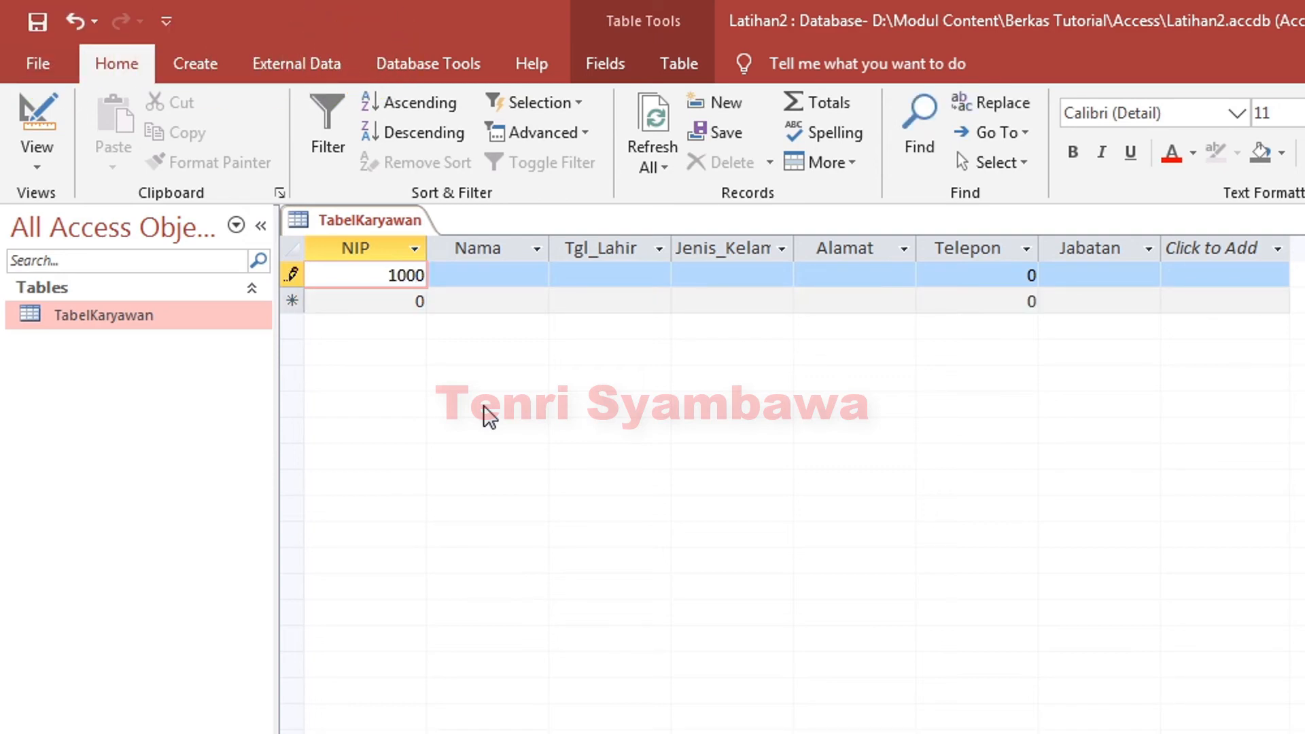
key(Tab)
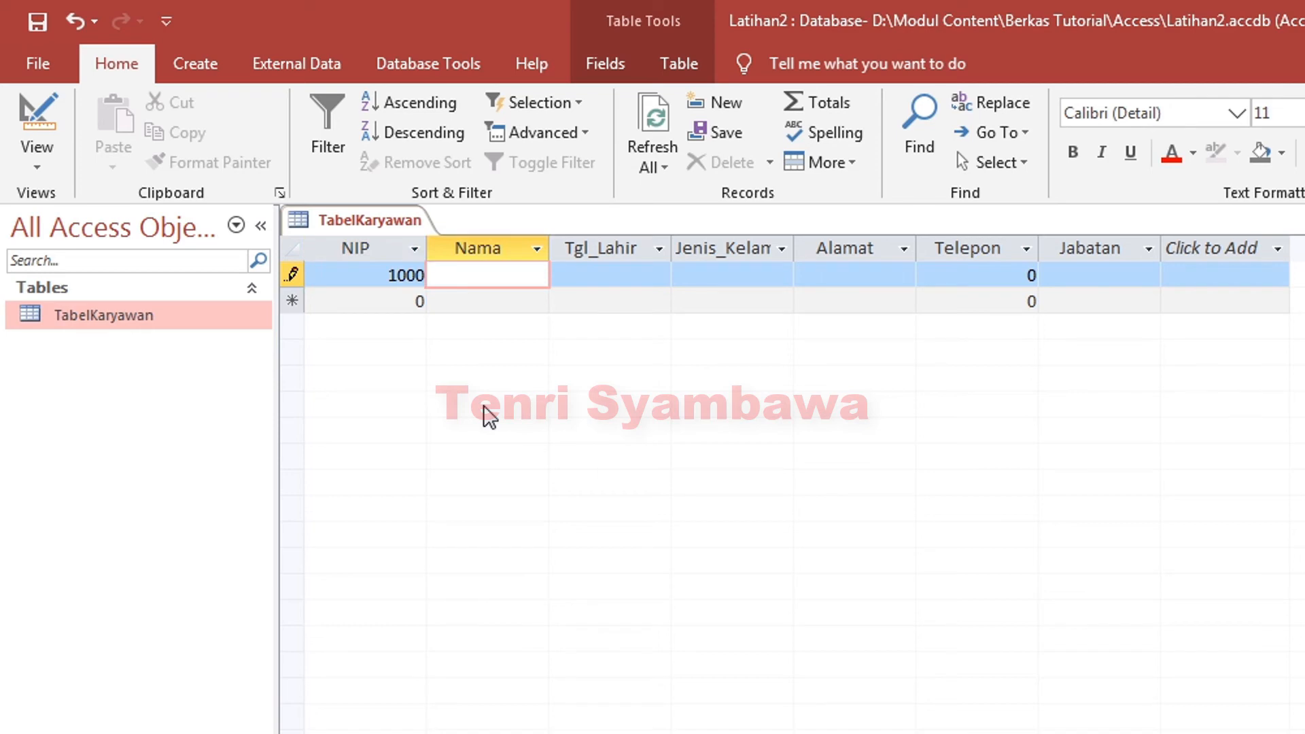
text(Nasrul)
key(Tab)
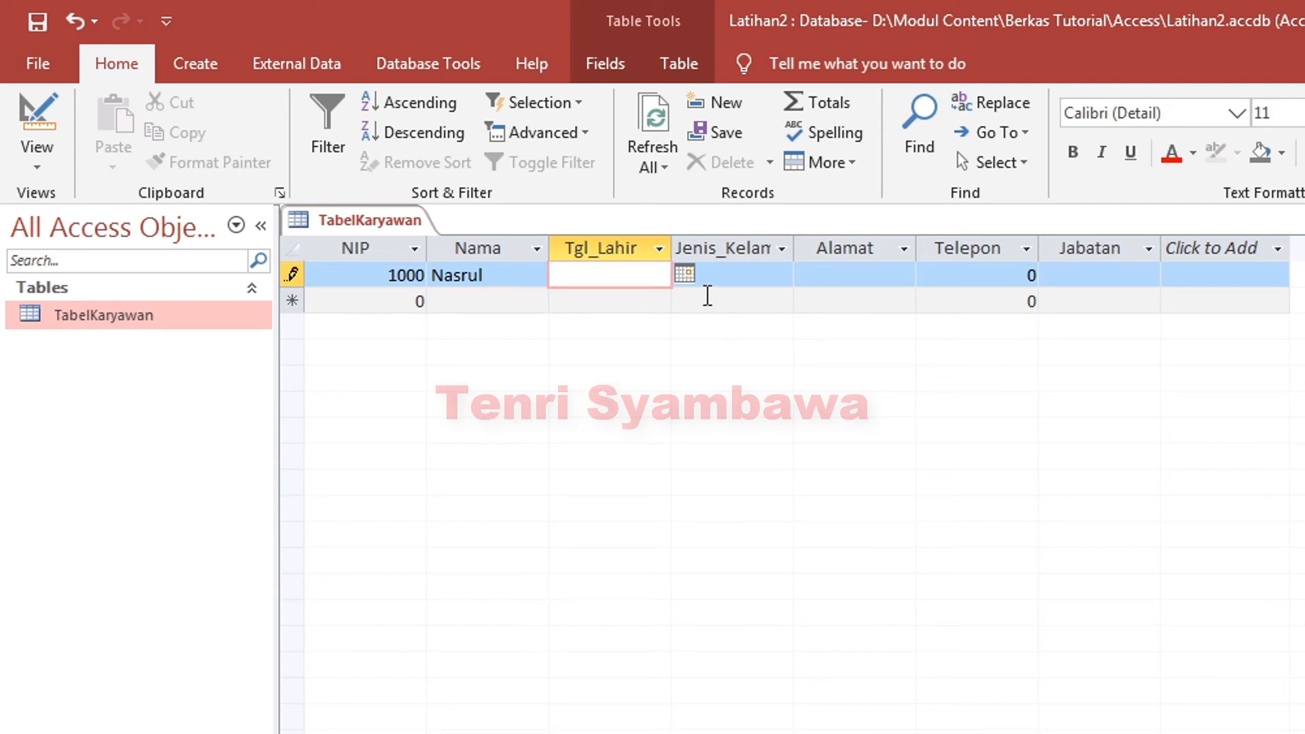
click(685, 273)
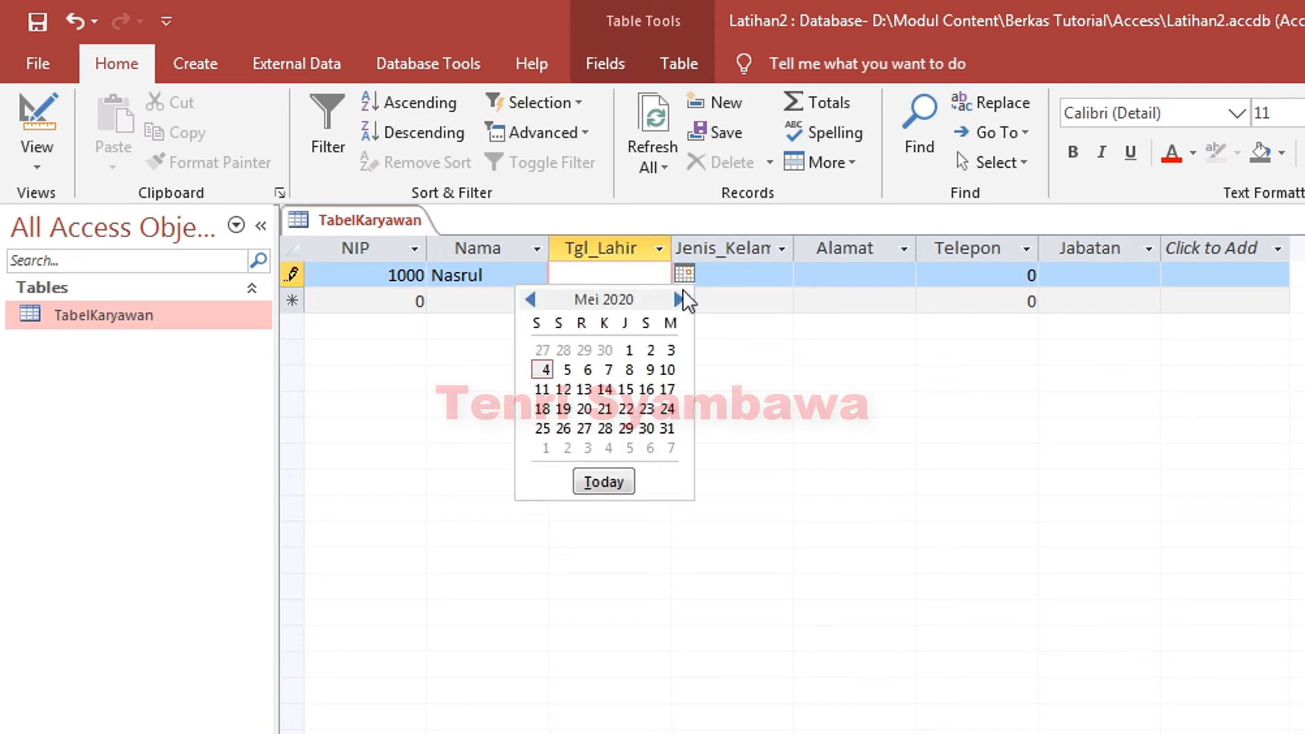
- Step the Tgl_Lahir date picker back to February 2016 and pick 1 February 2016
click(526, 299)
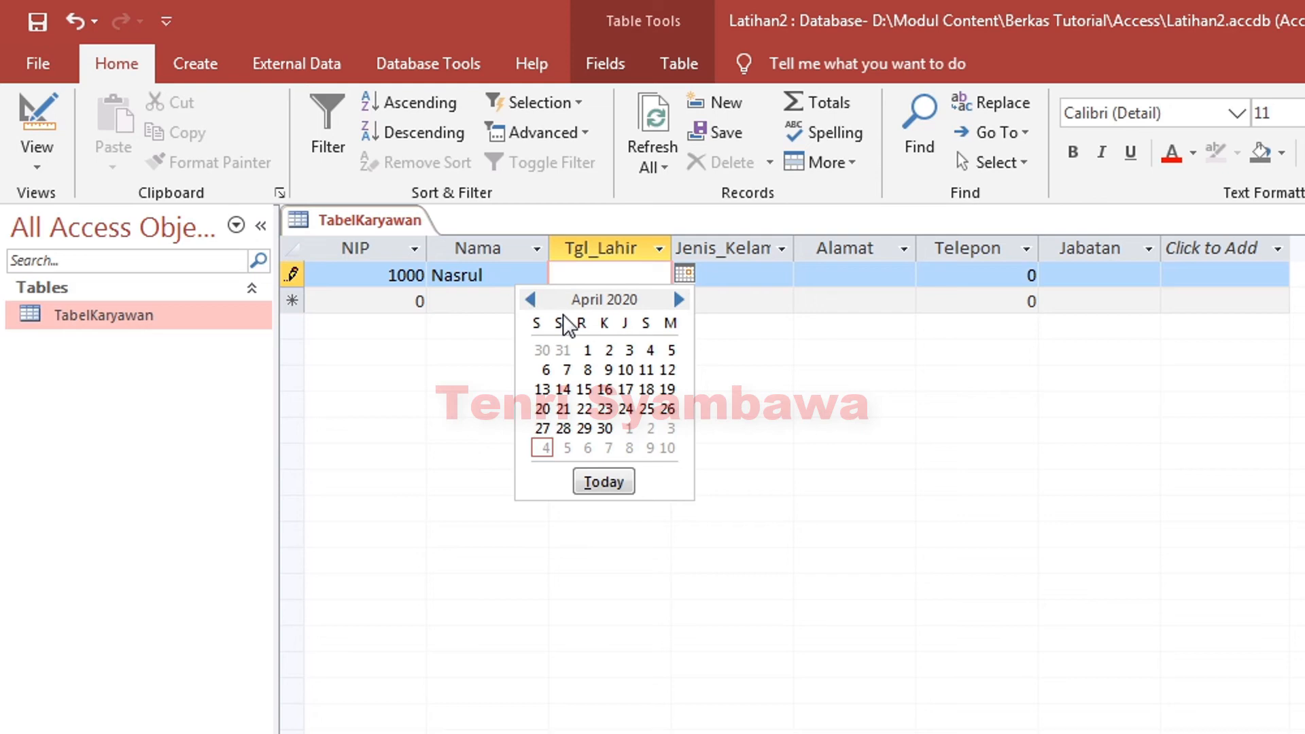
click(530, 300)
click(530, 300)
click(530, 299)
click(530, 300)
click(530, 300)
click(531, 305)
click(531, 304)
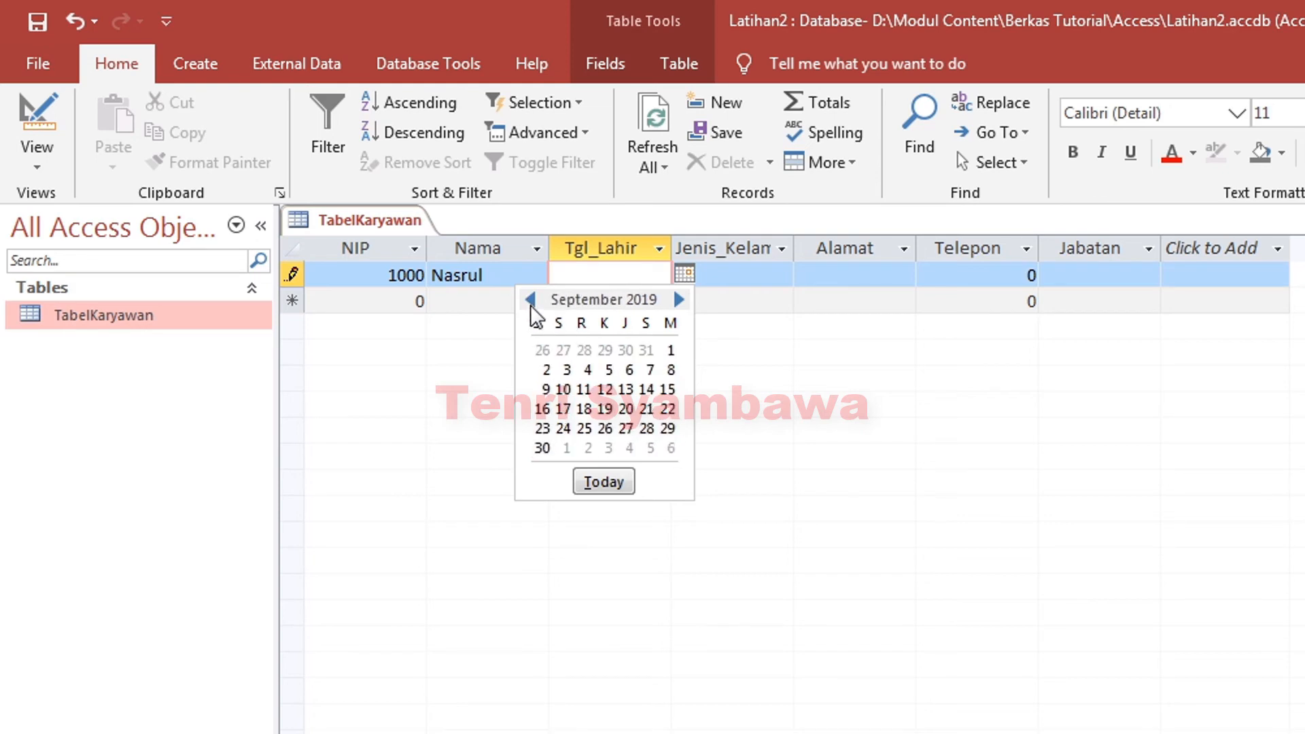
click(530, 304)
click(530, 305)
click(530, 305)
click(530, 304)
click(531, 305)
click(530, 304)
click(531, 300)
click(530, 300)
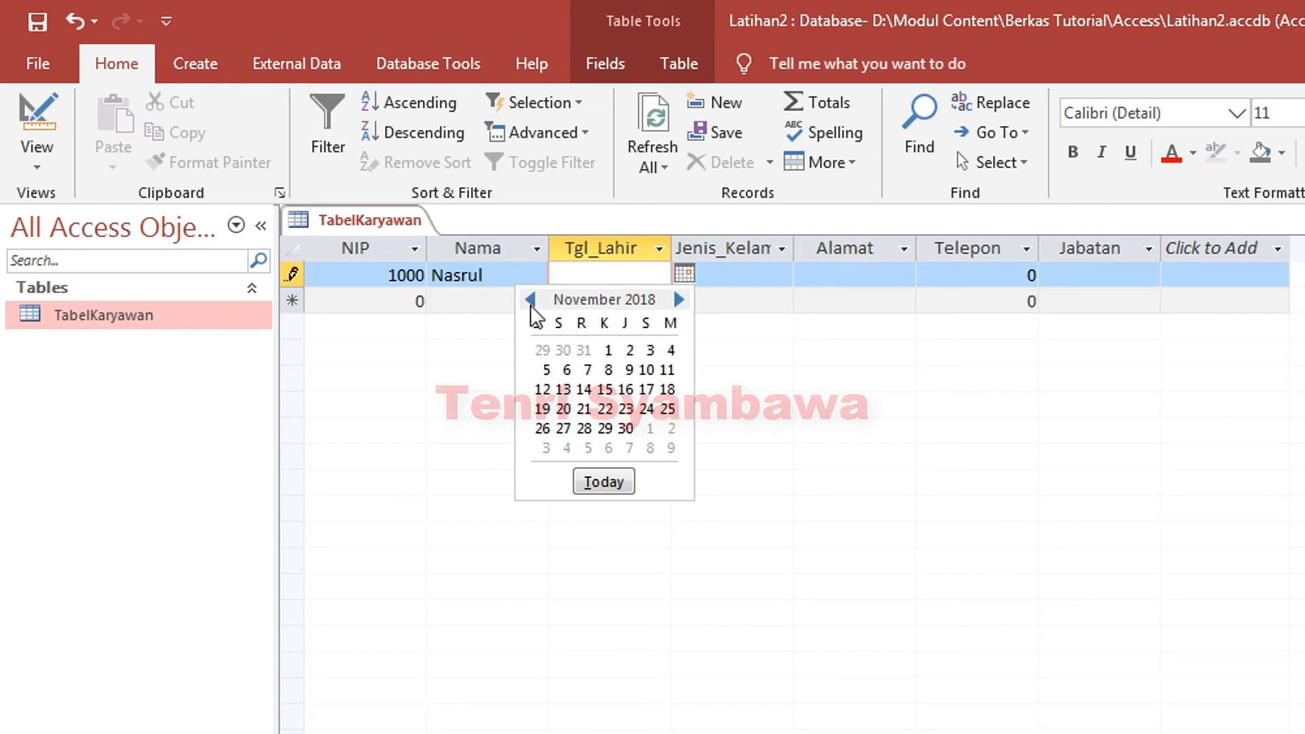
click(531, 300)
click(530, 300)
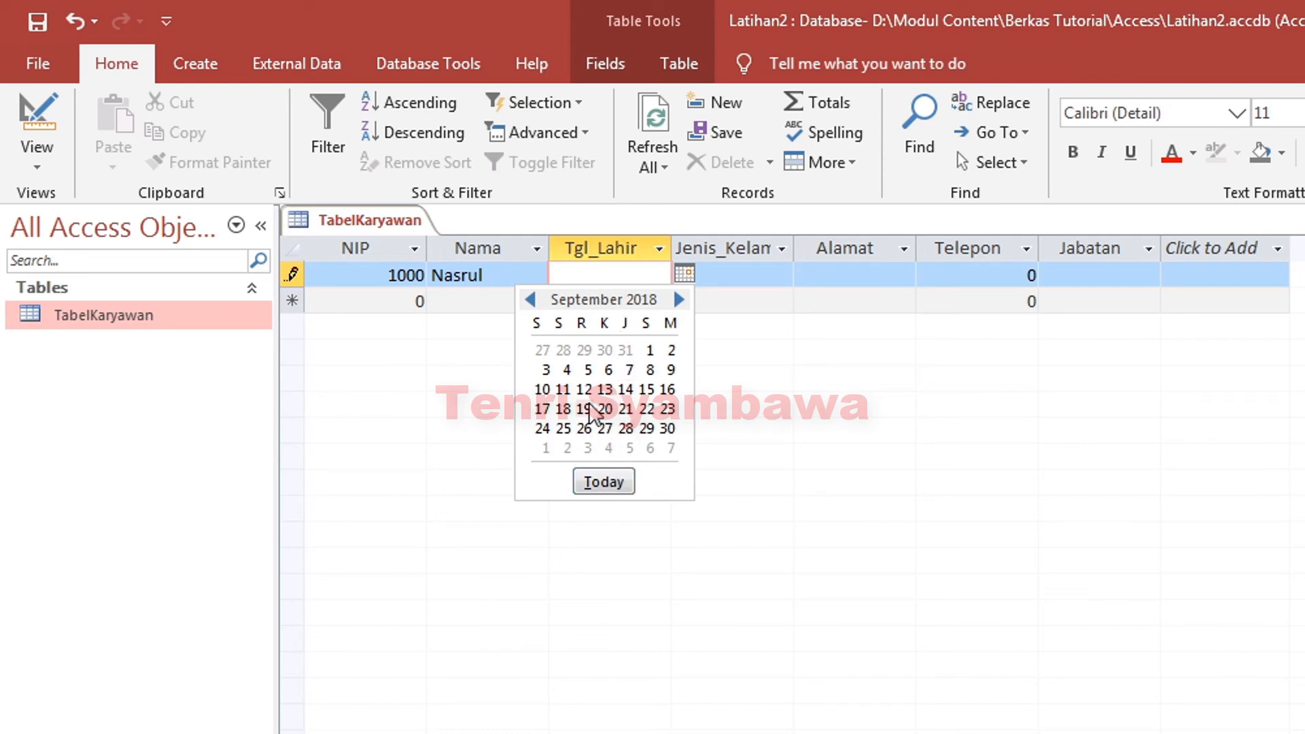
click(530, 300)
click(530, 300)
click(530, 300)
click(530, 299)
double_click(530, 300)
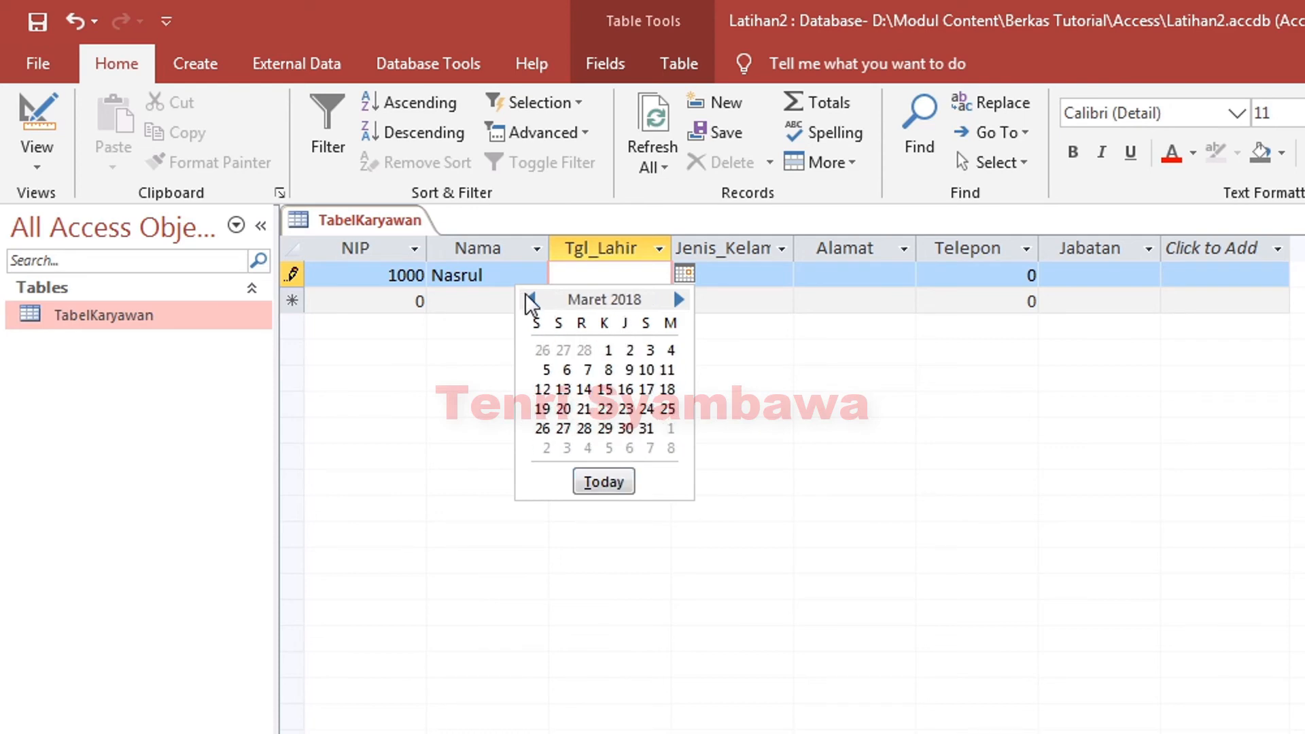
click(530, 299)
click(531, 300)
click(530, 300)
click(530, 300)
click(530, 300)
click(530, 300)
double_click(530, 300)
click(530, 300)
click(530, 300)
click(531, 300)
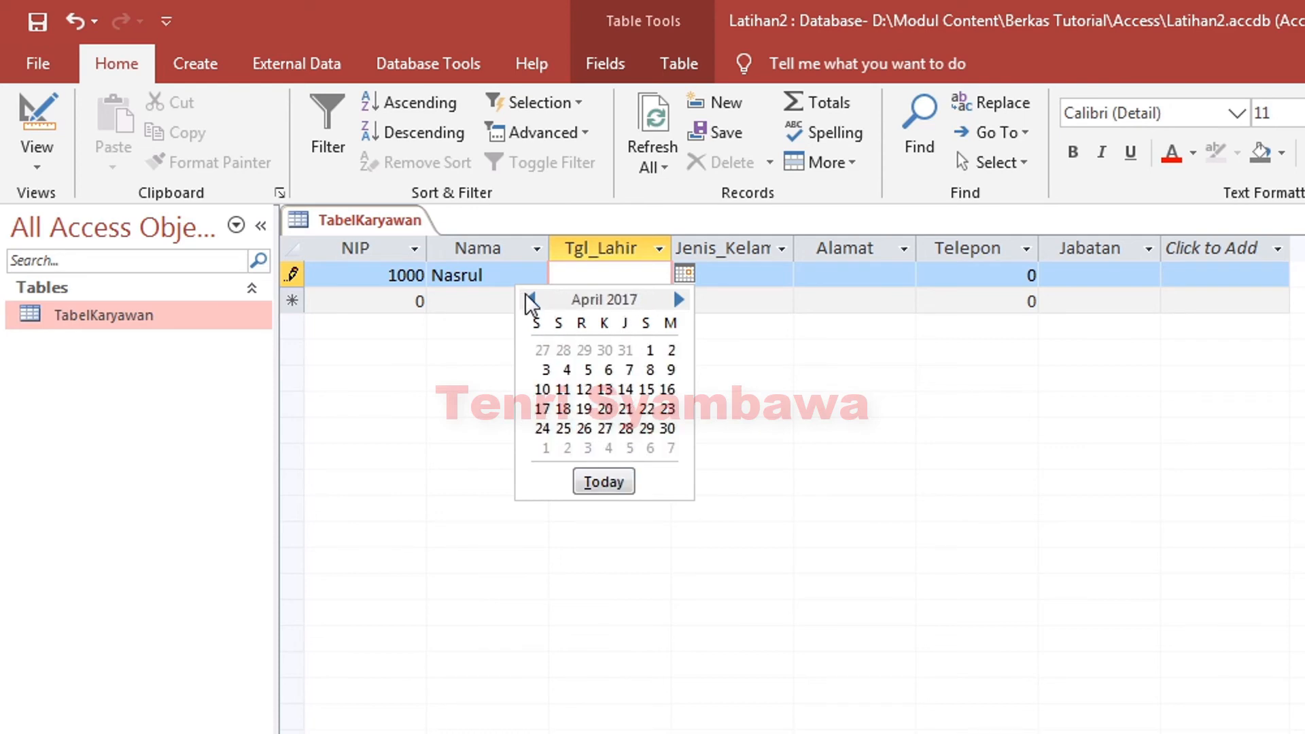
click(531, 300)
double_click(538, 305)
click(538, 305)
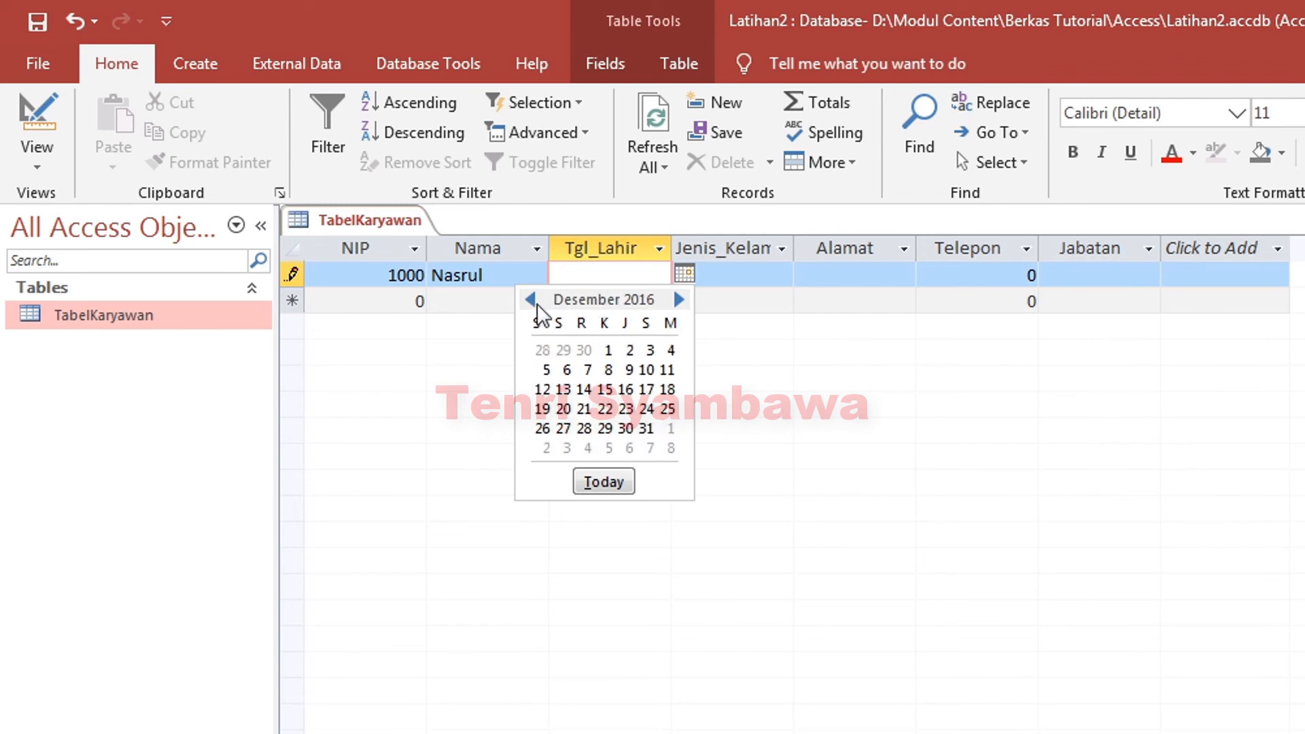
double_click(537, 306)
double_click(537, 305)
click(537, 305)
double_click(538, 305)
double_click(536, 304)
click(536, 304)
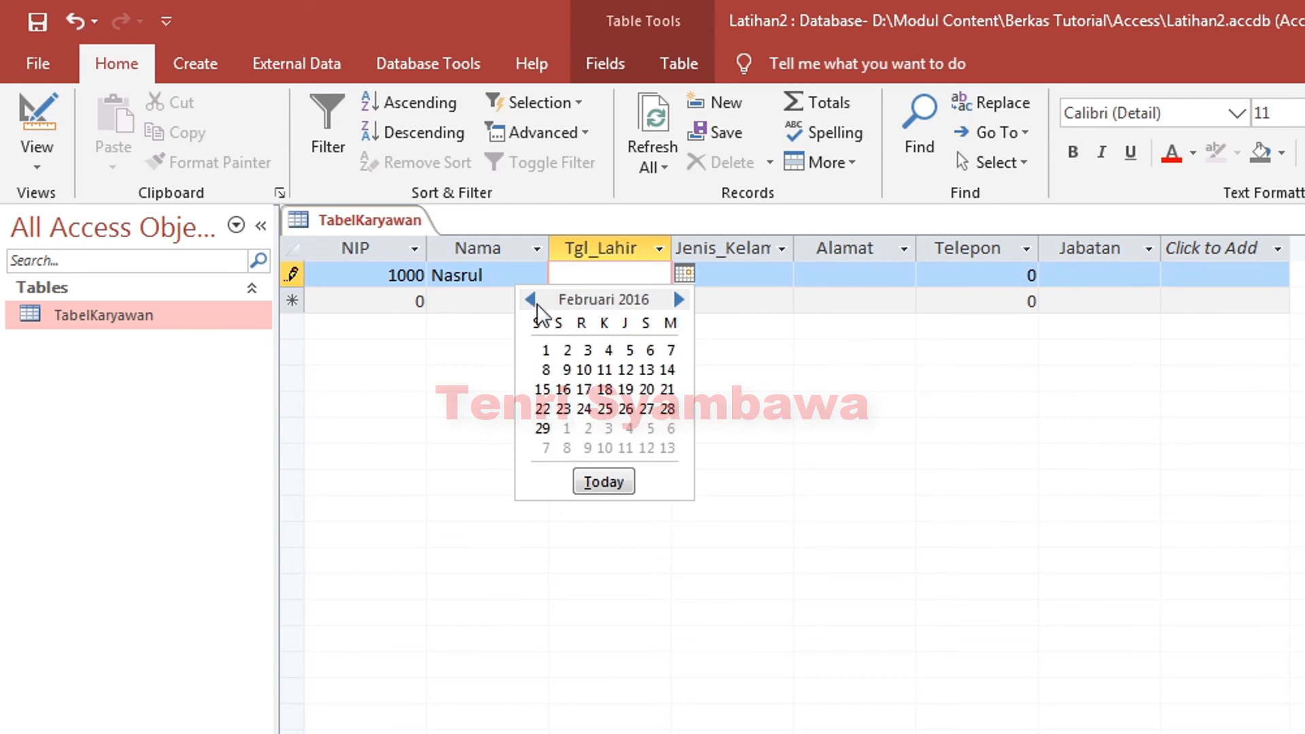
click(542, 349)
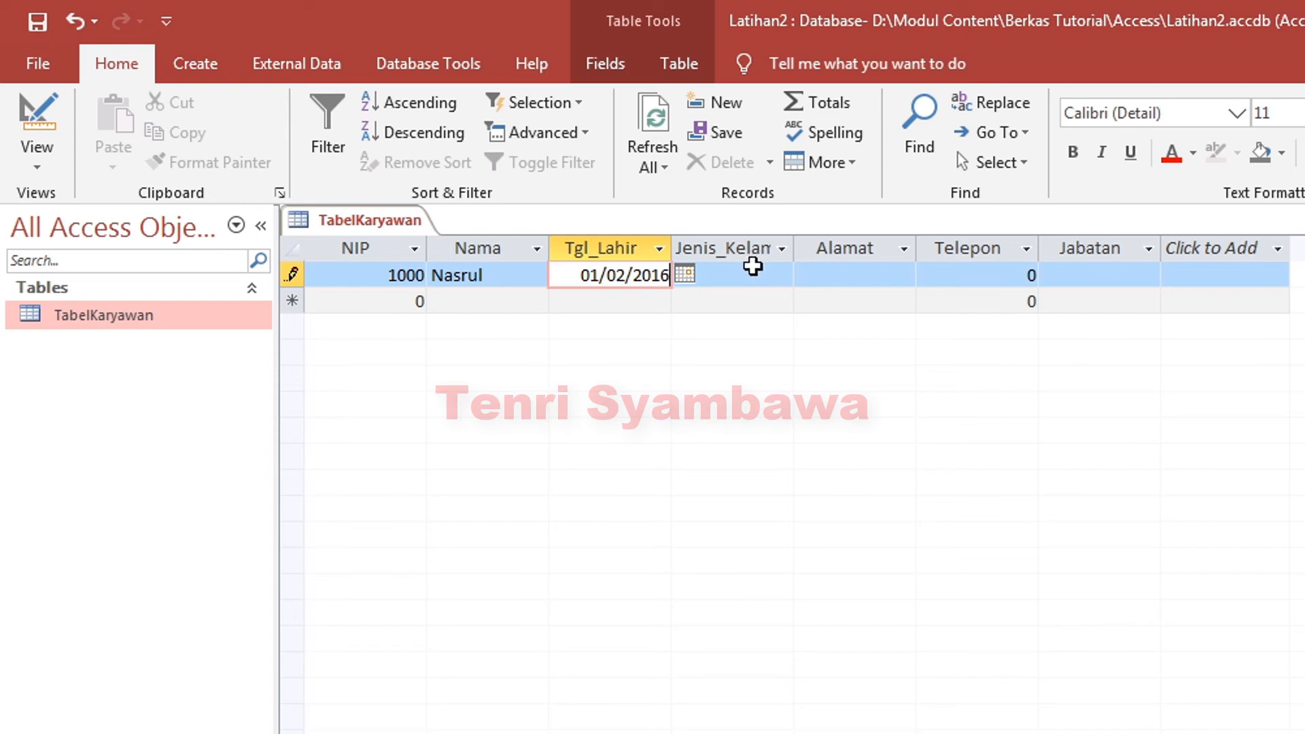
click(782, 249)
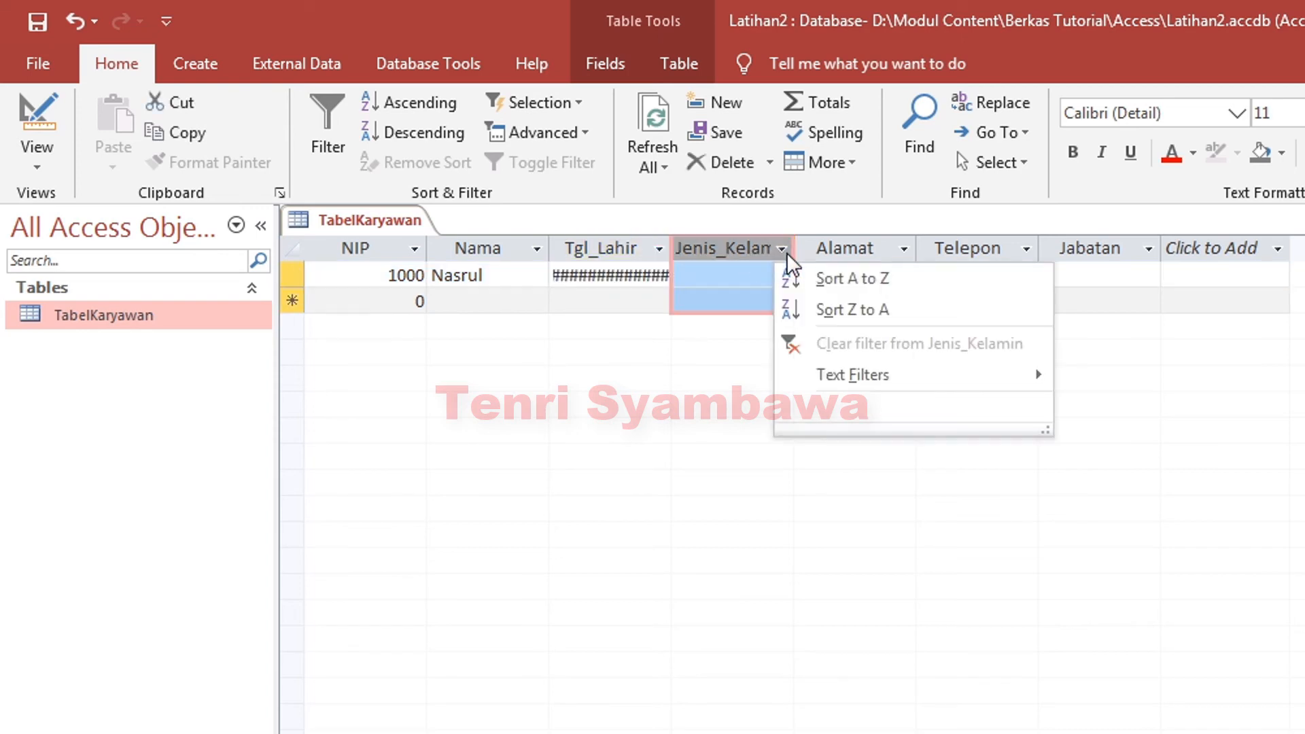
- Widen the Tgl_Lahir column and enter Pria as the first record's Jenis_Kelamin
key(Escape)
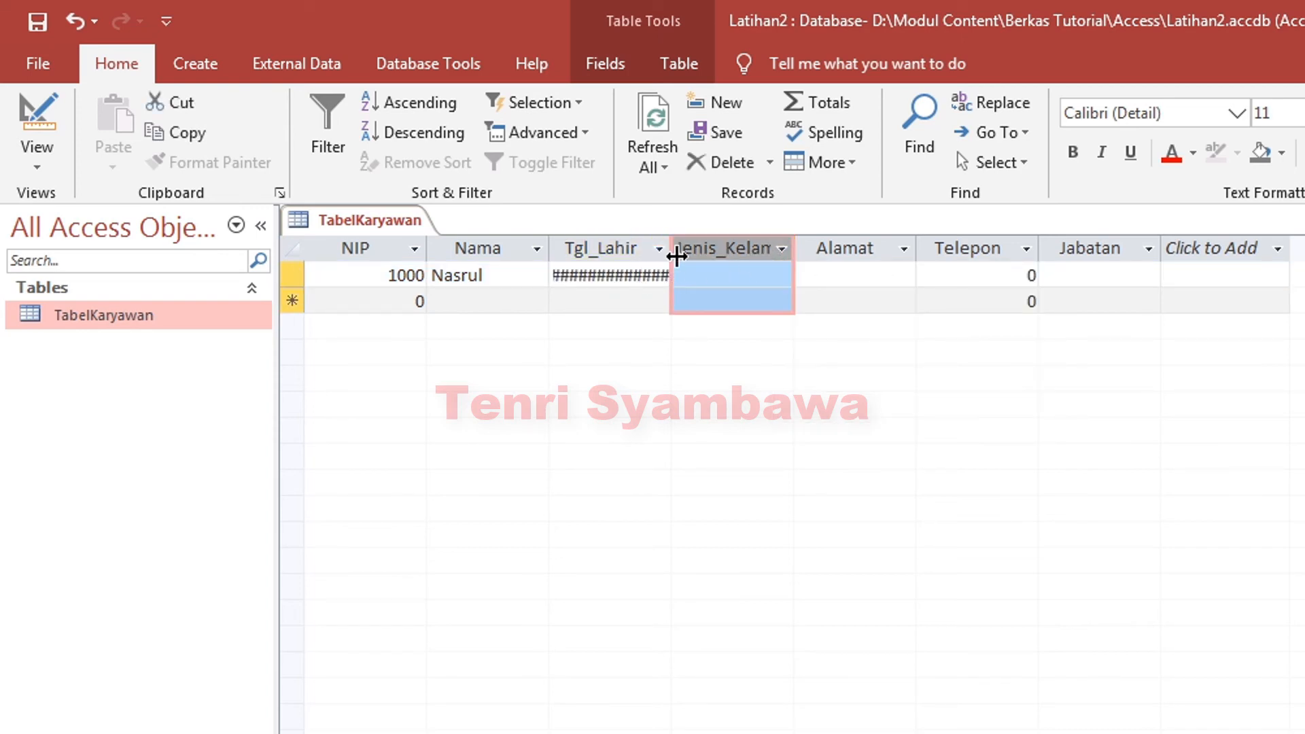
drag(671, 249, 702, 249)
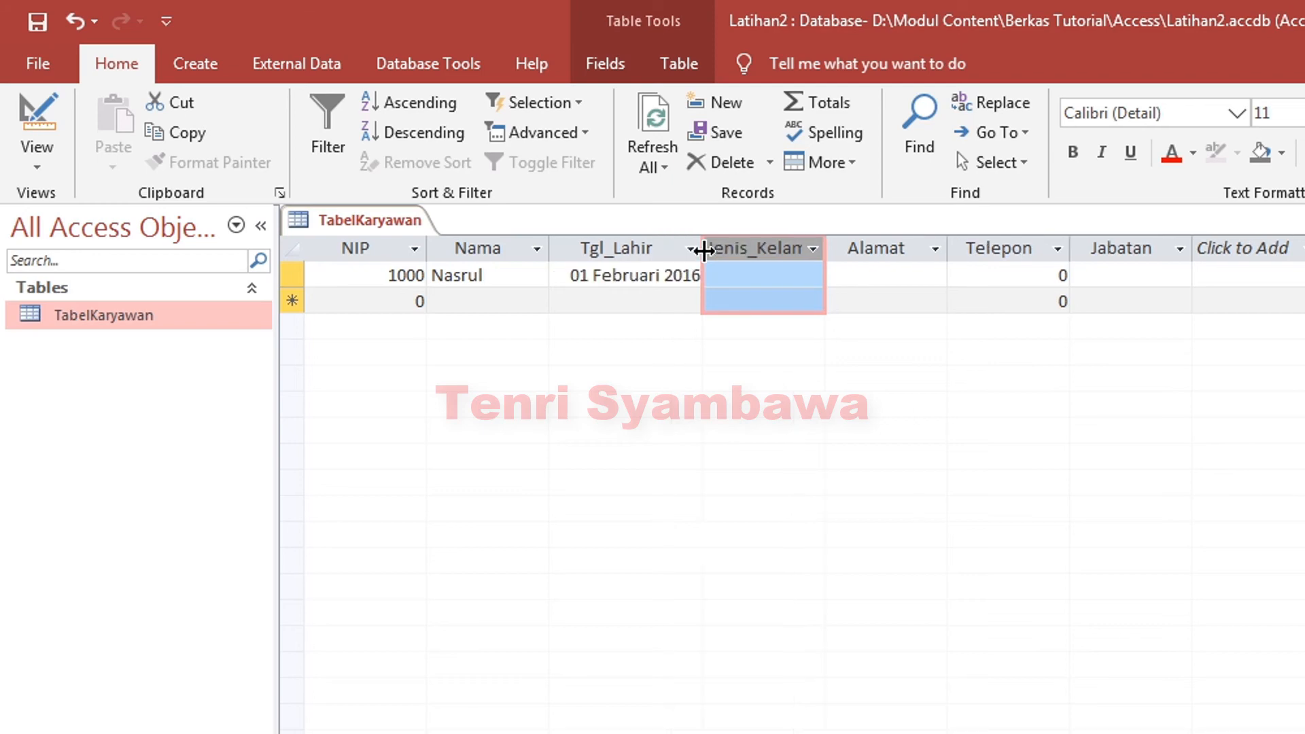
click(740, 276)
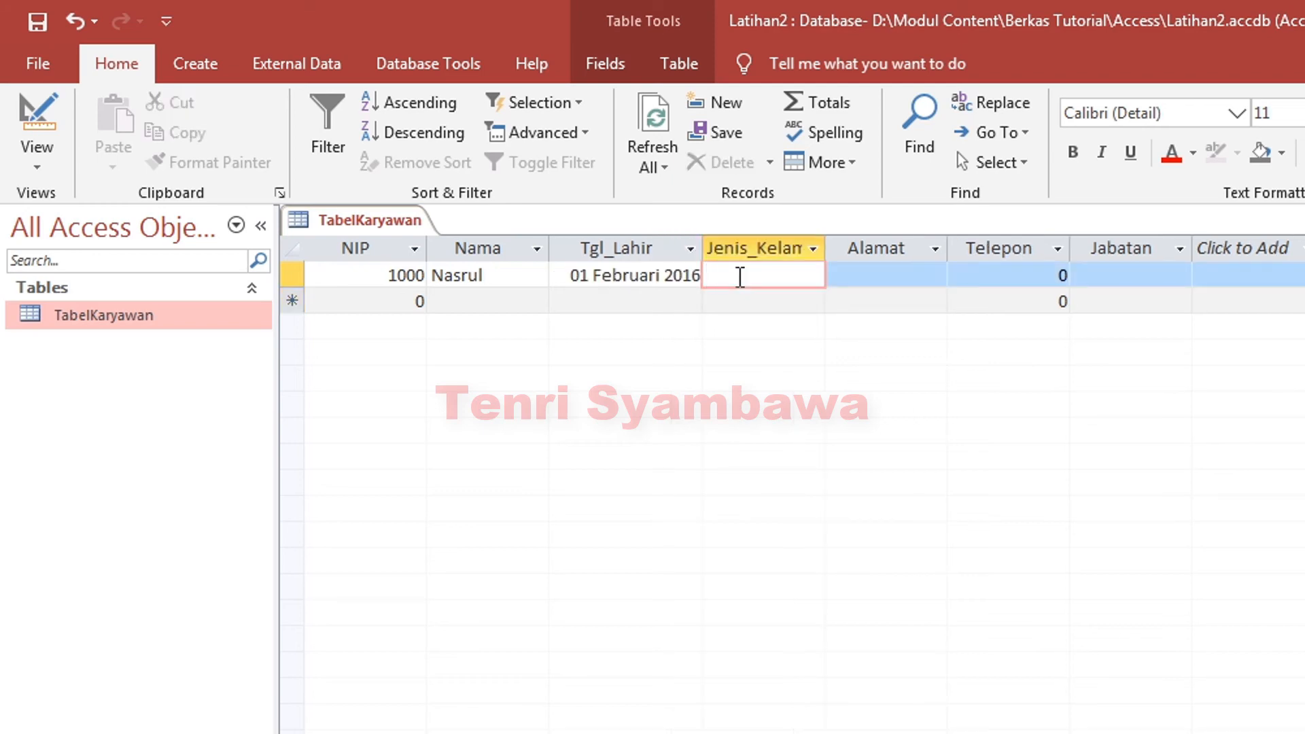
text(Pria)
- Widen the Alamat, Telepon and Jabatan columns
click(872, 269)
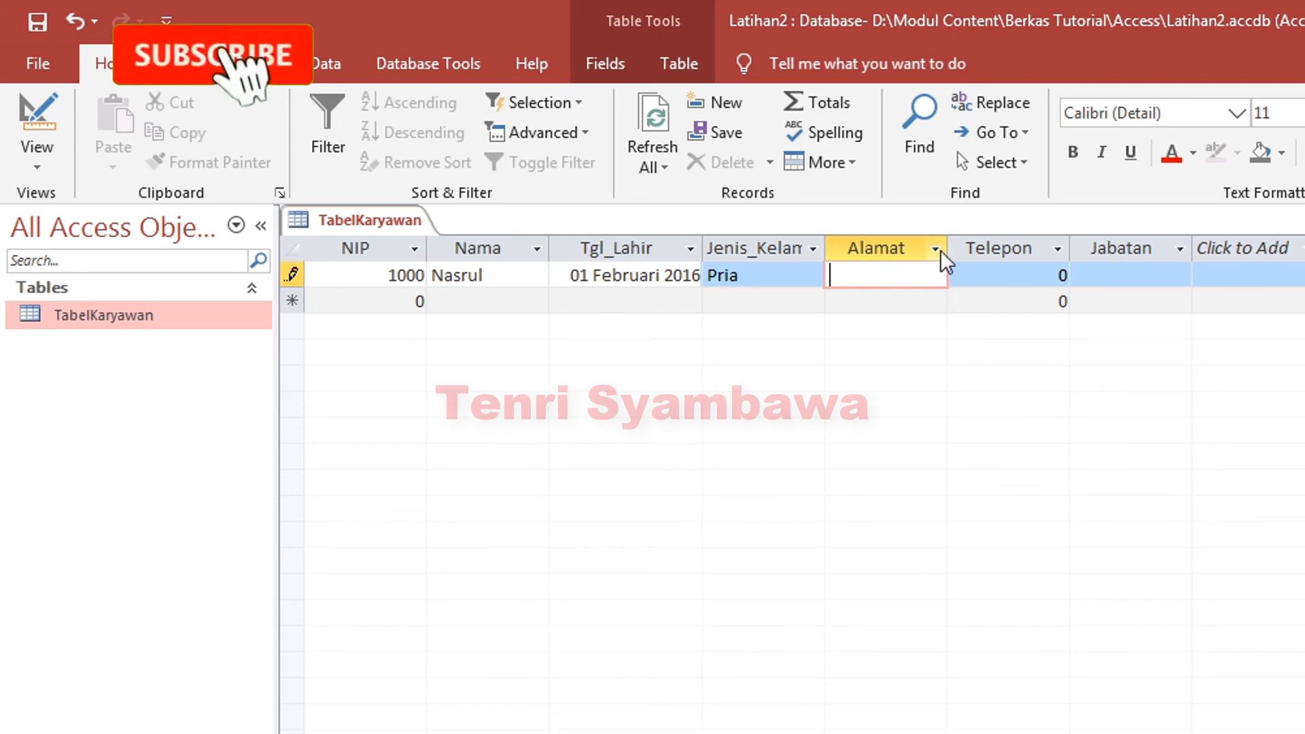
drag(950, 247, 1028, 249)
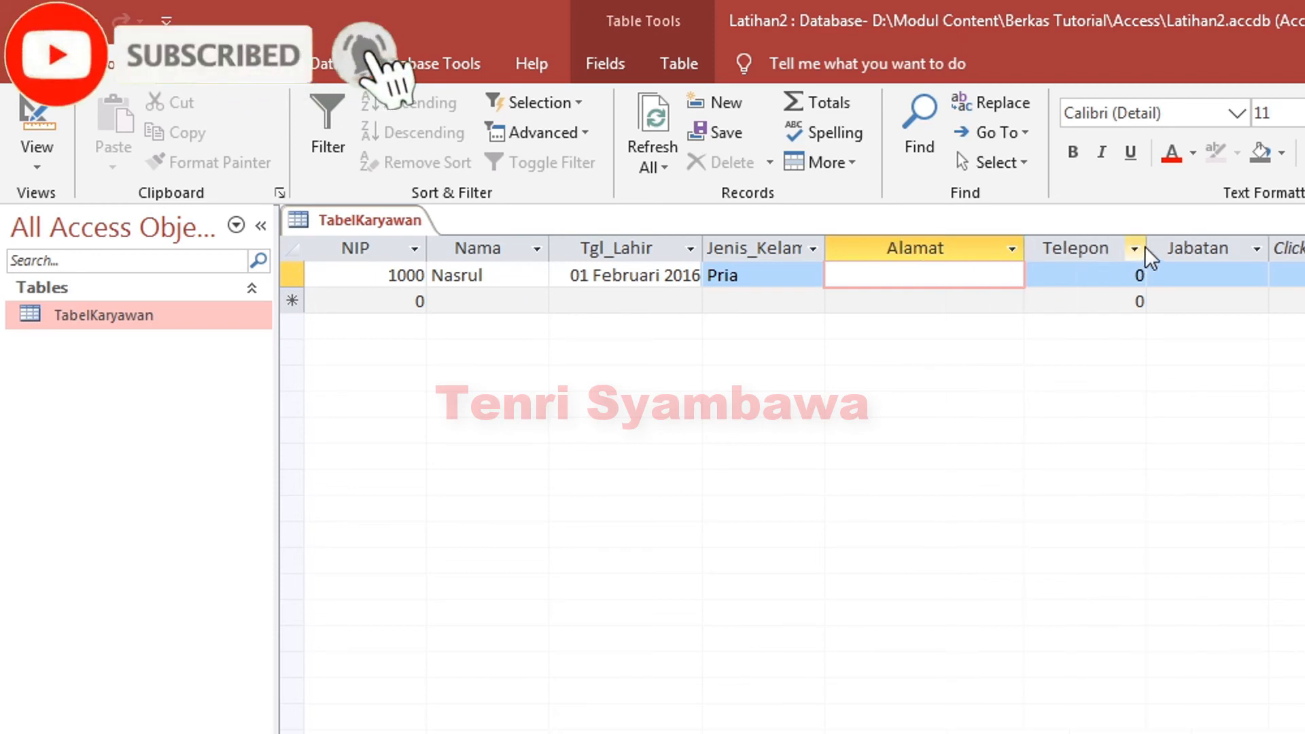
drag(1147, 248, 1213, 240)
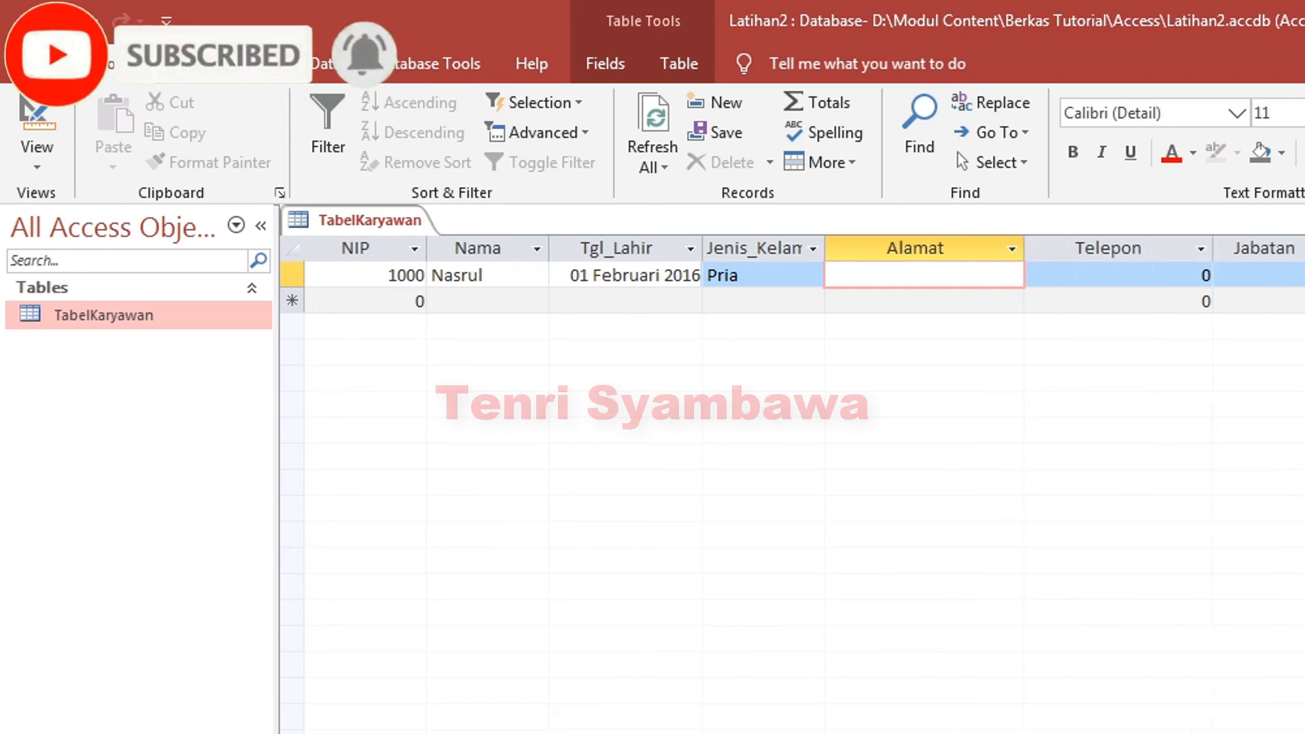
drag(1304, 248, 1304, 248)
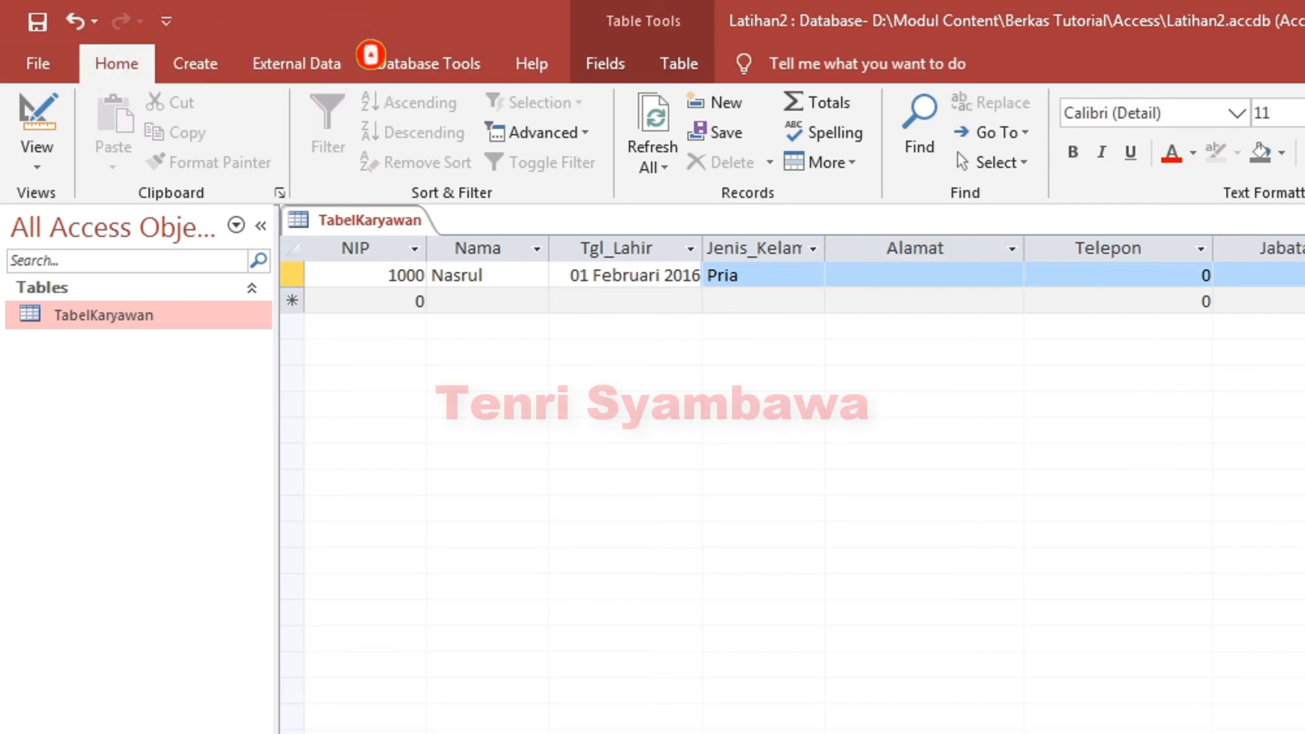
- Set the first record's Alamat to 'Jakarta Barat', replacing the initial 'Pancoran' entry
click(954, 269)
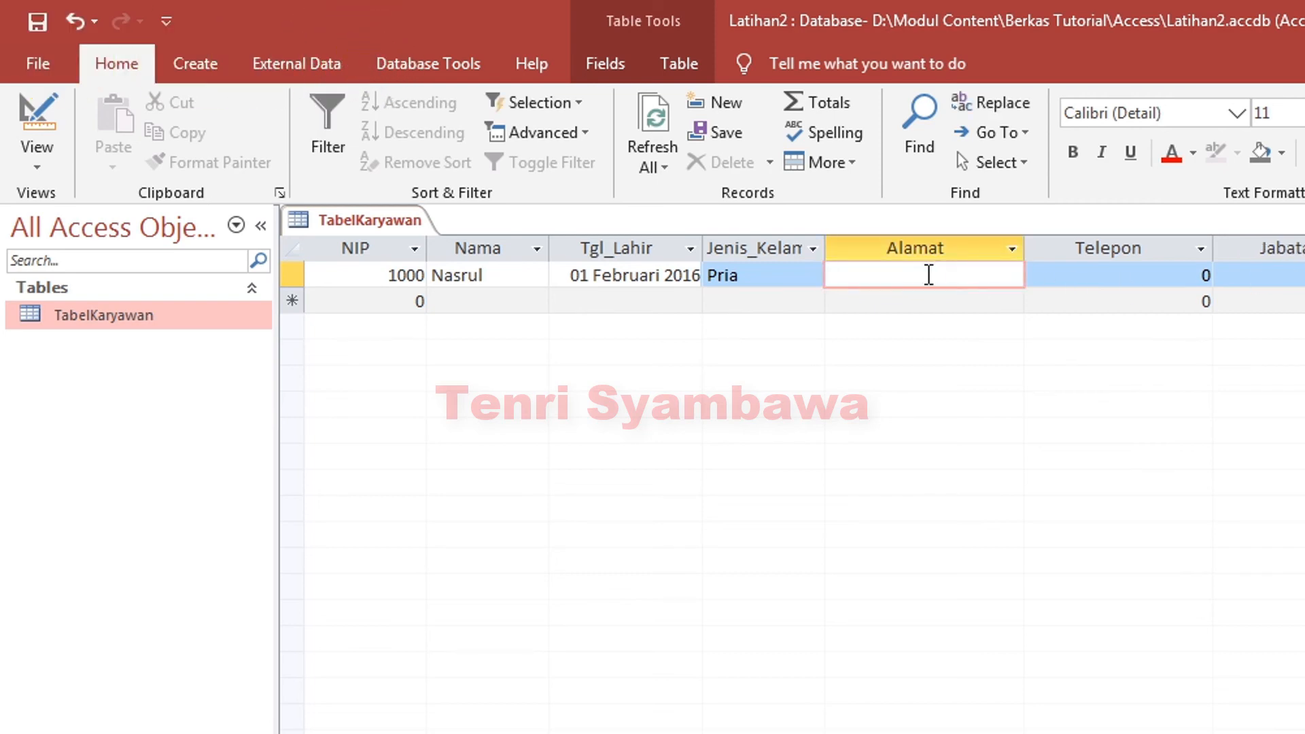
text(Pancoran)
key(Tab)
key(shift+Tab)
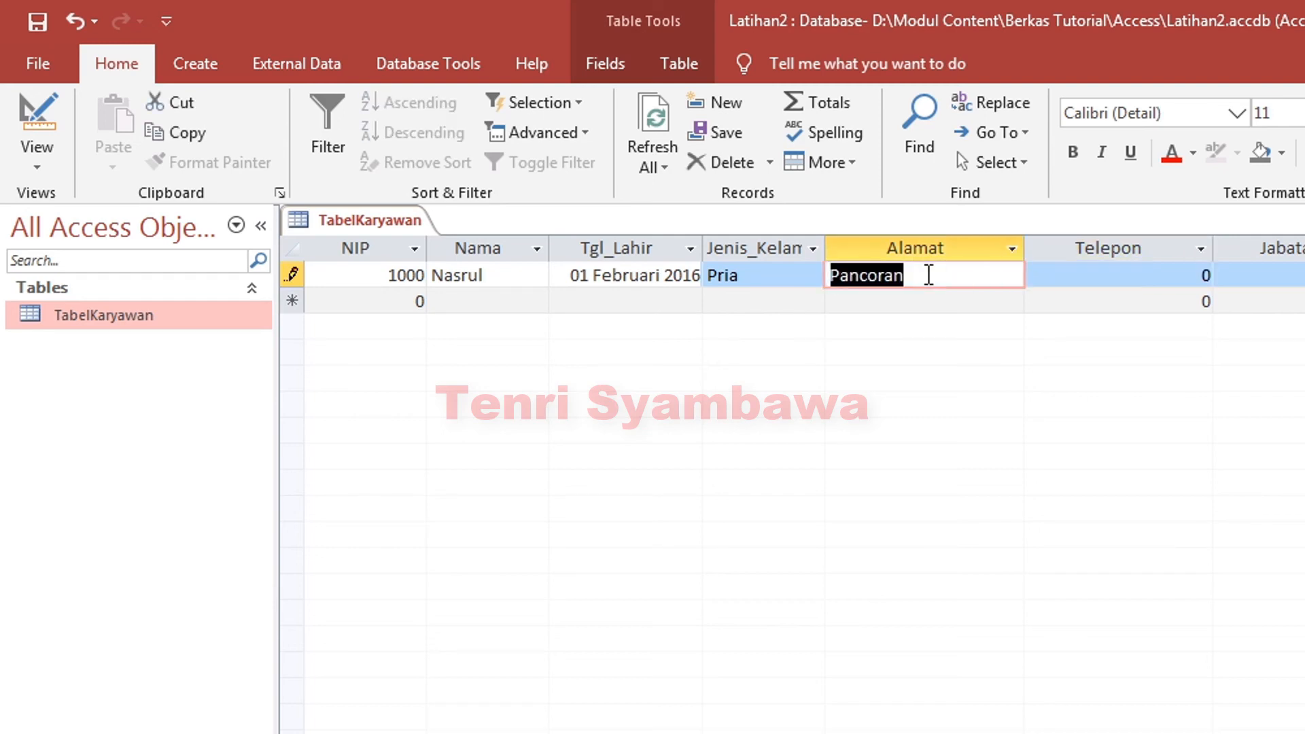
text(Jakarat)
key(BackSpace)
key(BackSpace)
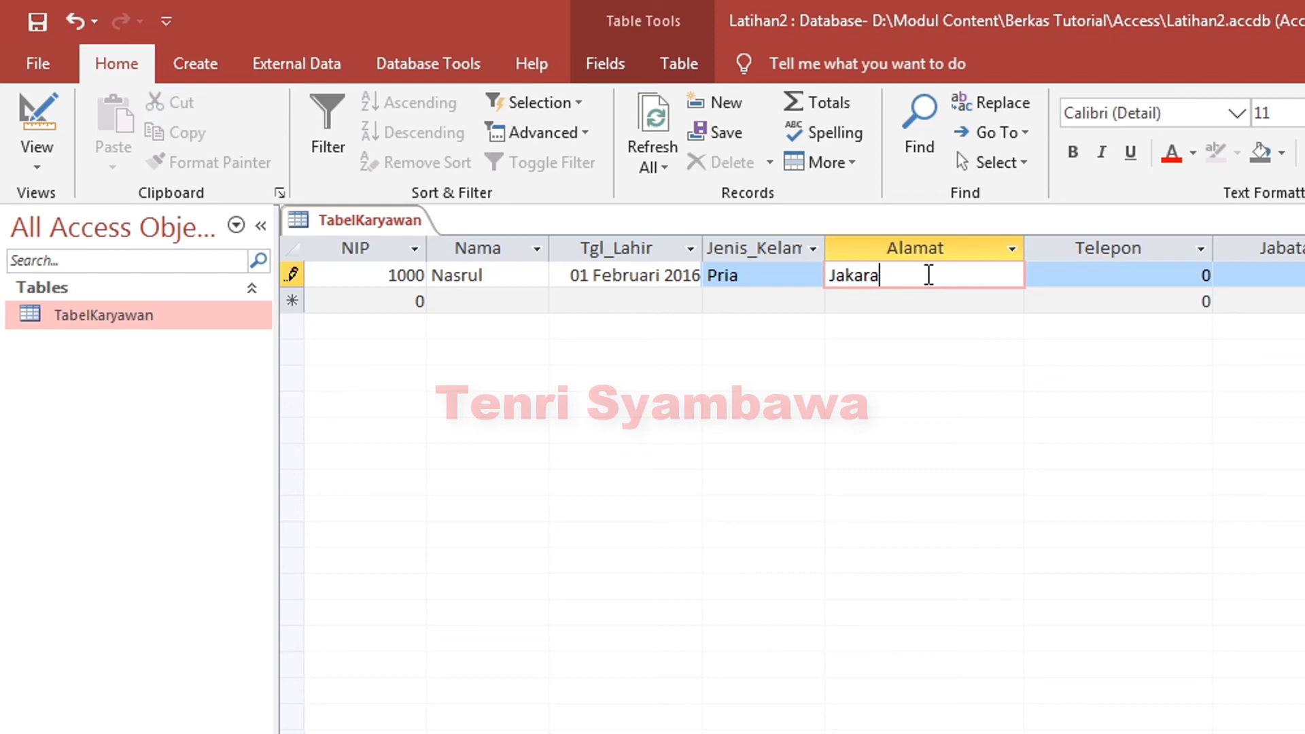
text(ta Barat)
key(Tab)
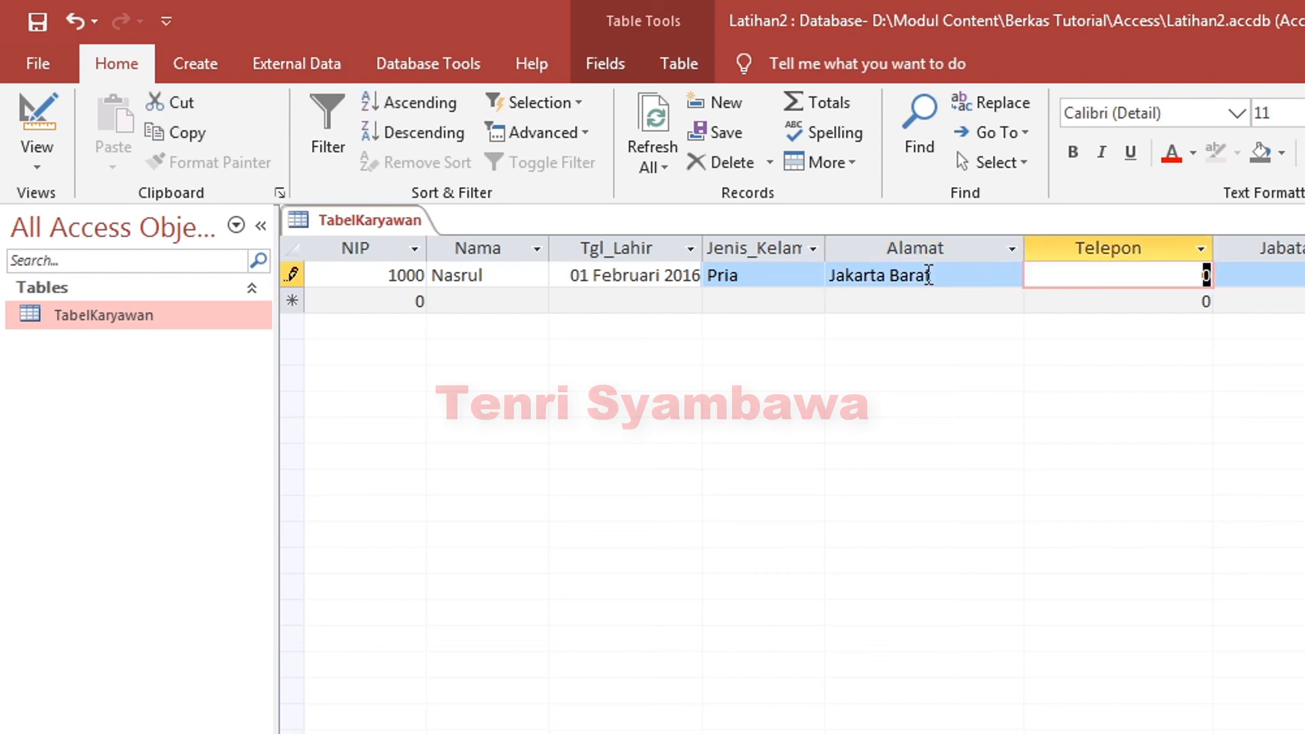
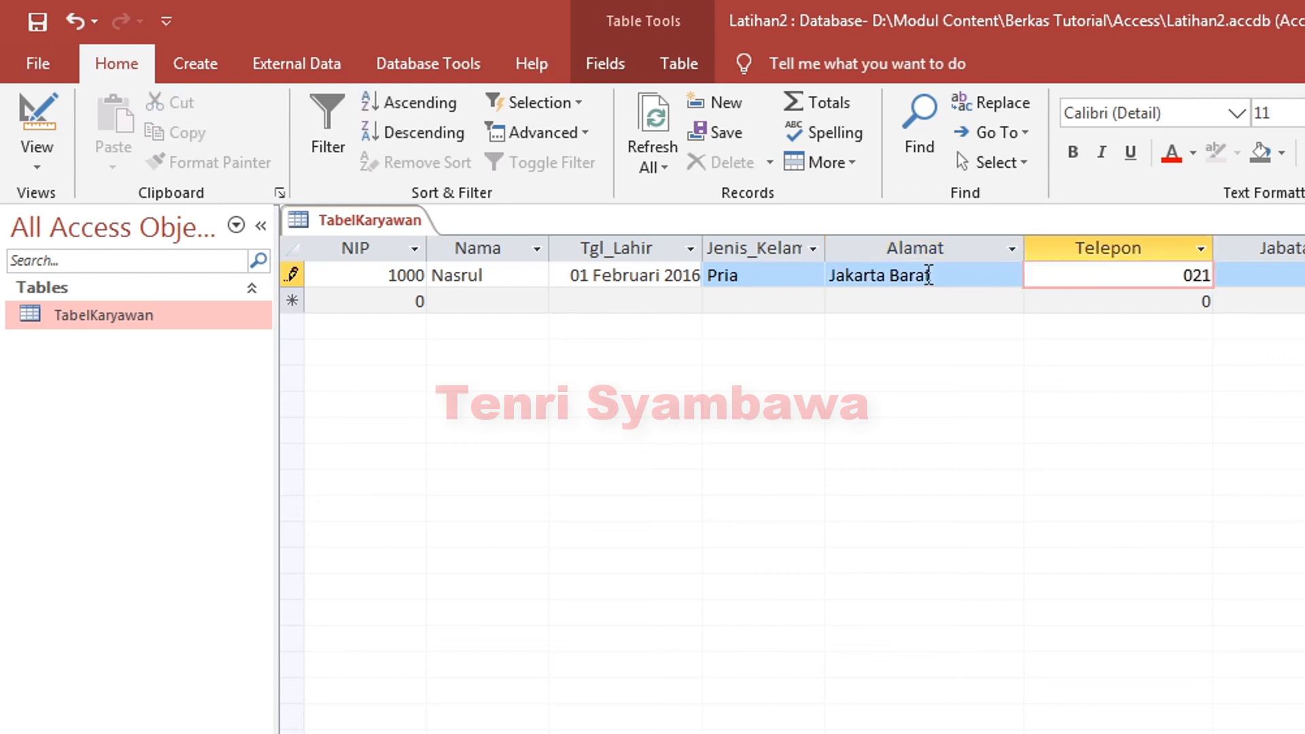
- Enter the phone number and Jabatan 'Office Boy', then move to the new row's NIP cell
key(Tab)
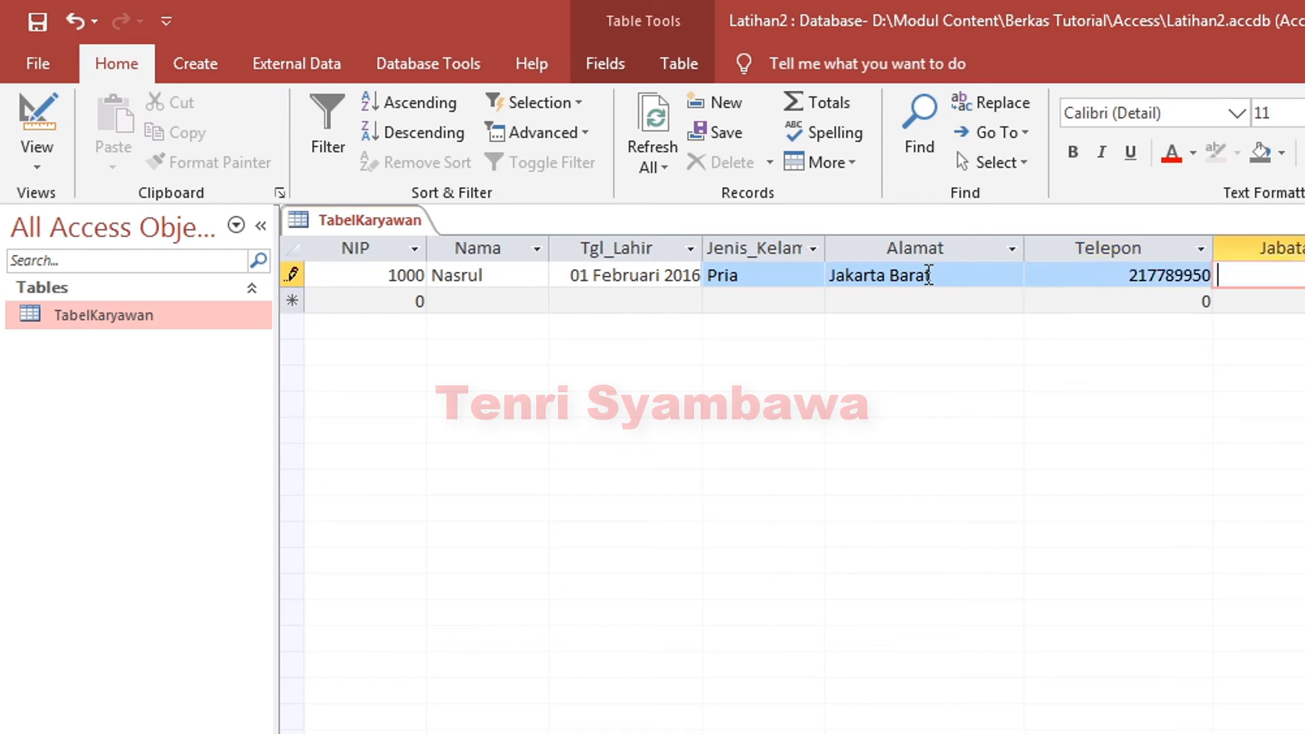
text(Office Boy)
key(Right)
key(Down)
key(Left)
key(Left)
key(Left)
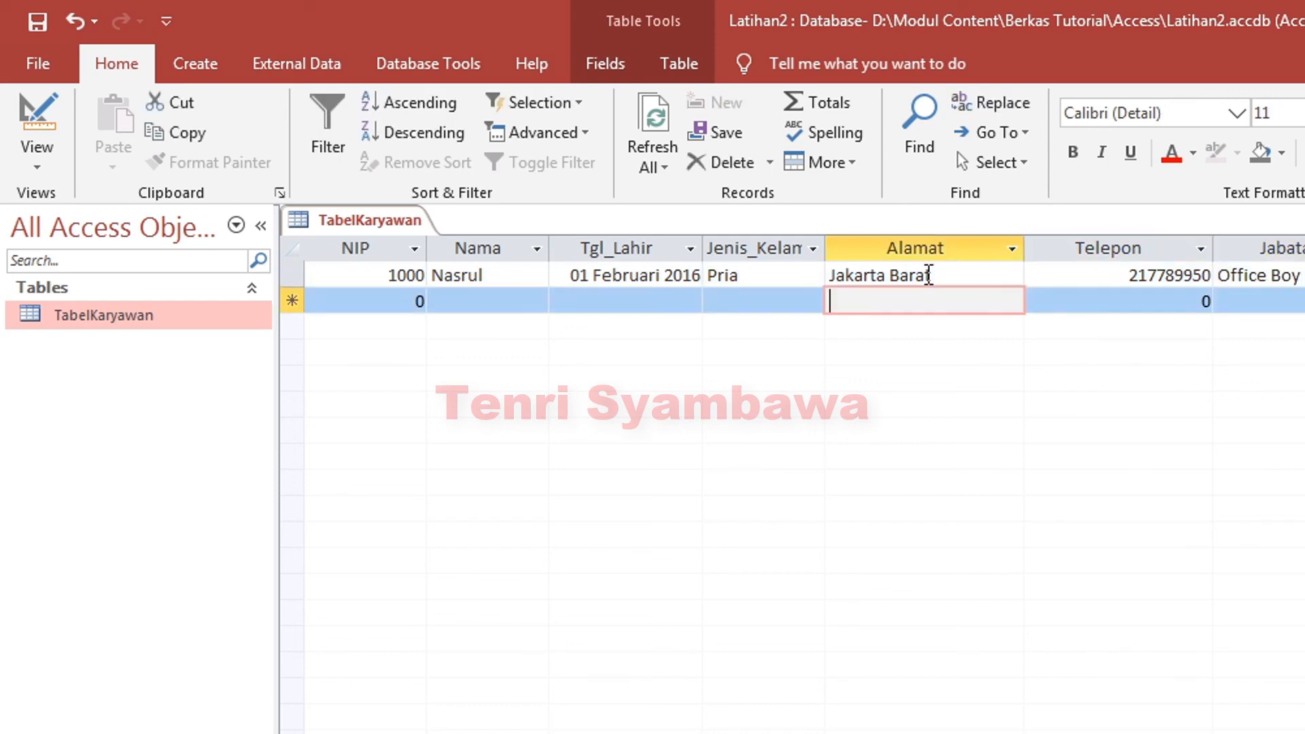
key(Left)
key(Left)
key(Left)
key(Left)
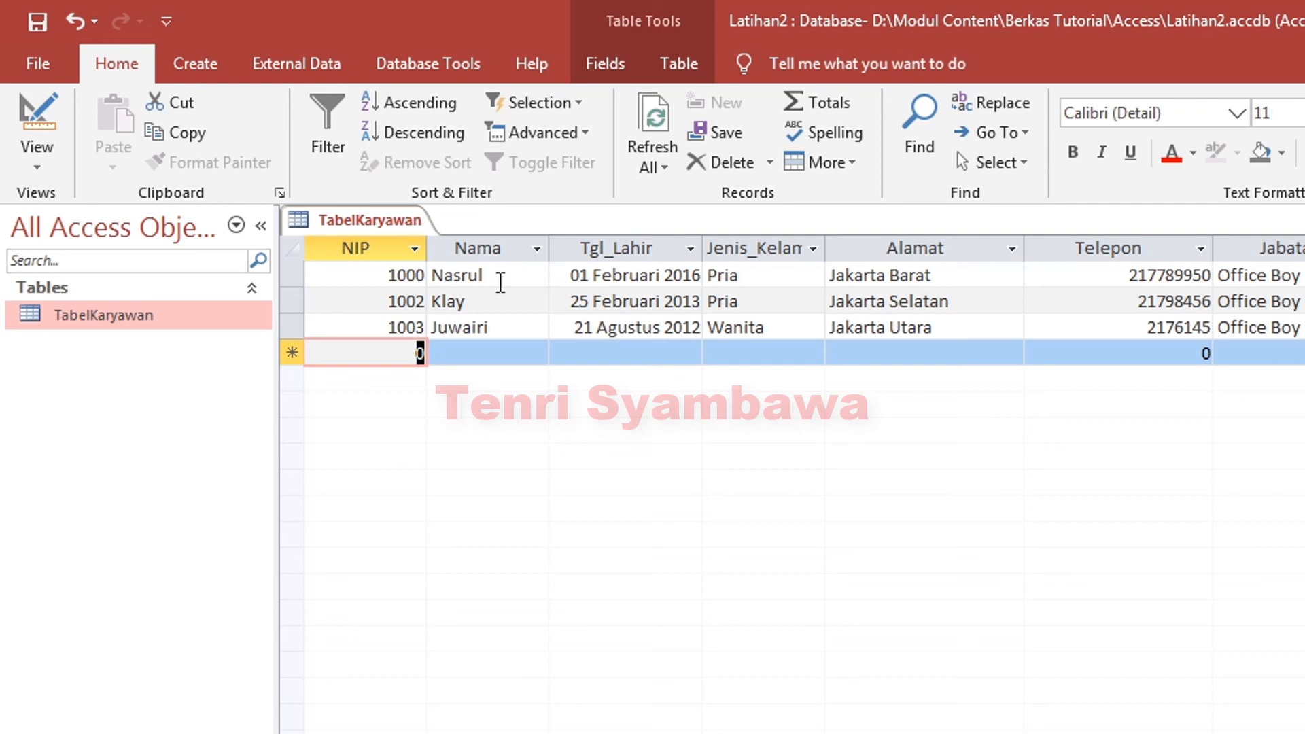
- Close the Latihan2 database from the File menu
key(Up)
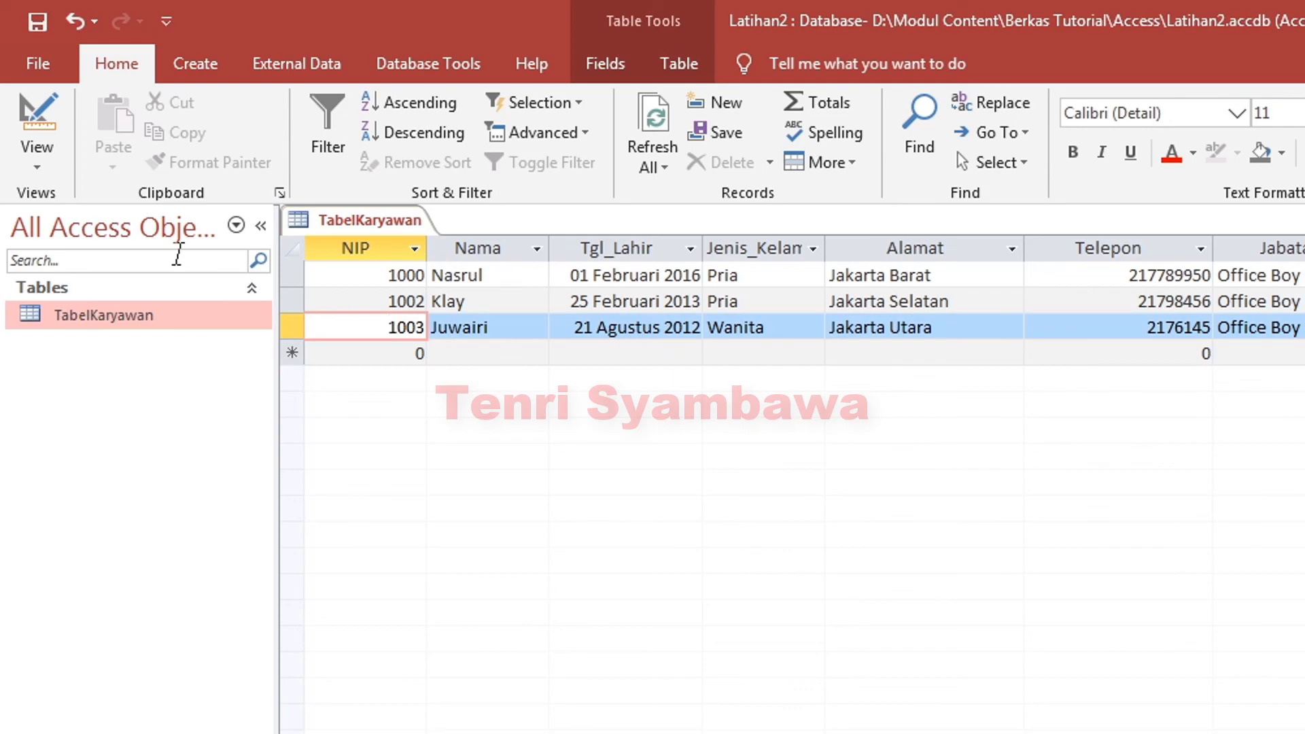
click(40, 67)
click(48, 417)
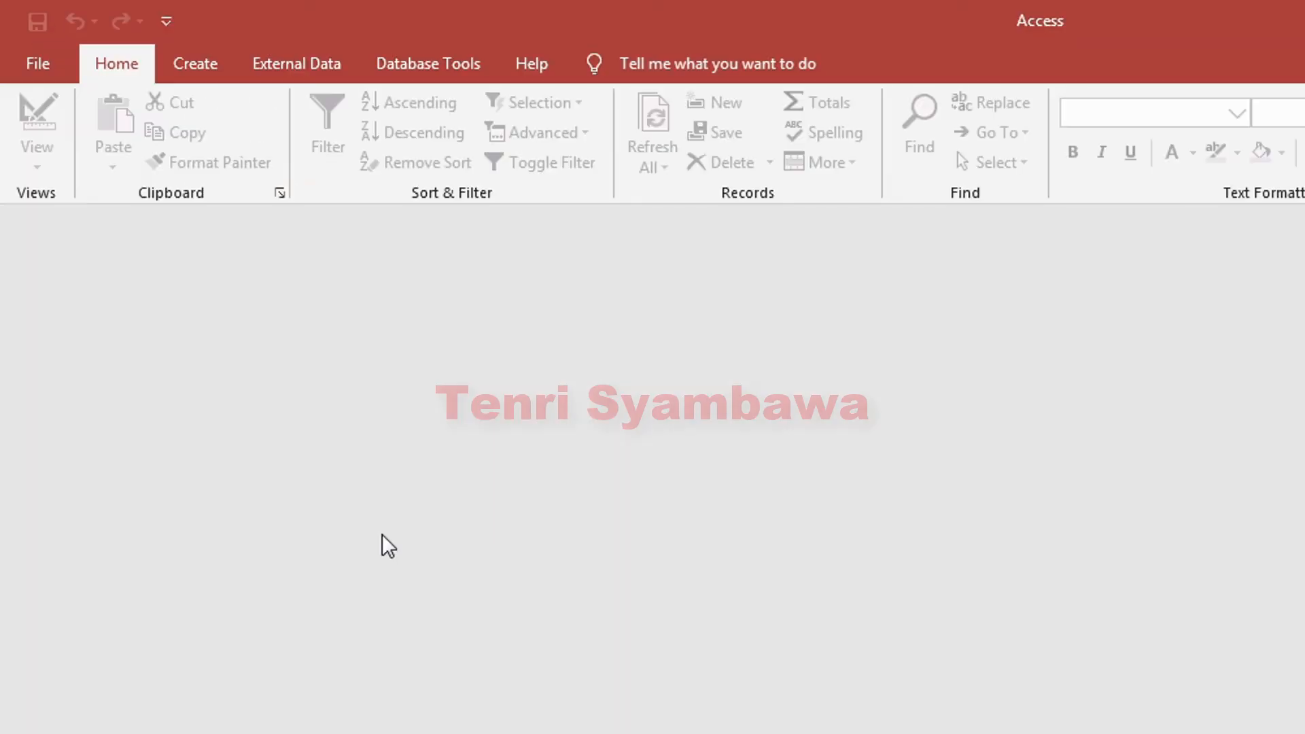
- Reopen Latihan2.accdb from the recent databases list and open TabelKaryawan
click(60, 70)
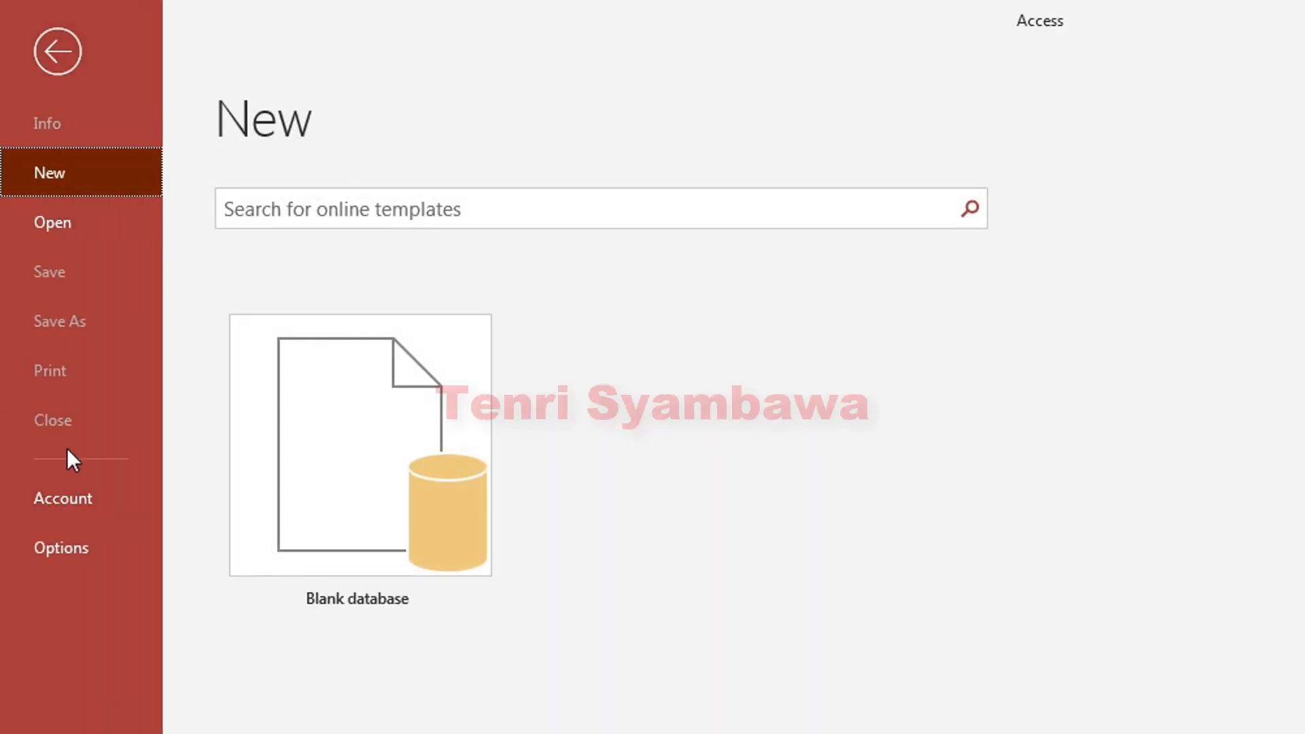
click(72, 218)
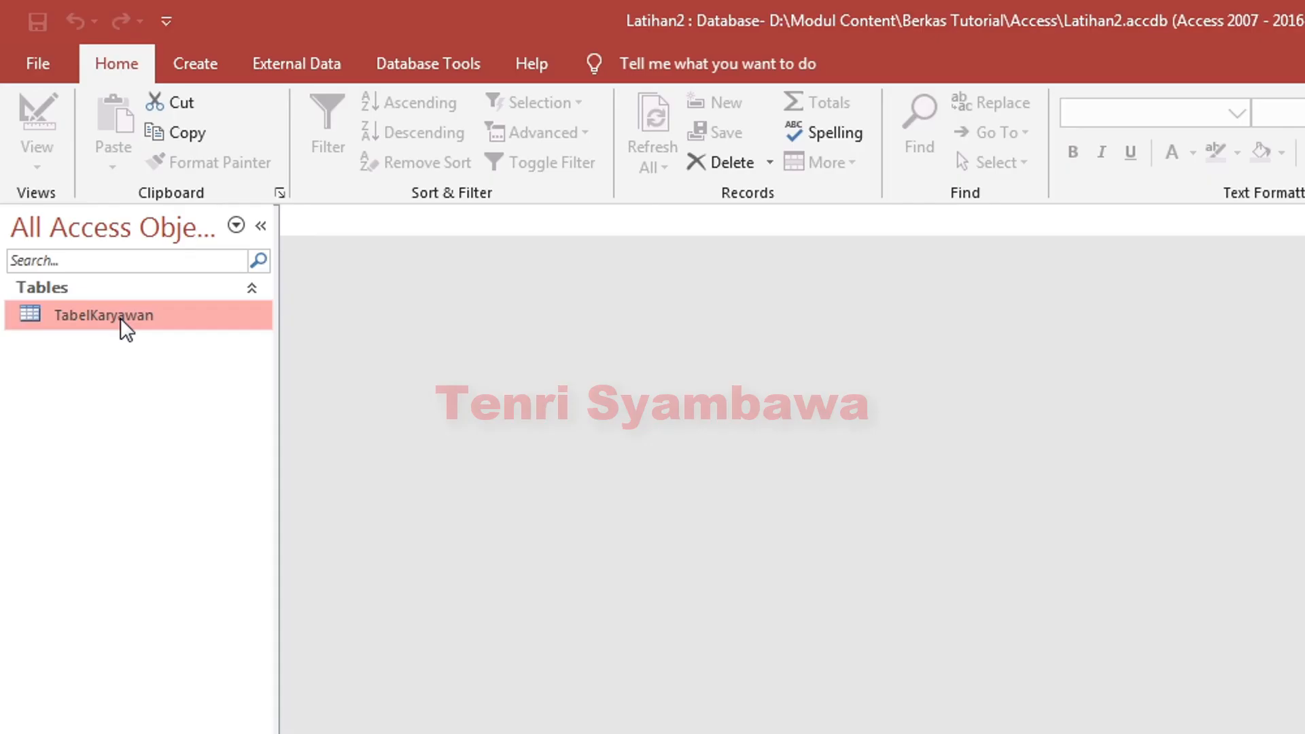
double_click(120, 318)
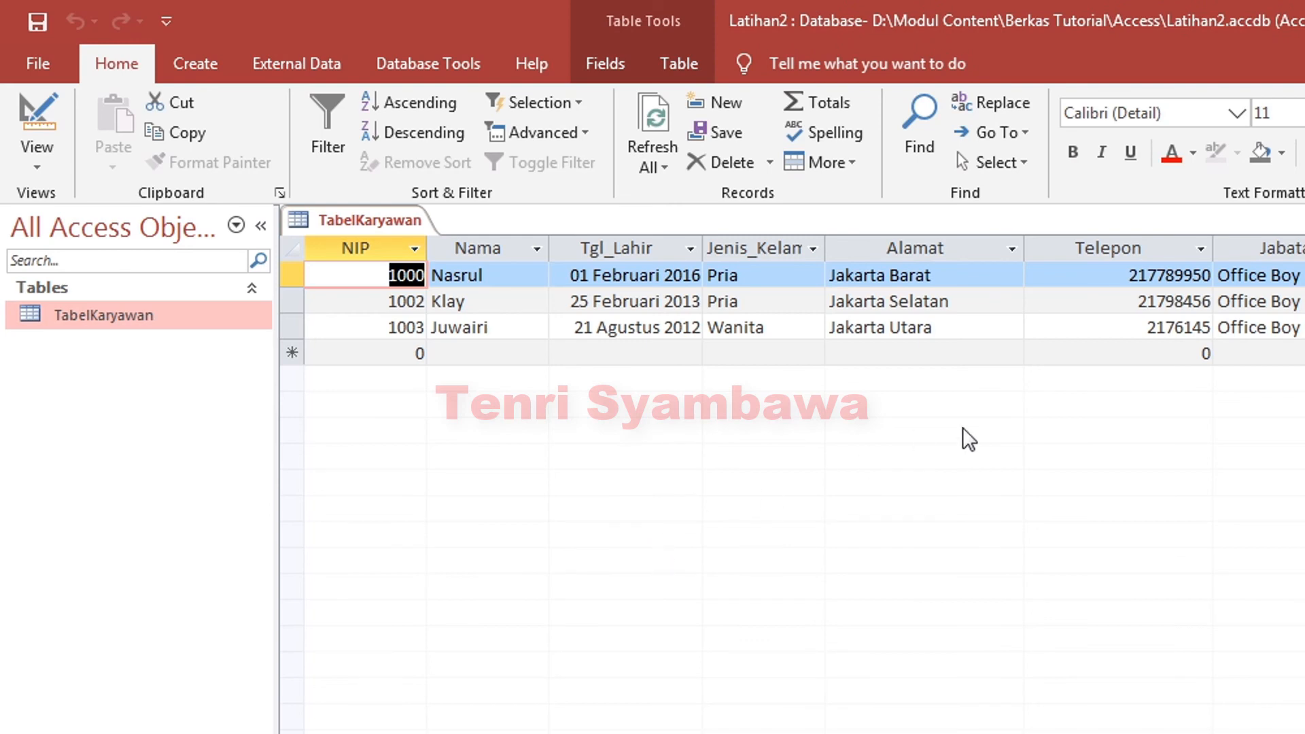